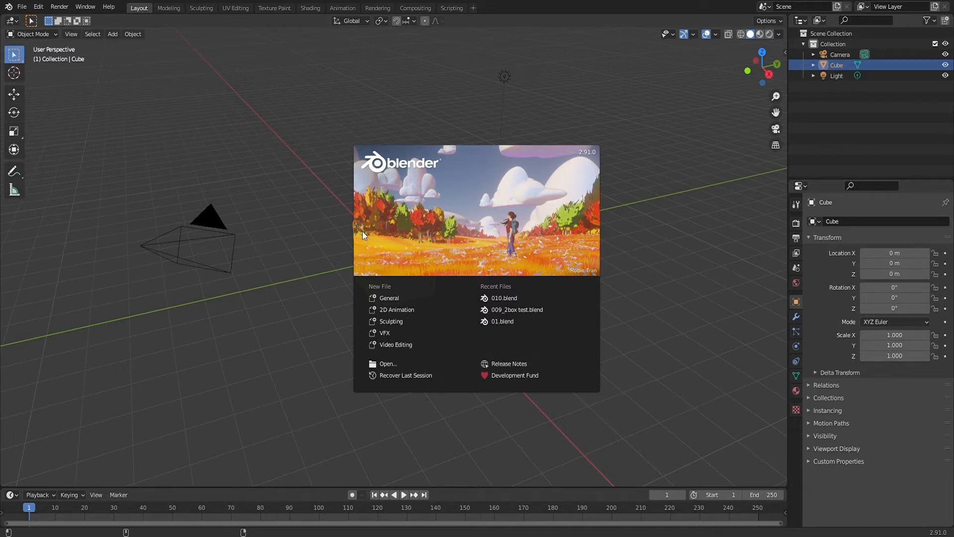
Step: Start a General scene, move the default cube out of its collection, and hide the collection holding the camera and light
left_click(387, 299)
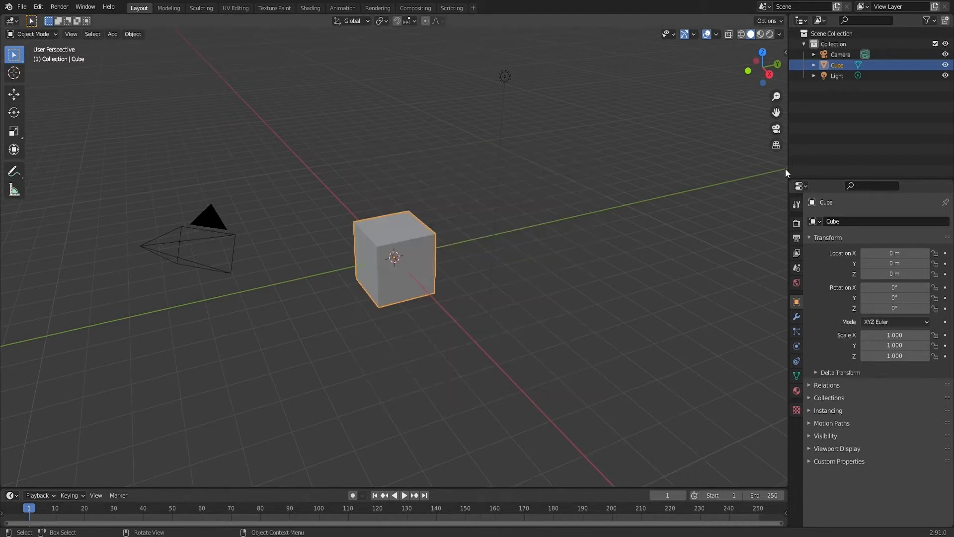
left_click_drag(839, 65, 823, 36)
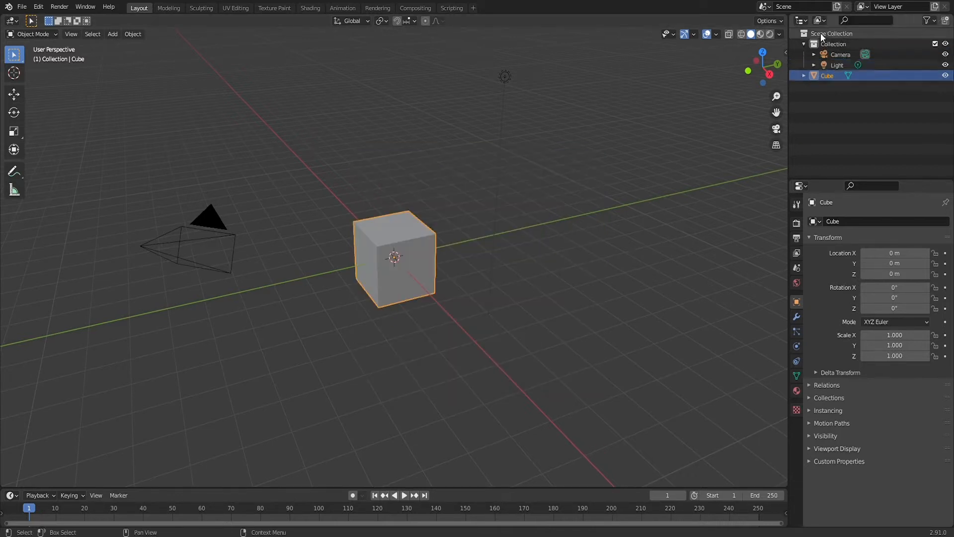
left_click(804, 44)
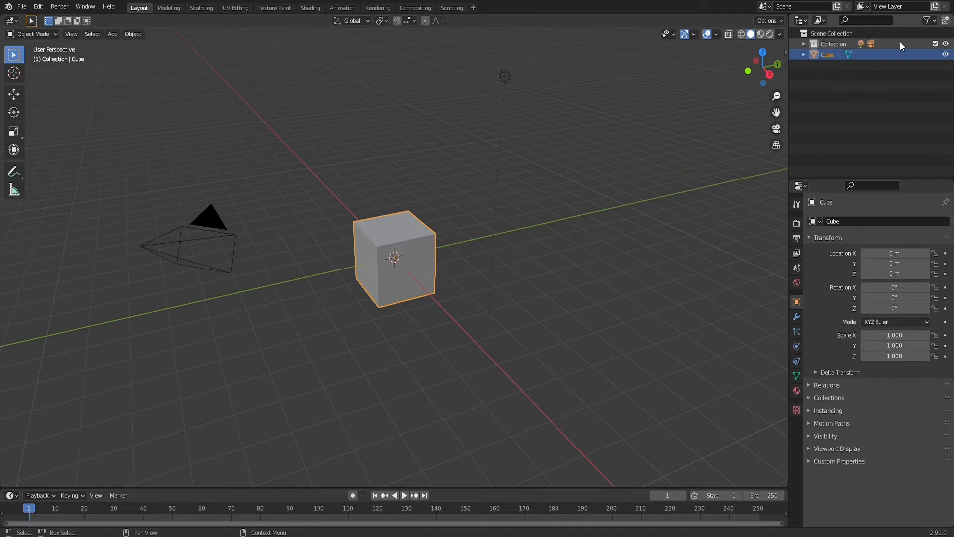
left_click(945, 45)
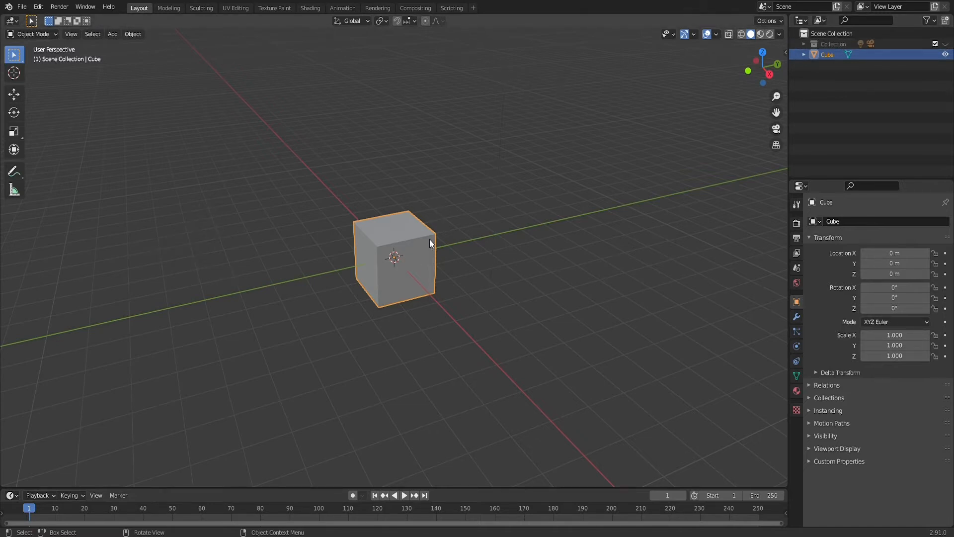
Step: Flatten the cube into a slab by scaling it to about 0.11 in Z and 0.5 in Y
key("s")
key("z")
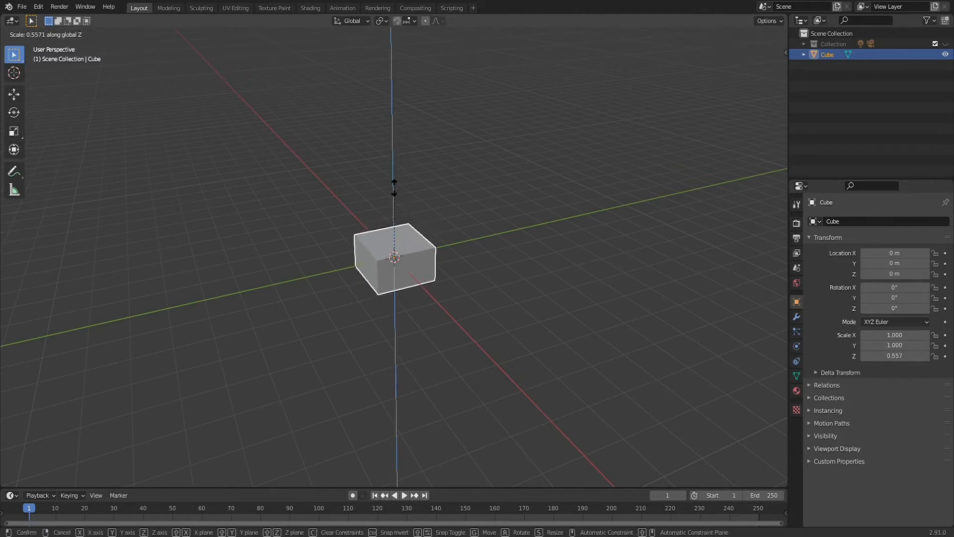
left_click(392, 243)
key("s")
key("y")
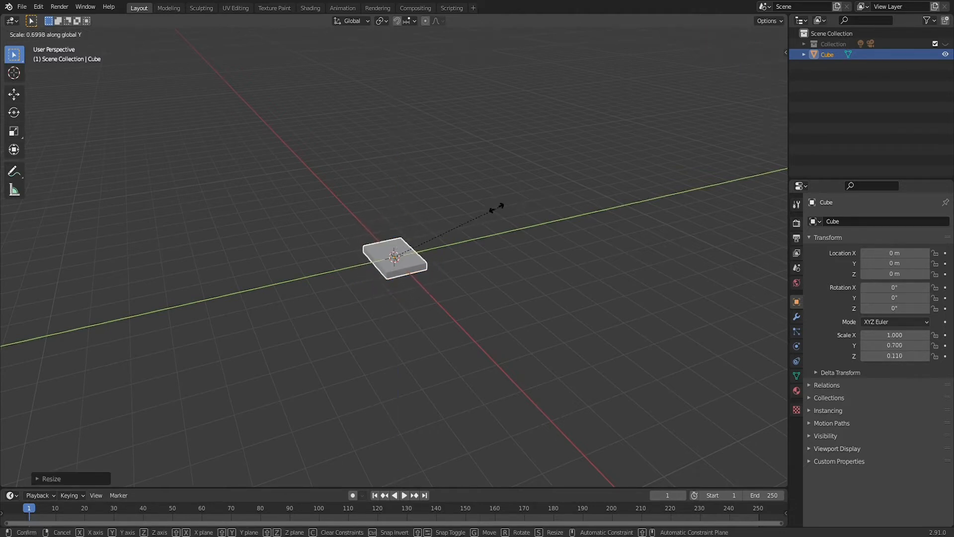
left_click(466, 221)
scroll(507, 240, "up", 5)
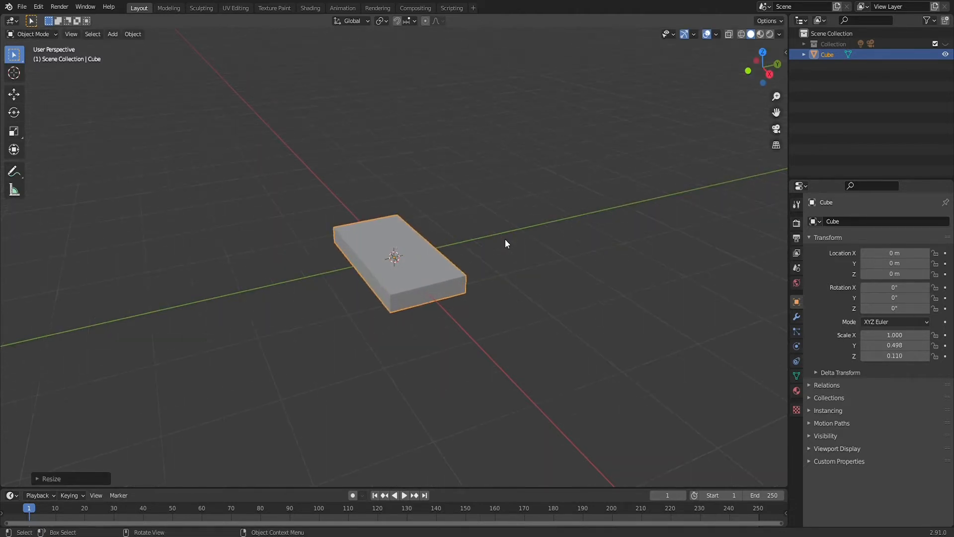
Step: Add a mesh circle at the slab's centre and rotate it 90° about the Y axis so it stands upright
middle_click_drag(571, 266, 526, 238)
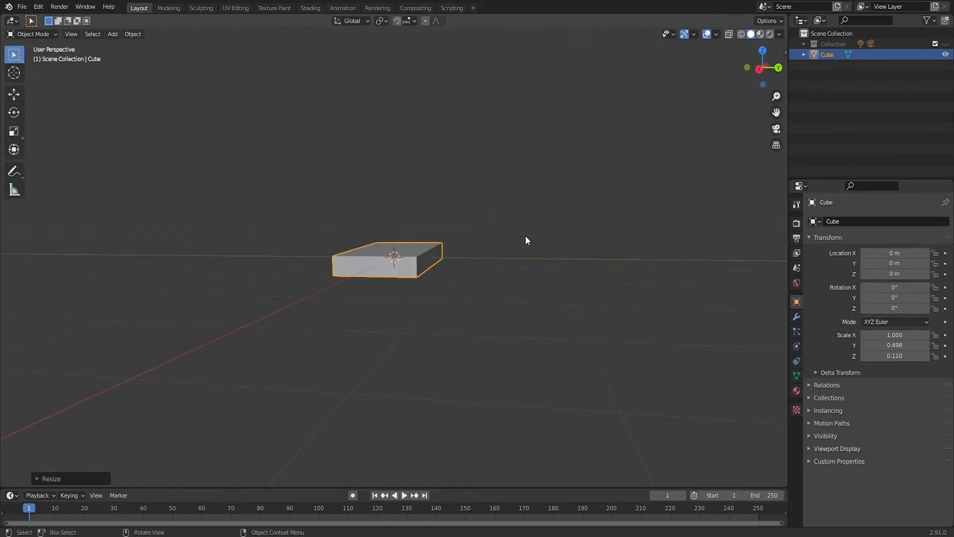
key("shift+a")
left_click(559, 263)
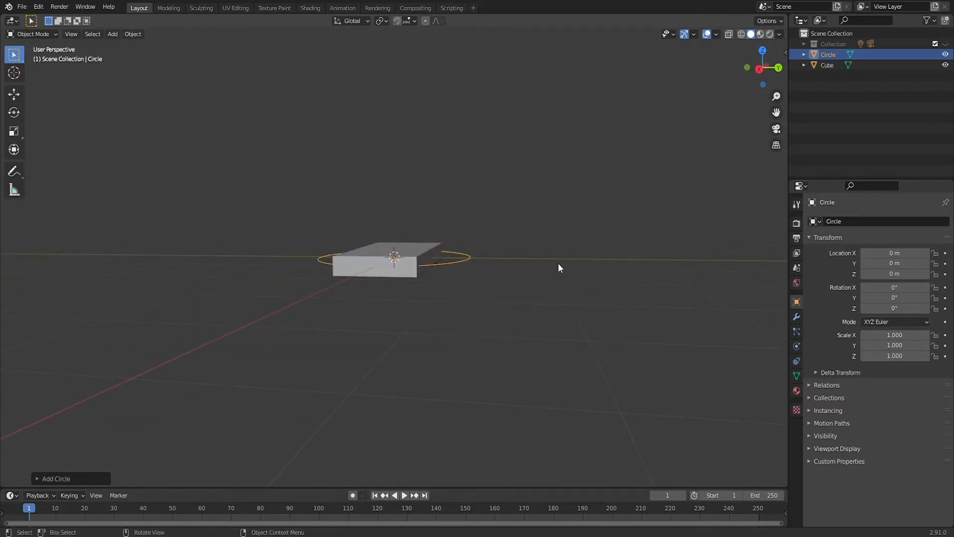
middle_click_drag(499, 283, 517, 303)
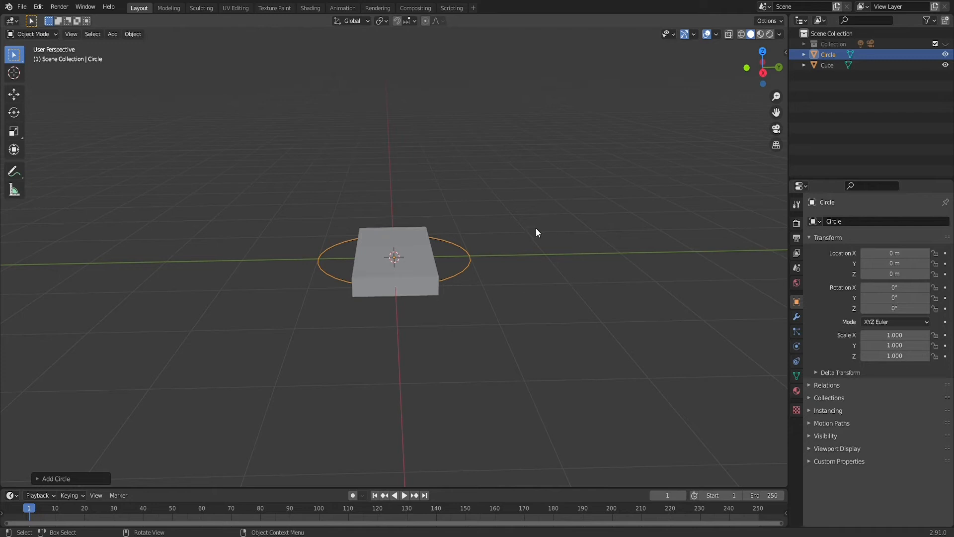
key("r")
type("y")
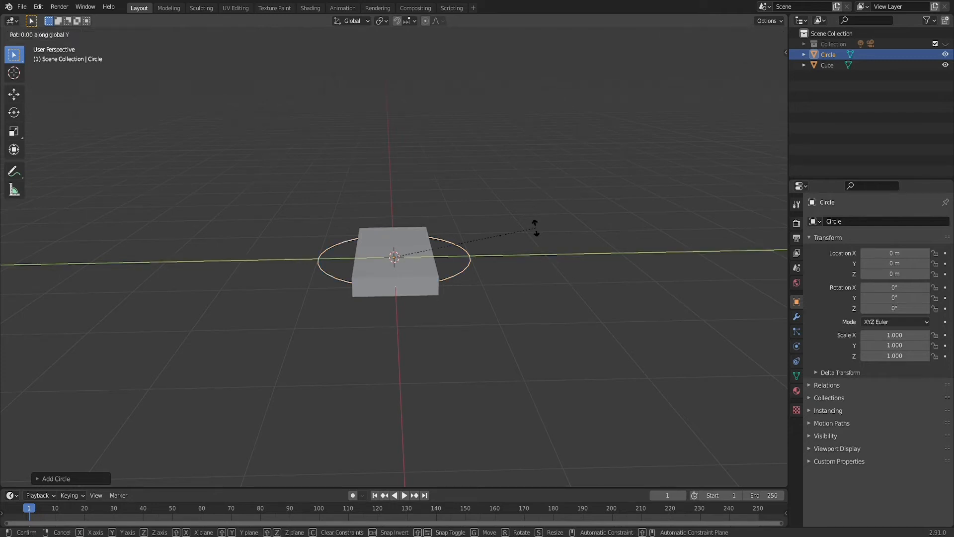
type("90")
key("Return")
Step: Scale the upright circle down uniformly to about 0.583
mouse_move(562, 260)
middle_mouse_down()
mouse_move(463, 269)
mouse_move(530, 271)
mouse_move(562, 254)
middle_mouse_up()
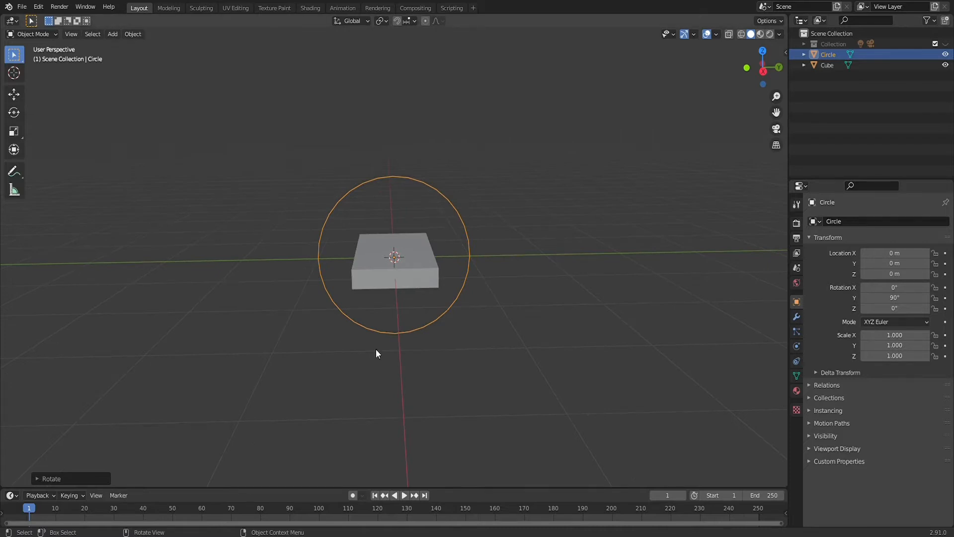
key("s")
left_click(541, 311)
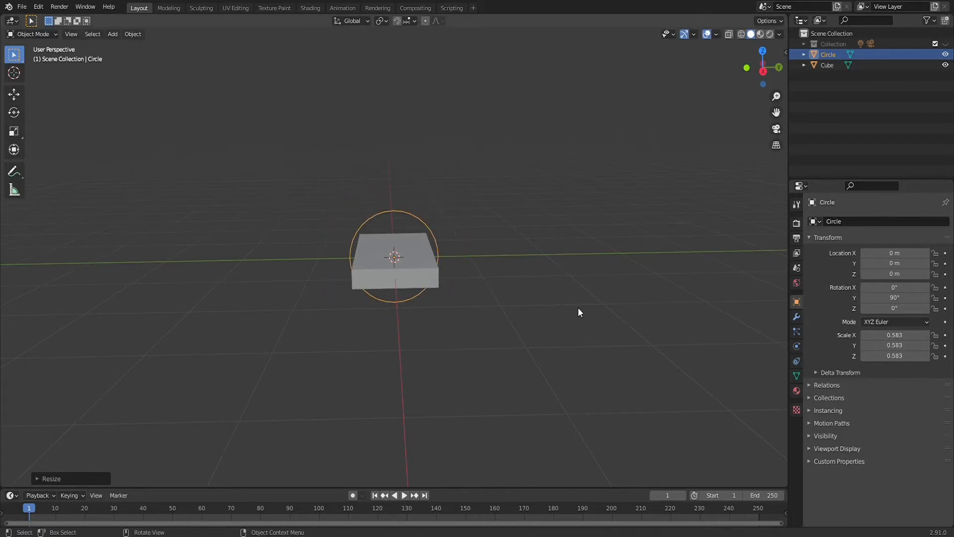
Step: In right orthographic view, select the circle's vertices on the positive Y half and move them about 3.2 m along Y to form an elongated loop
key("Tab")
key("KP_3")
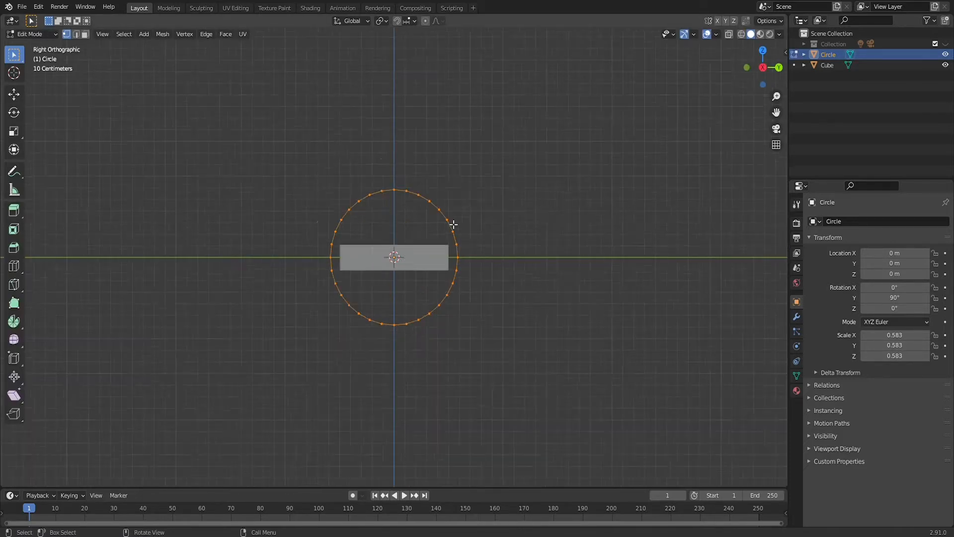
scroll(436, 144, "up", 4)
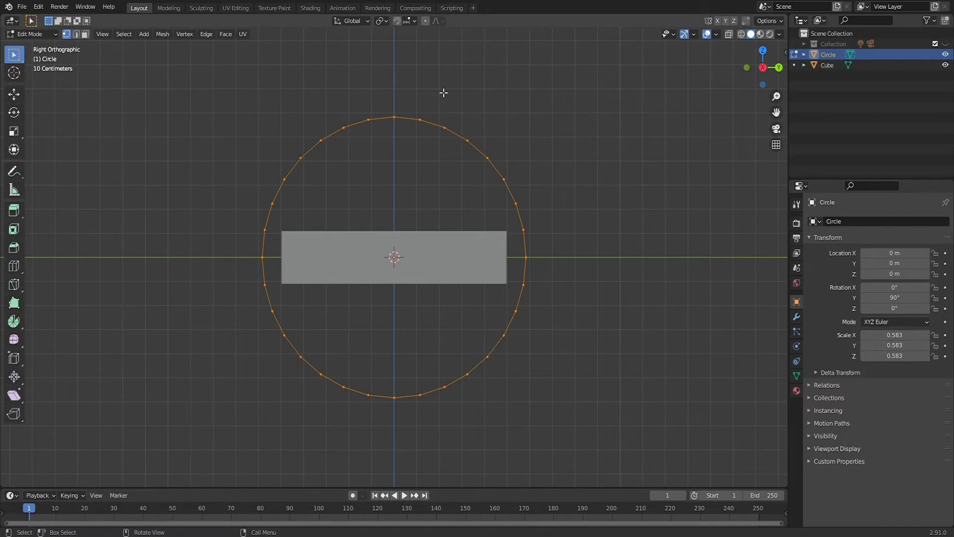
key("alt+a")
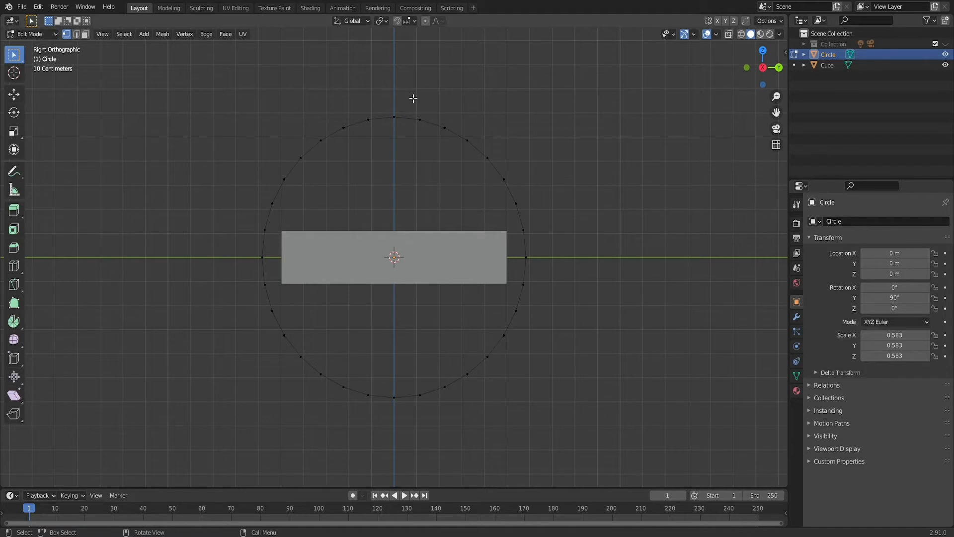
key("b")
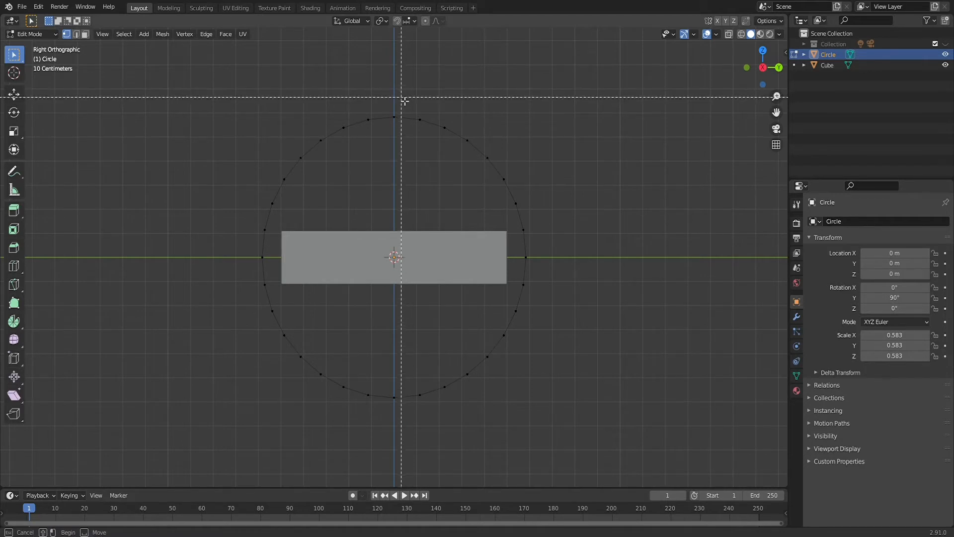
left_click_drag(401, 97, 553, 433)
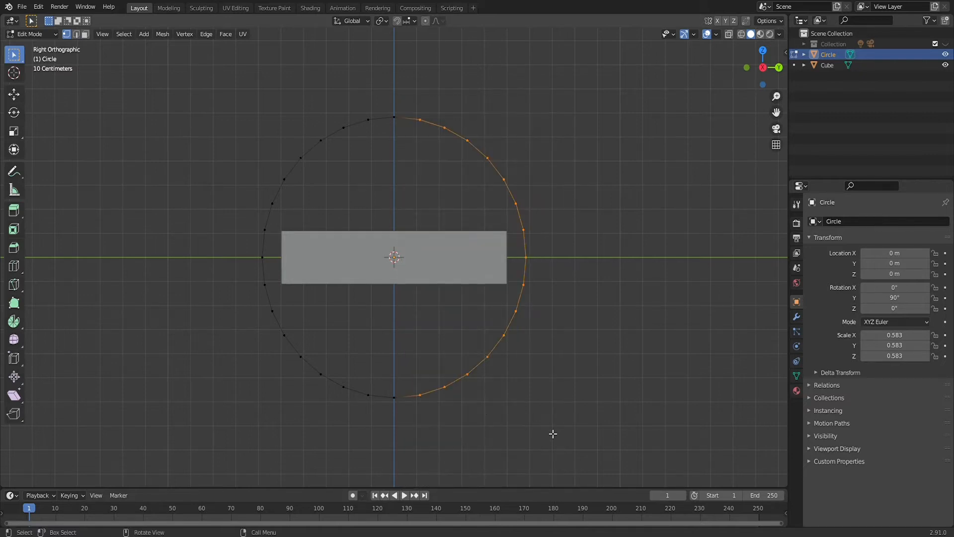
scroll(607, 317, "down", 5)
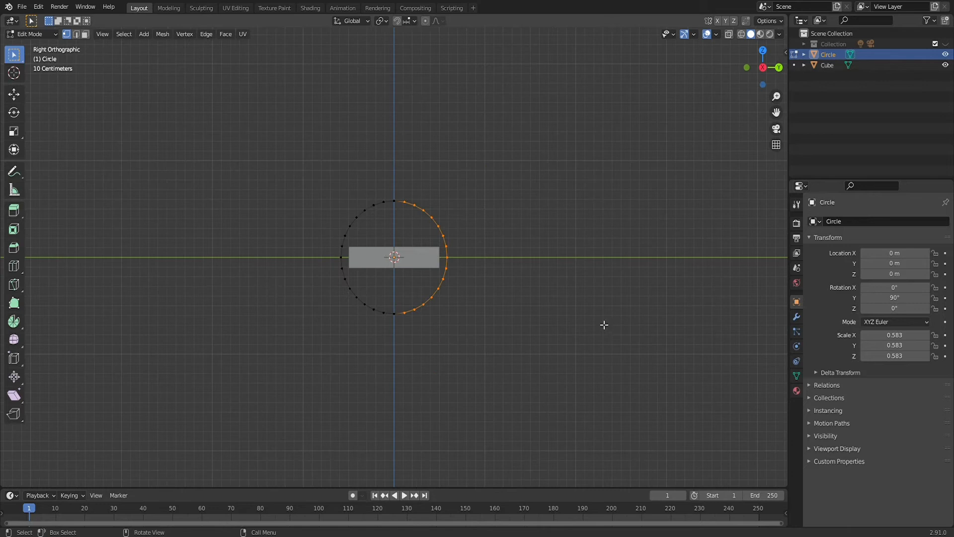
key("e")
key("y")
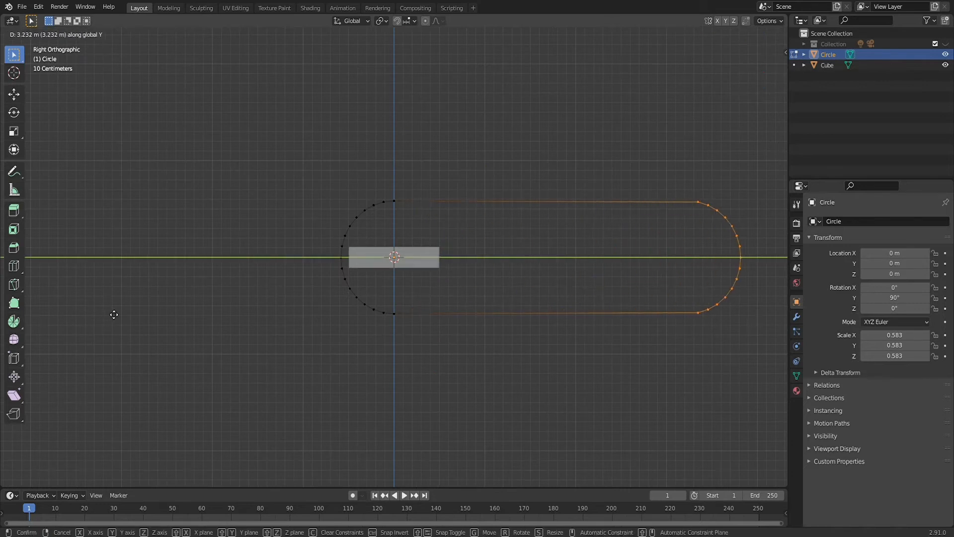
left_click(121, 313)
scroll(215, 297, "down", 3)
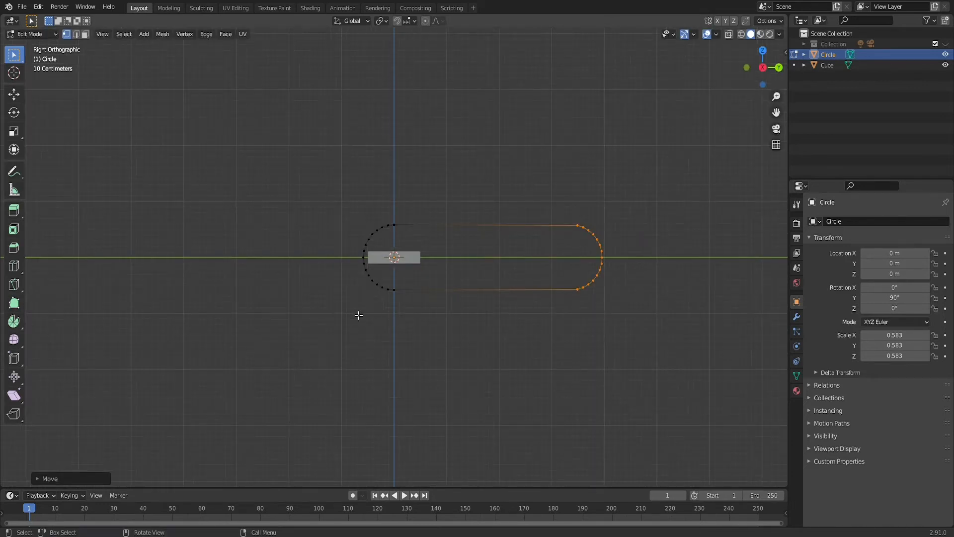
Step: Back in Object Mode, flatten the elongated loop along global Z until its X scale value is about 0.477
key("Tab")
key("s")
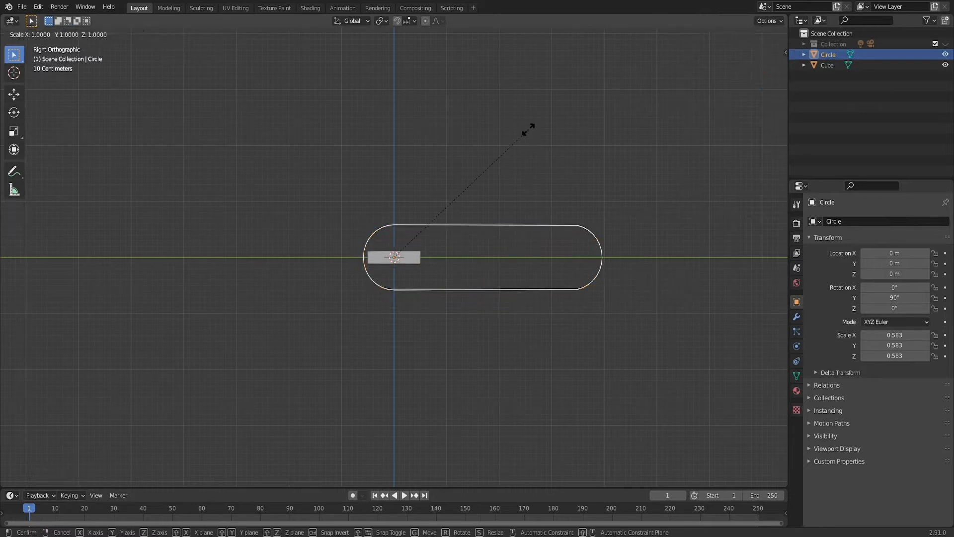
key("z")
left_click(591, 164)
Step: Apply rotation and scale to the loop, and shrink the slab uniformly to about 0.526 X scale before applying its rotation and scale
middle_click_drag(597, 160, 596, 208)
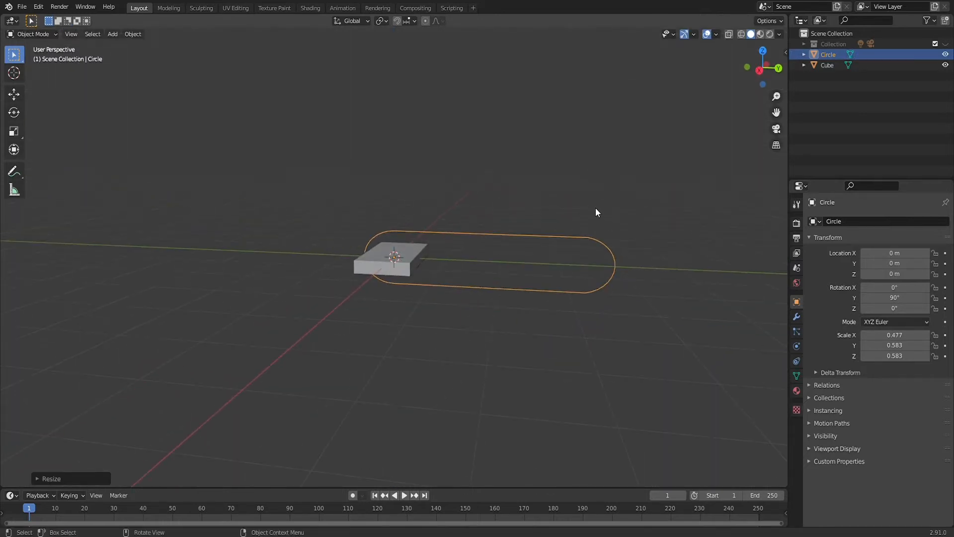
left_click(641, 275)
left_click(619, 272)
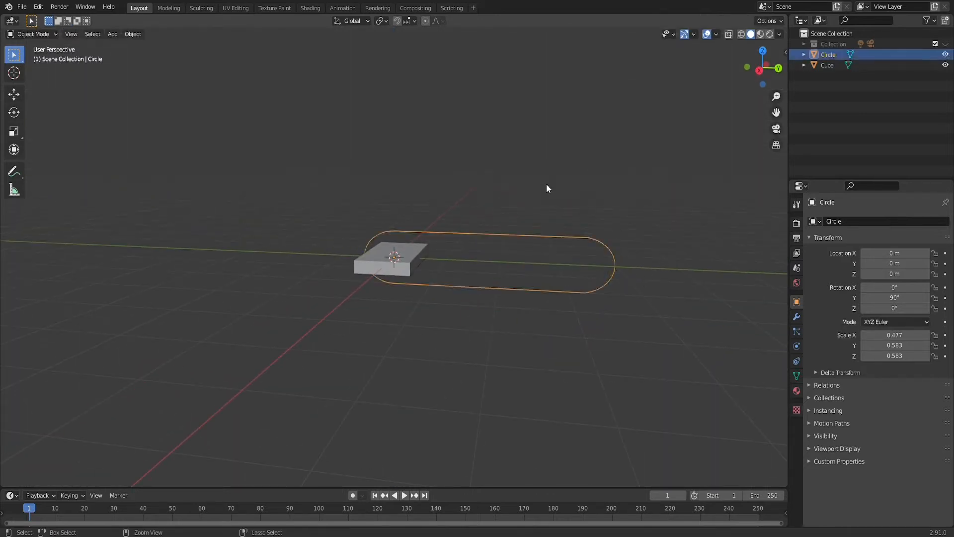
key("ctrl+a")
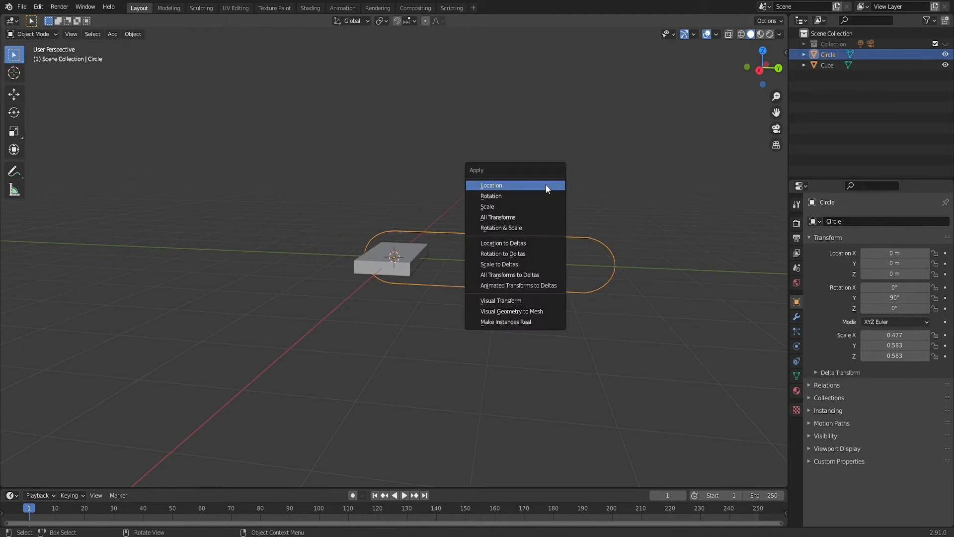
left_click(537, 228)
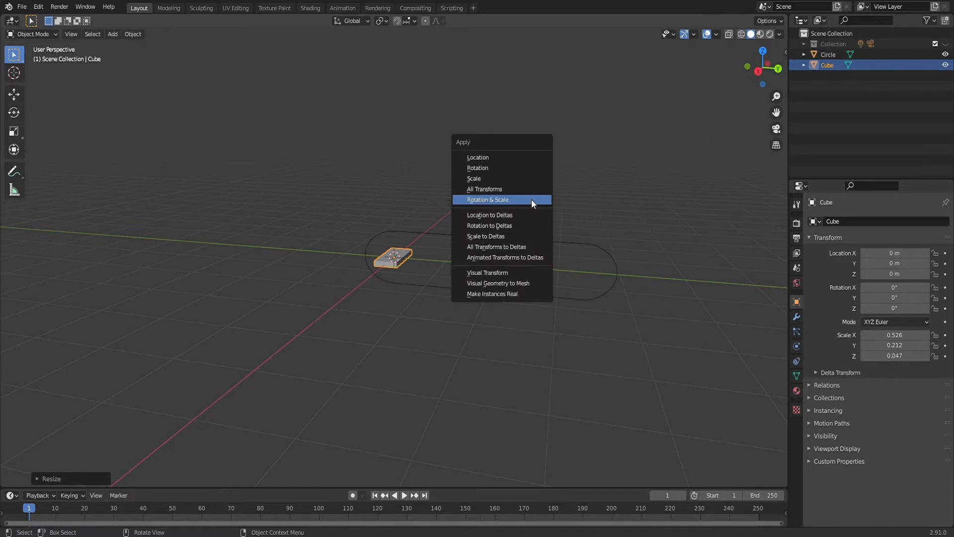
left_click(533, 200)
Step: Set the loop's origin to its geometry and snap the loop to the 3D cursor at the world origin
left_click(484, 233)
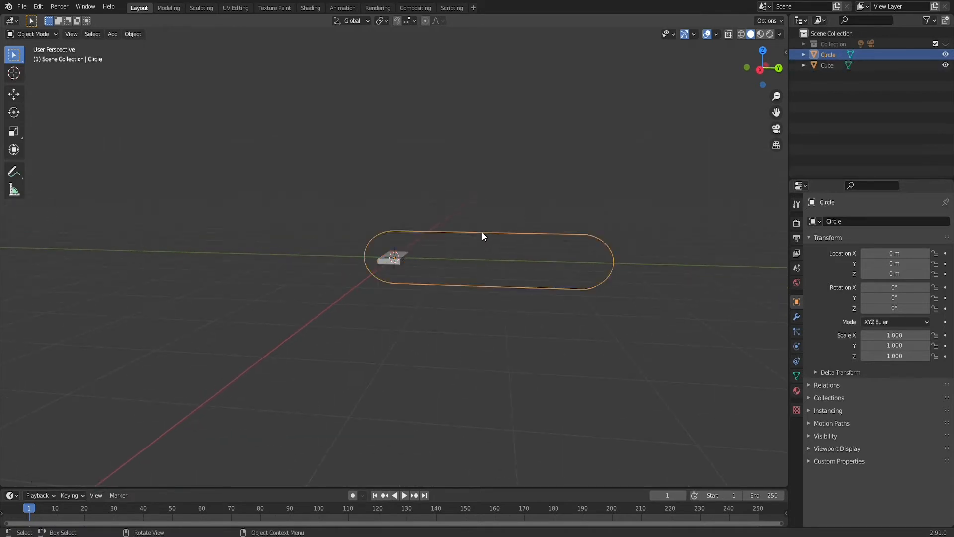
left_click(133, 34)
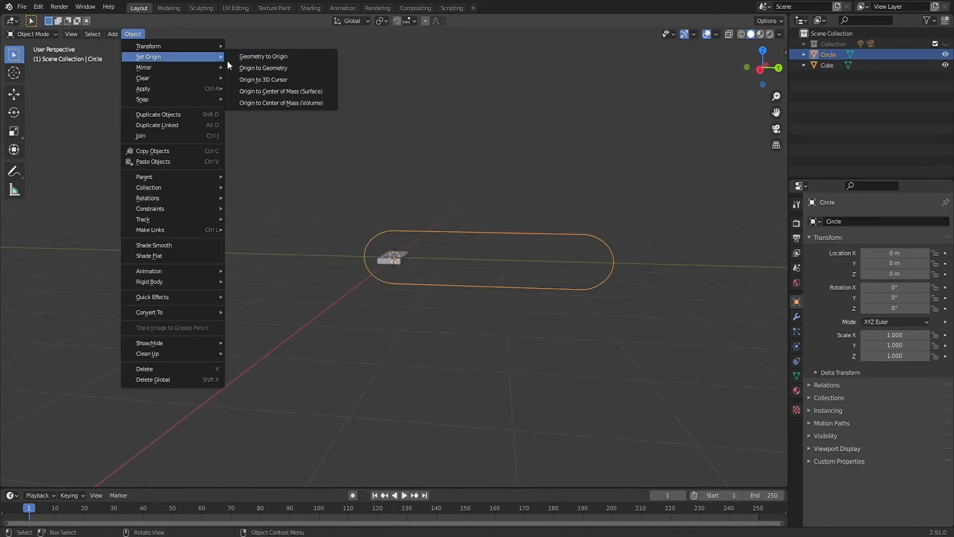
left_click(250, 70)
left_click(138, 35)
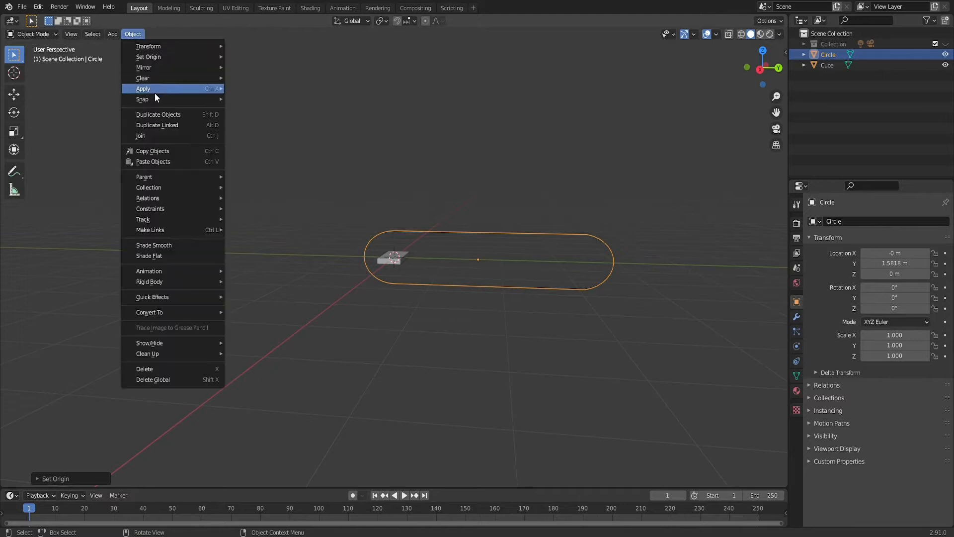
mouse_move(157, 100)
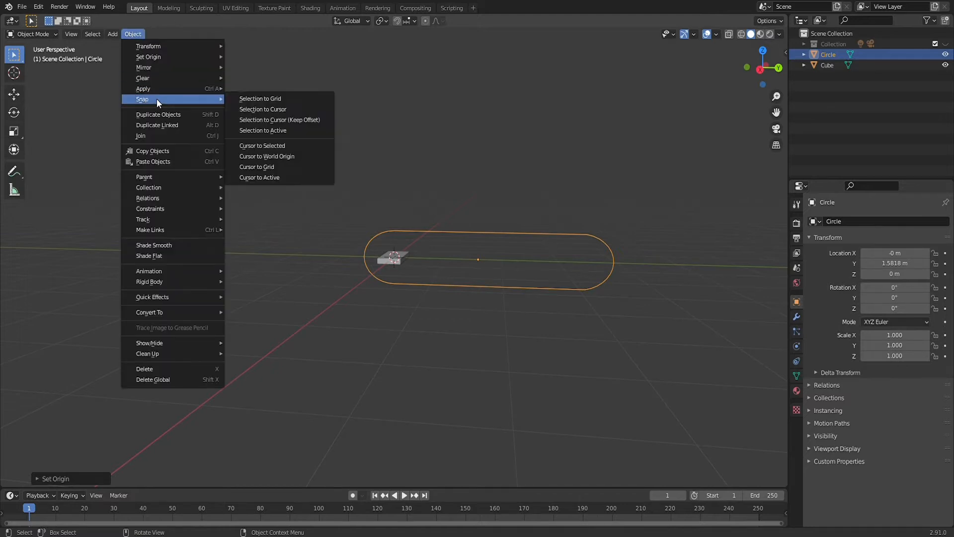
left_click(267, 110)
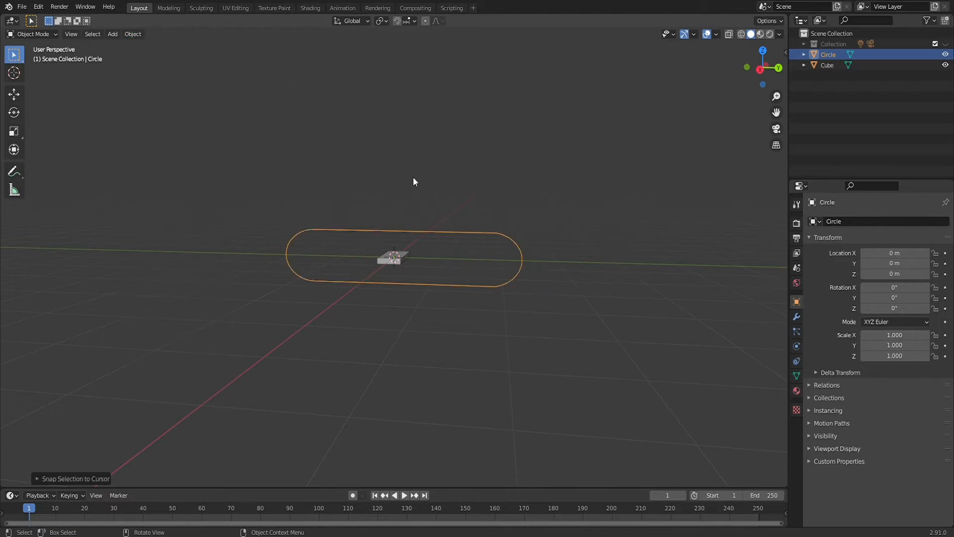
Step: Add an Array modifier to the flattened slab at the world origin
mouse_move(413, 177)
middle_mouse_down()
mouse_move(321, 193)
mouse_move(387, 195)
mouse_move(402, 170)
middle_mouse_up()
left_click(384, 262)
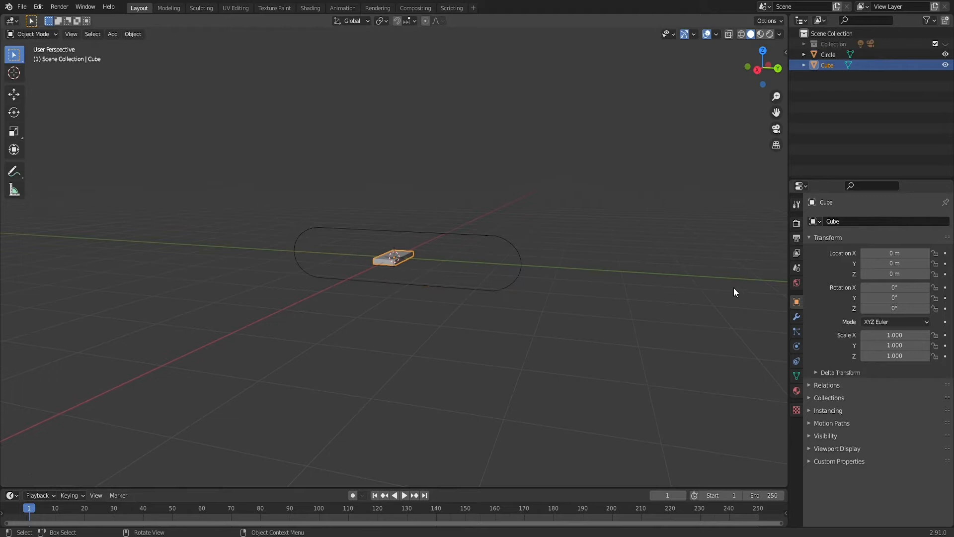
left_click(796, 317)
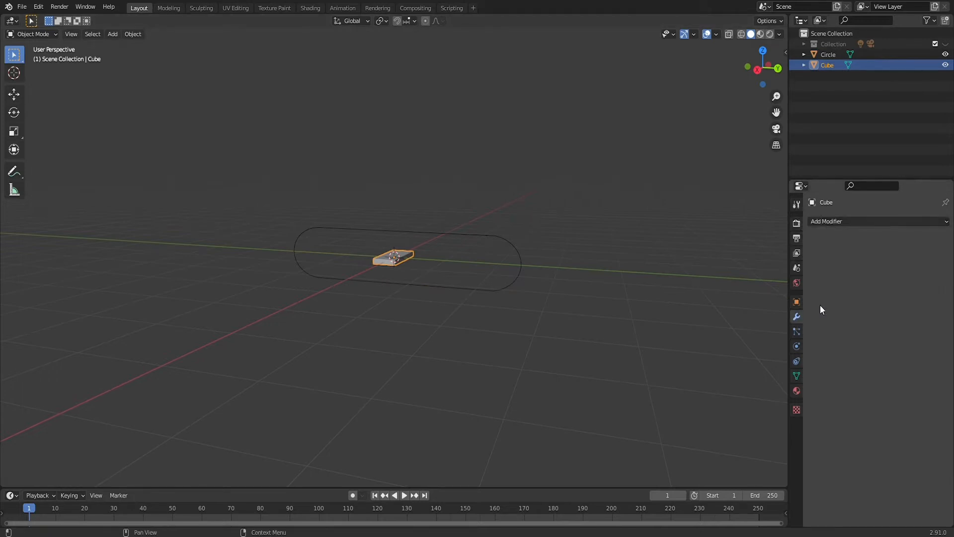
left_click(842, 222)
left_click(747, 251)
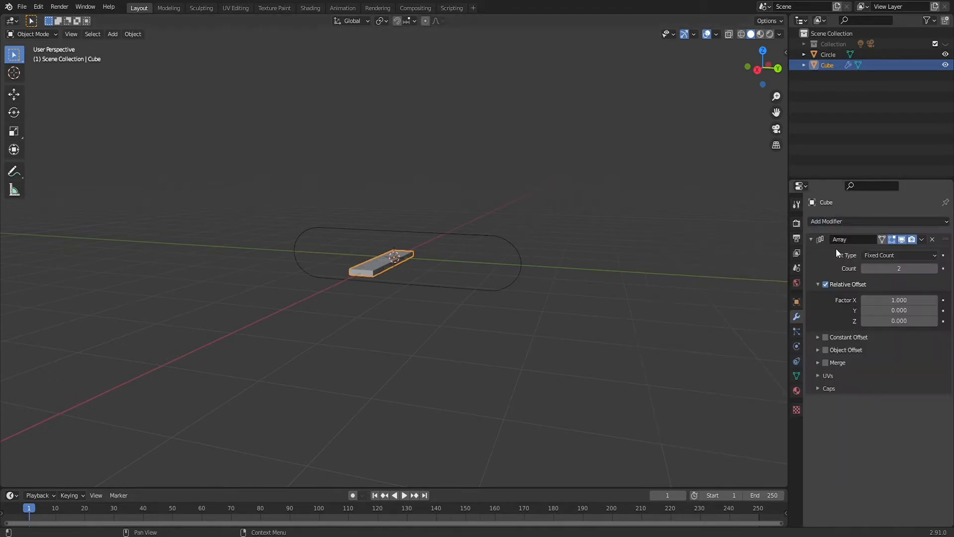
Step: Set the slab array's relative offset to 0 in X and 1.15 in Y
left_click(909, 301)
type("0")
key("Tab")
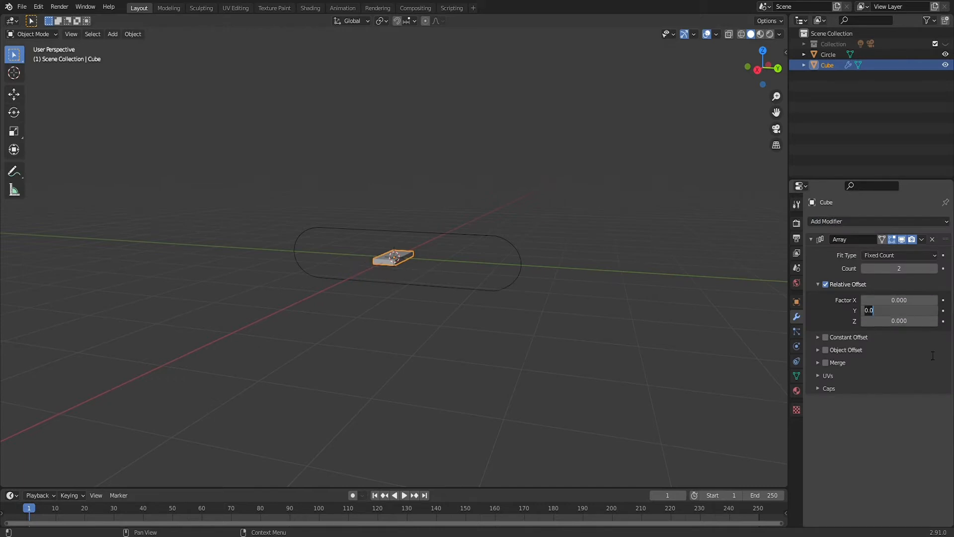
type("1.15")
key("Return")
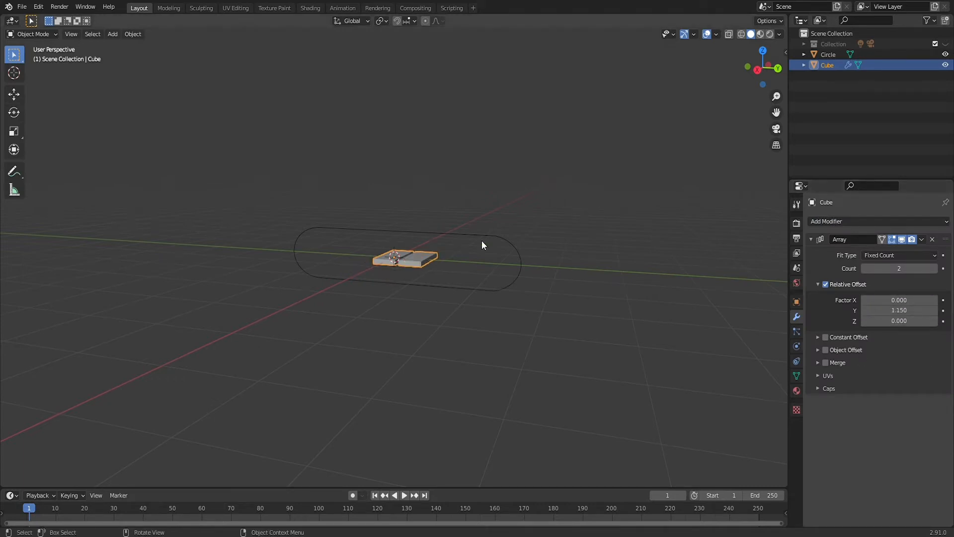
Step: Show the transform values sidebar in the viewport and add a Curve modifier to the slab
middle_click_drag(482, 240, 492, 289)
key("n")
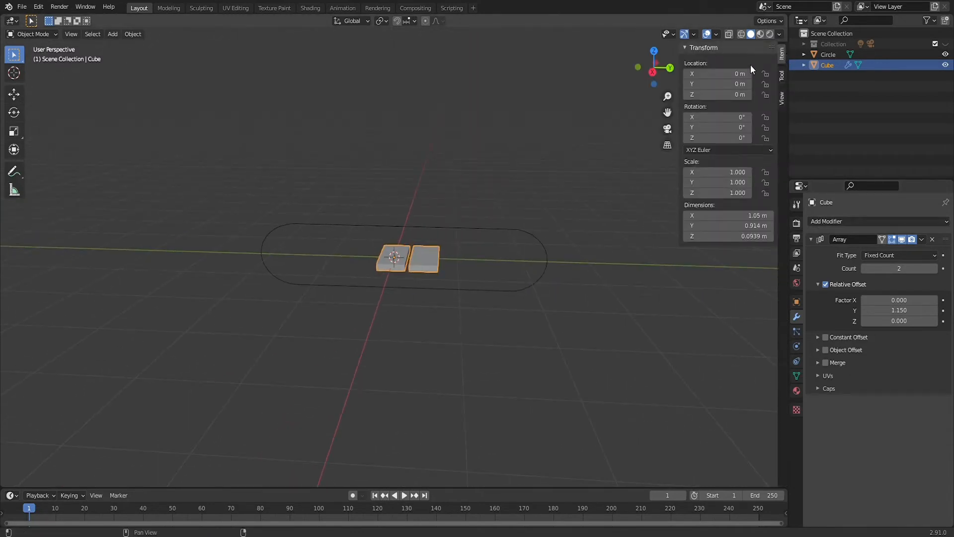
left_click(818, 221)
left_click(827, 276)
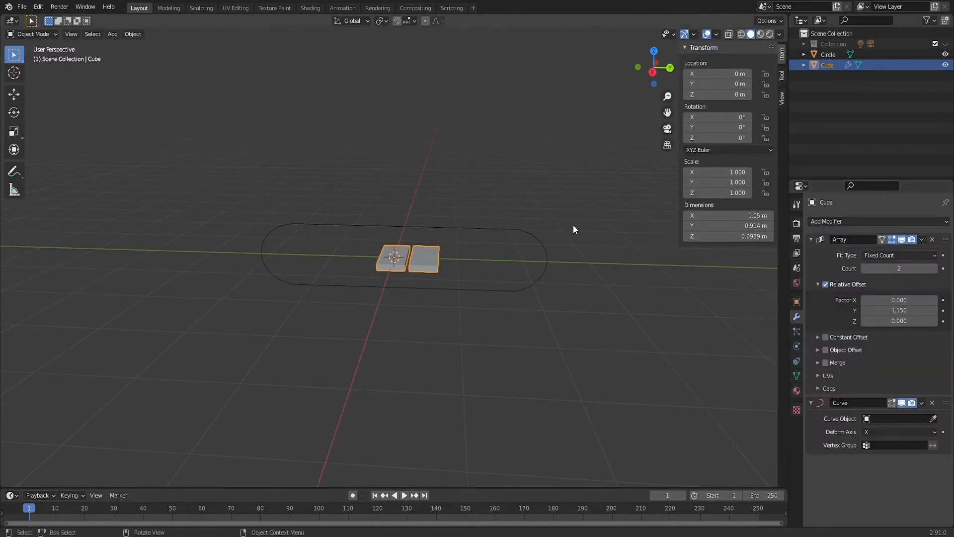
Step: Convert the elongated loop from a mesh to a curve object
left_click(530, 239)
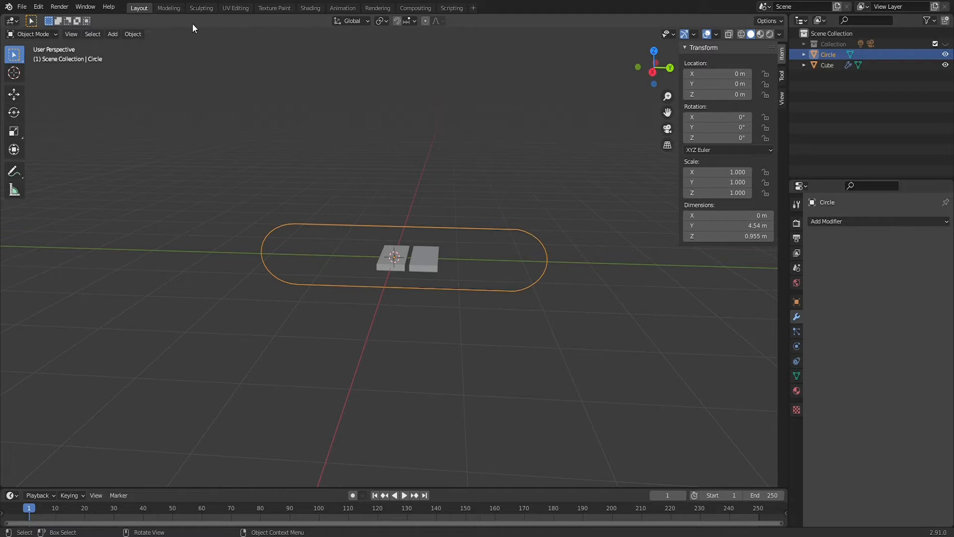
left_click(138, 35)
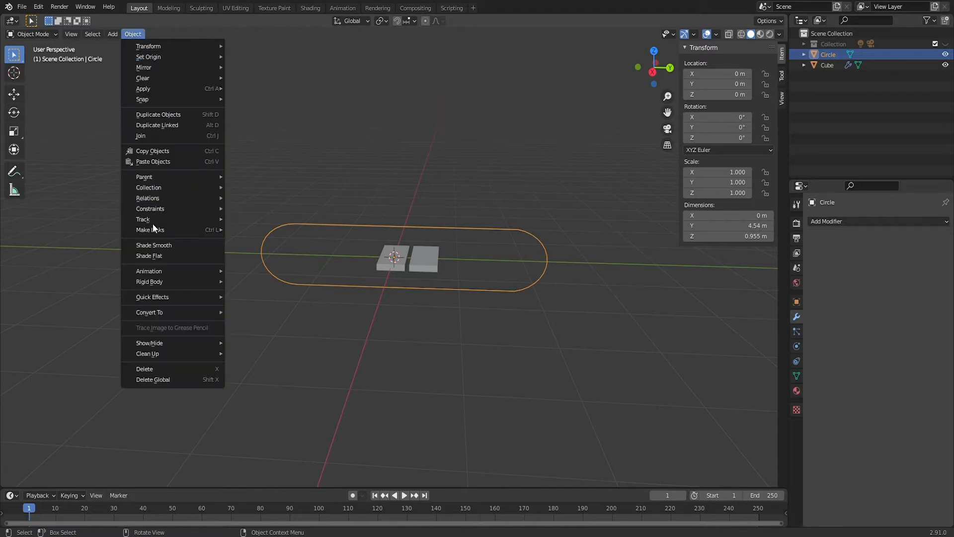
mouse_move(157, 312)
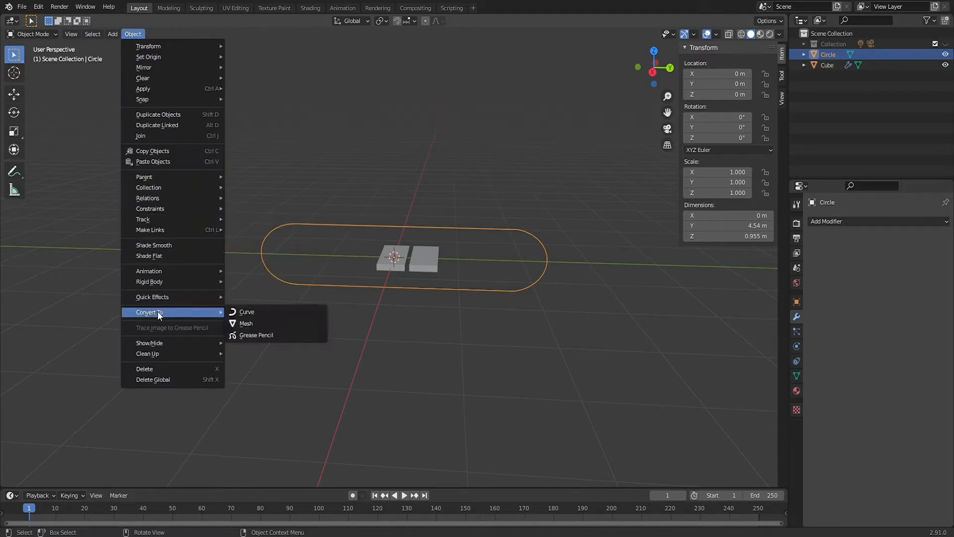
left_click(246, 312)
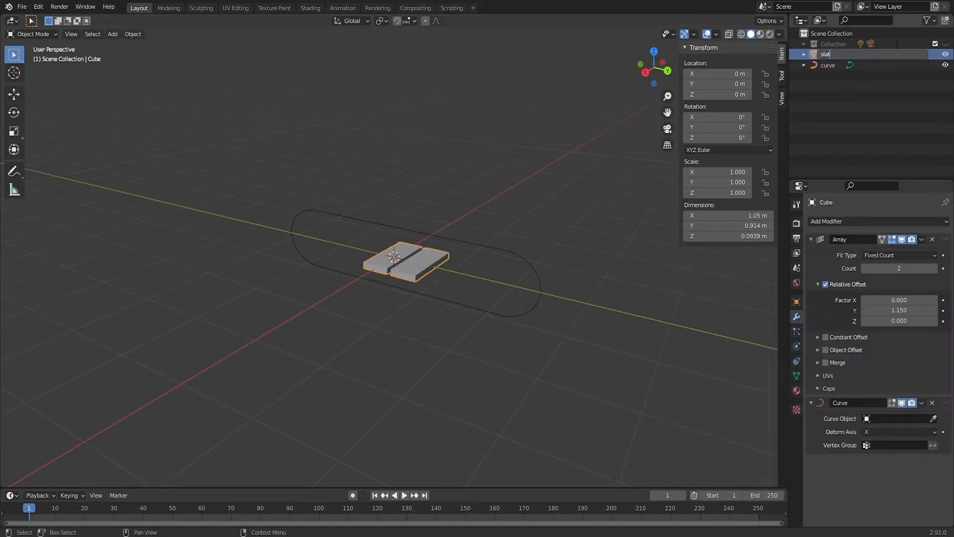
Step: Rename the converted loop as curve and the slab object as slats
type("slat")
key("Return")
middle_click_drag(438, 235, 462, 228)
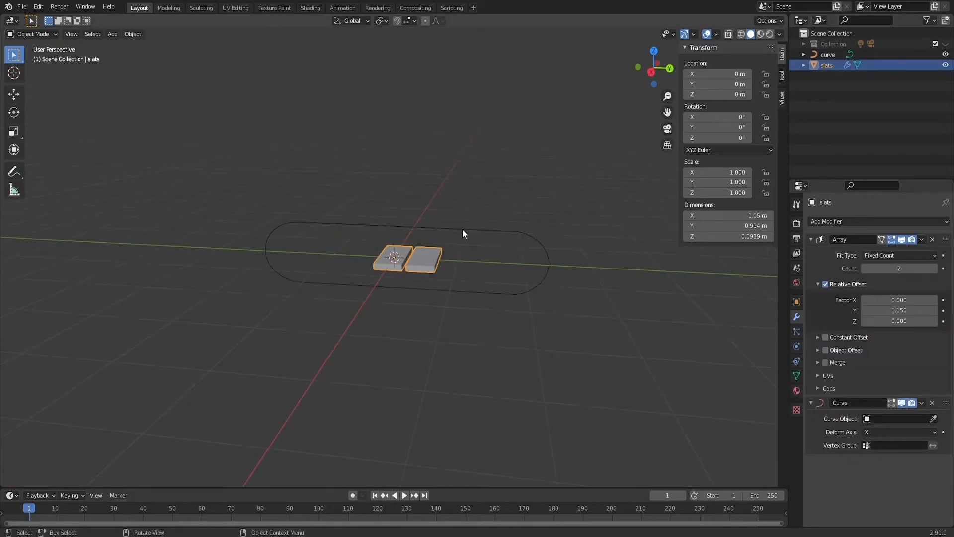
Step: Assign the loop as the slats' Curve modifier object and set the deform axis to -Y
left_click(811, 239)
left_click(933, 270)
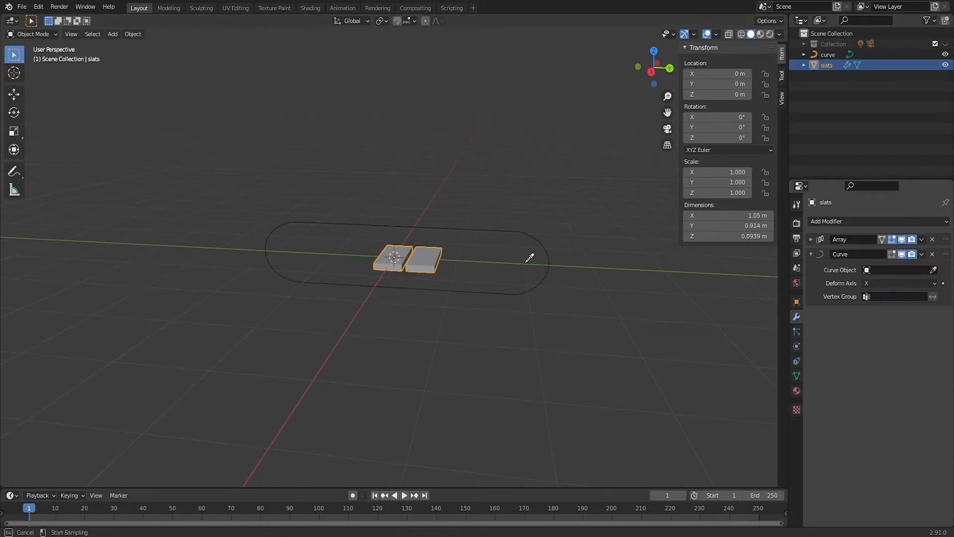
left_click(539, 238)
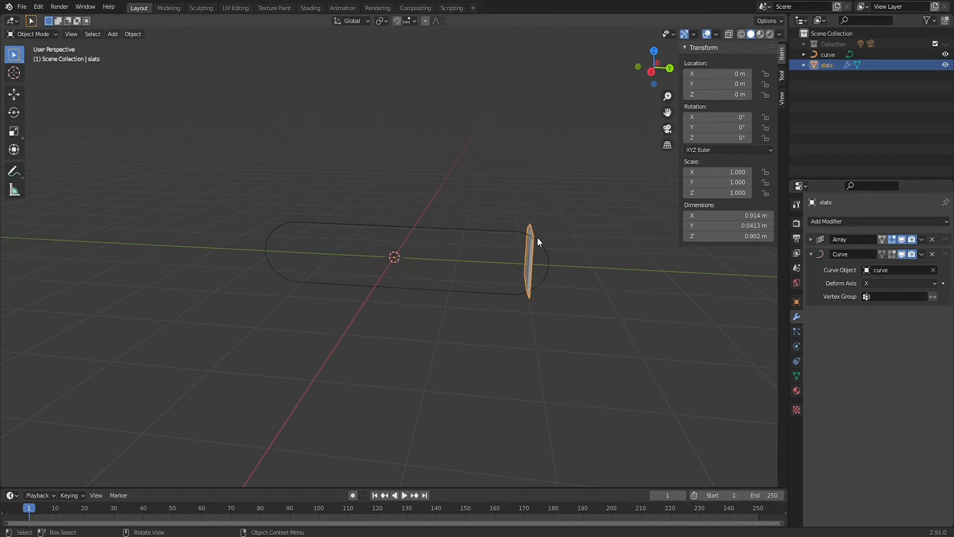
left_click(879, 283)
left_click(872, 342)
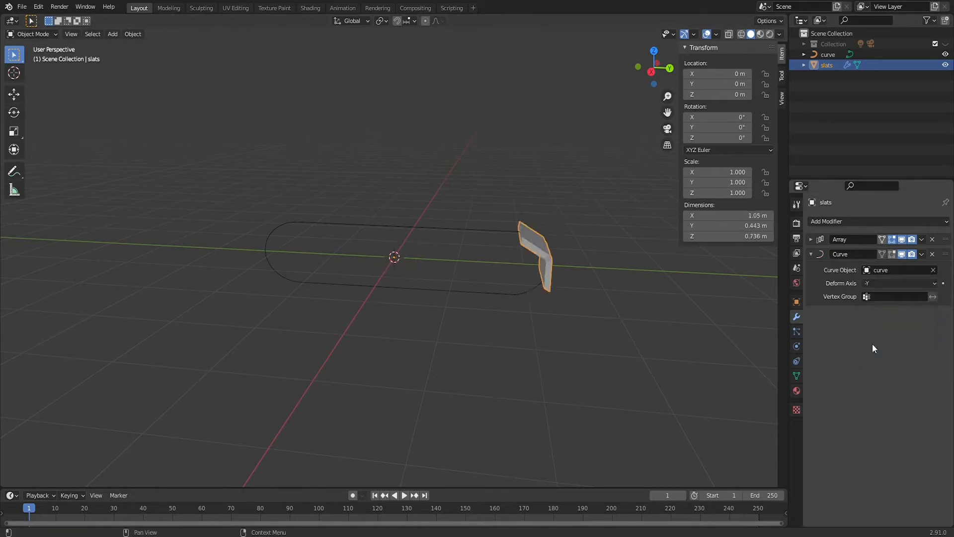
middle_click_drag(696, 303, 636, 295)
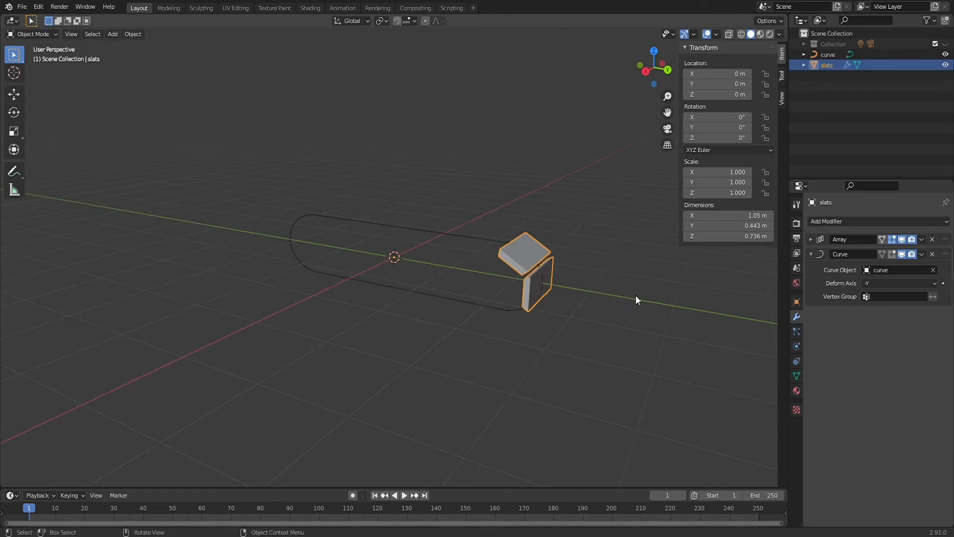
Step: Set the slats' Array count to 20 and the relative Y offset to 1.190 to fill the loop
left_click(815, 241)
triple_click(935, 268)
triple_click(934, 269)
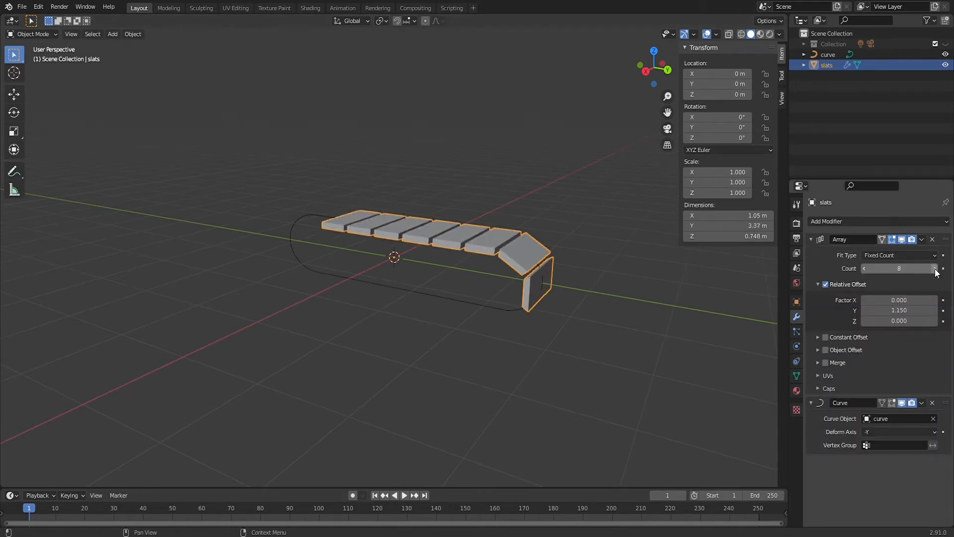
triple_click(935, 268)
triple_click(934, 269)
double_click(935, 269)
double_click(934, 268)
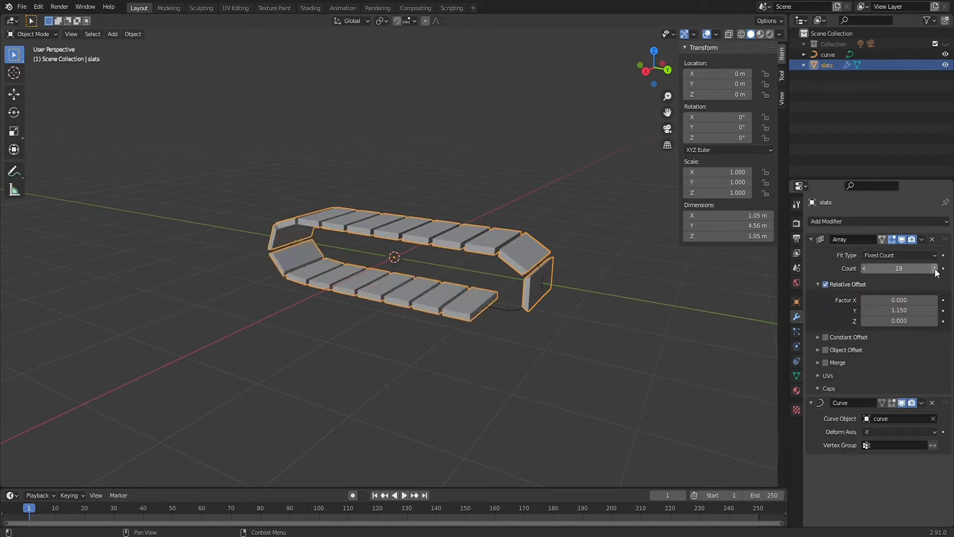
double_click(935, 269)
mouse_move(597, 306)
middle_mouse_down()
mouse_move(580, 313)
mouse_move(592, 309)
middle_mouse_up()
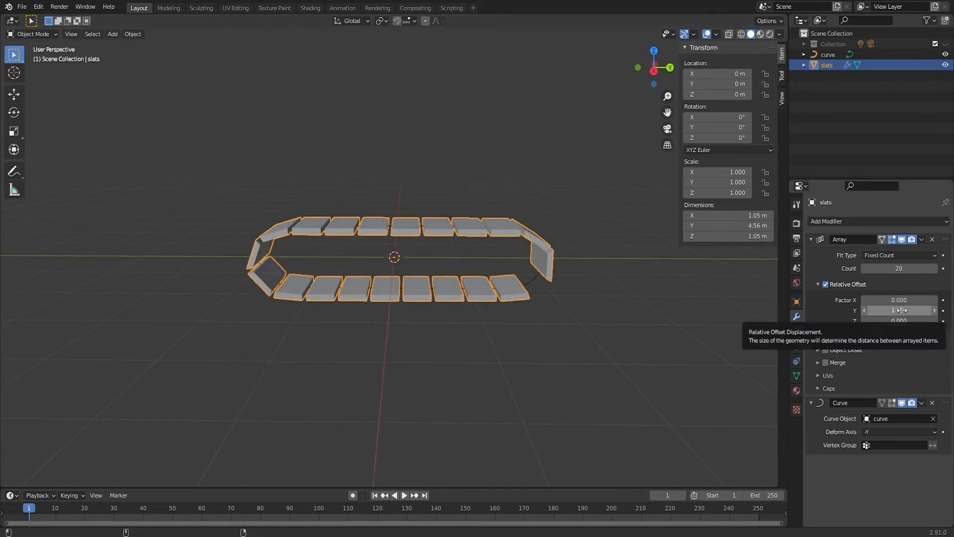
left_click_drag(901, 310, 895, 310)
middle_click_drag(720, 318, 696, 338)
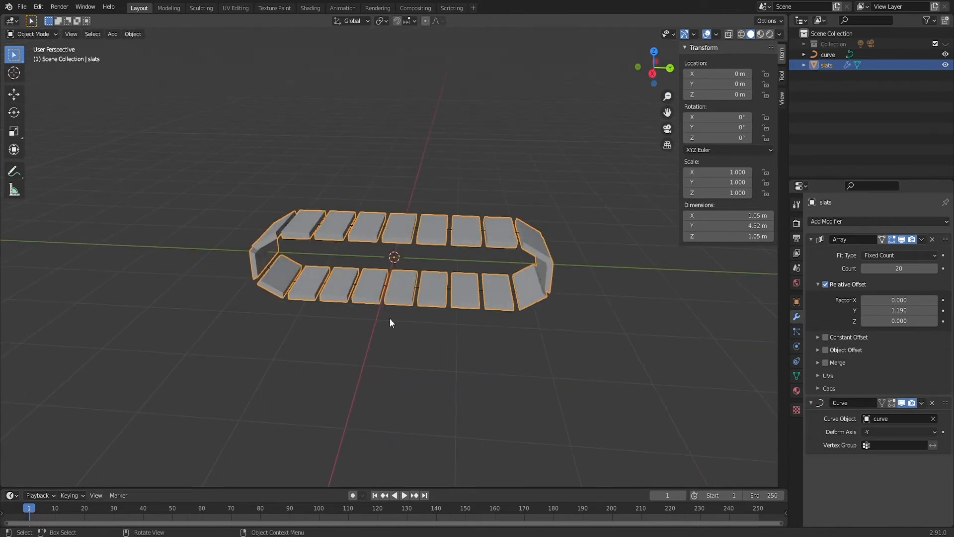
Step: Move the slats along global Y to about 2.61 m so they travel around the loop
scroll(390, 322, "down", 1)
key("g")
key("y")
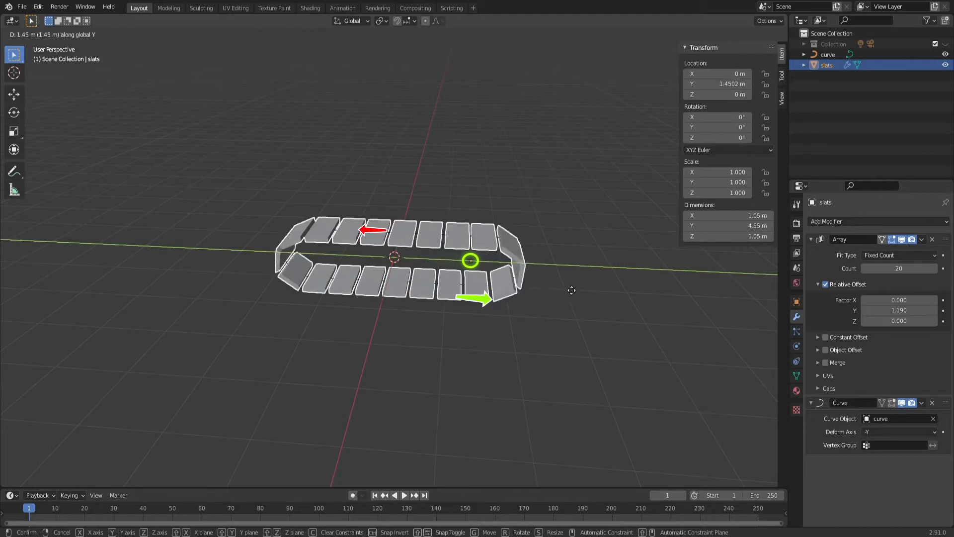
left_click(627, 293)
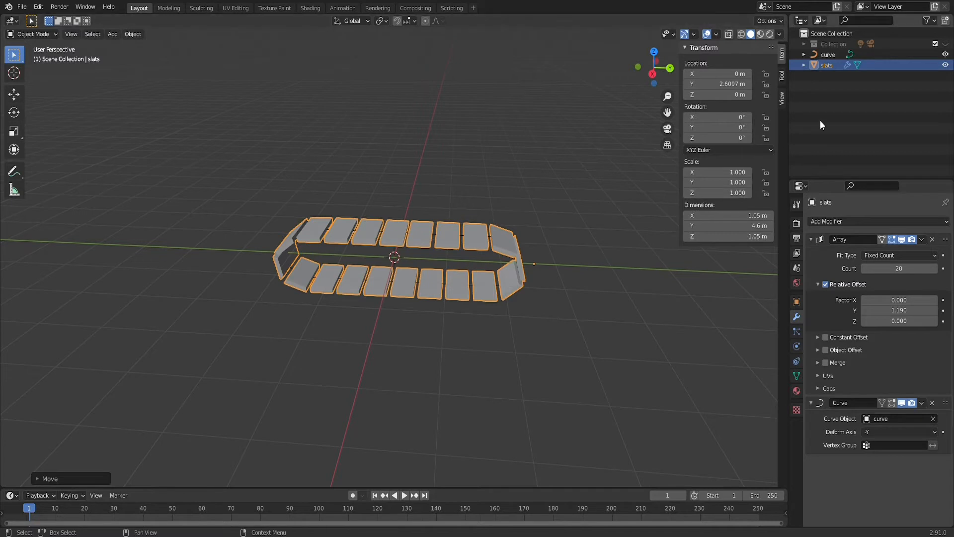
Step: Rotate the curve object to about 181° around Y
left_click(822, 55)
middle_click_drag(553, 243, 523, 243)
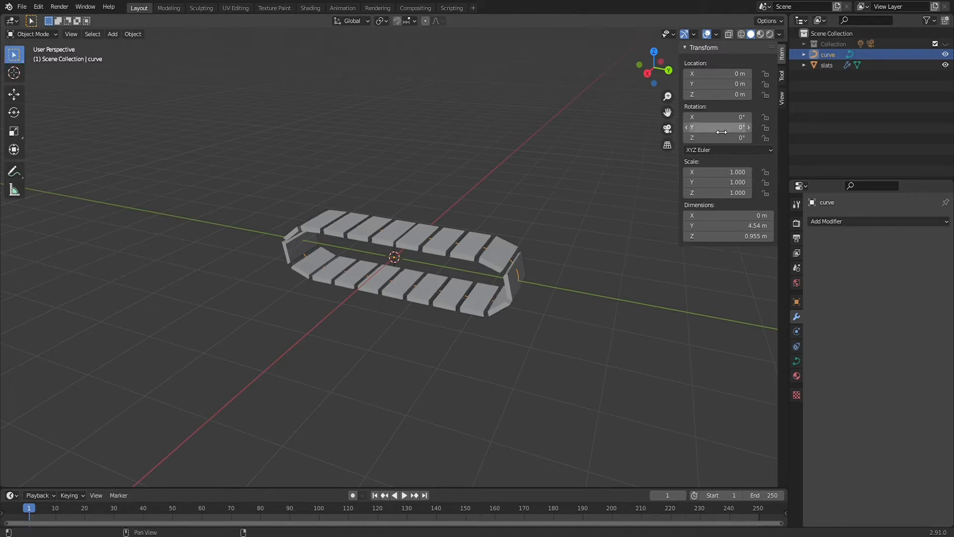
left_click_drag(722, 132, 785, 132)
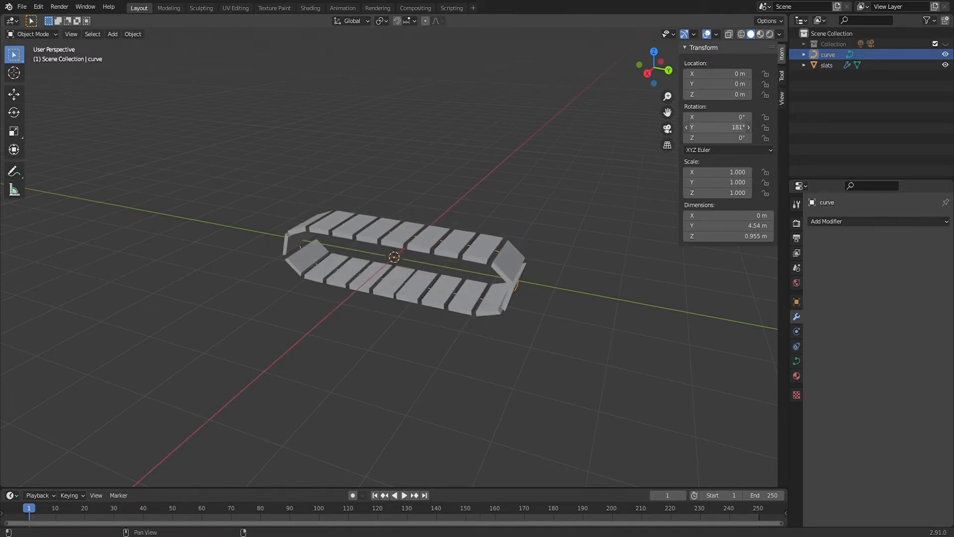
middle_click_drag(448, 269, 522, 261)
Step: Slide the slats along Y to about 3.08 m, and reset their Y location to 0 m
left_click(517, 269)
key("g")
key("y")
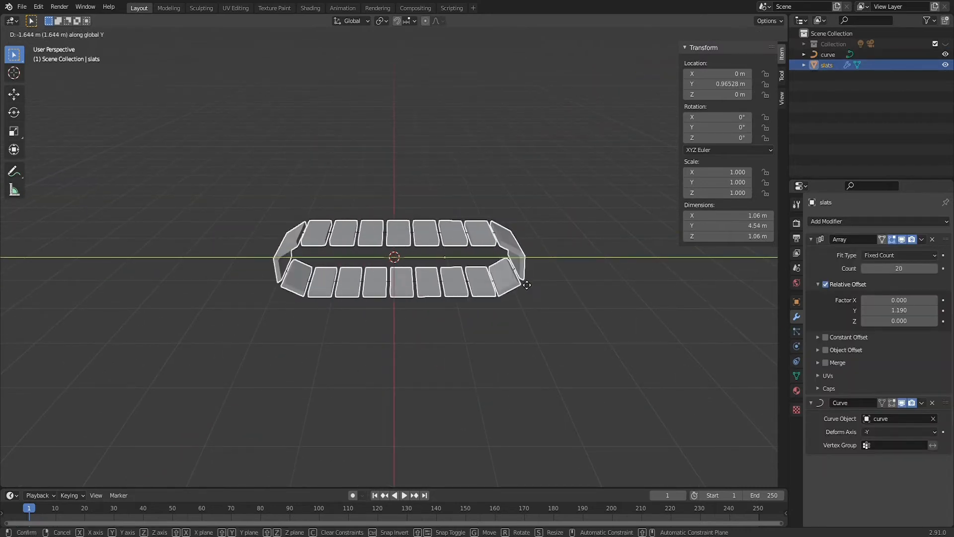
left_click(526, 285)
left_click(719, 84)
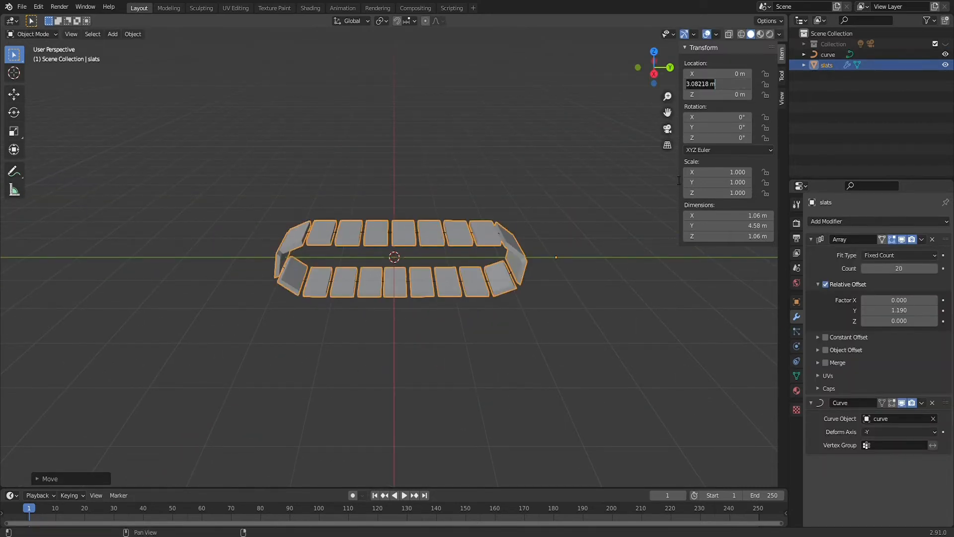
type("0")
key("Return")
Step: Examine how the slats bend around the loop's rounded ends, including from the right orthographic view
middle_click_drag(501, 282, 493, 192)
scroll(502, 237, "up", 3)
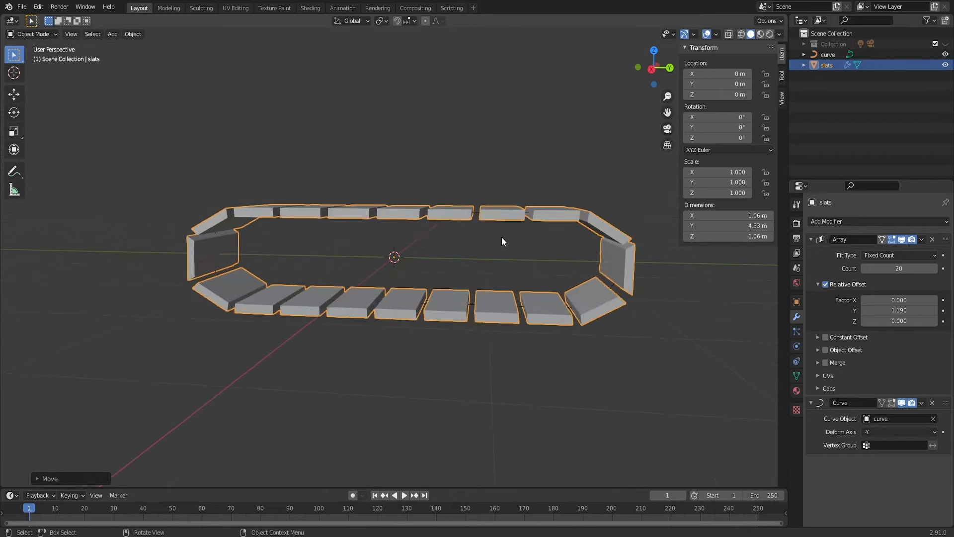
middle_click_drag(584, 205, 606, 264)
scroll(611, 249, "up", 2)
scroll(608, 244, "down", 1)
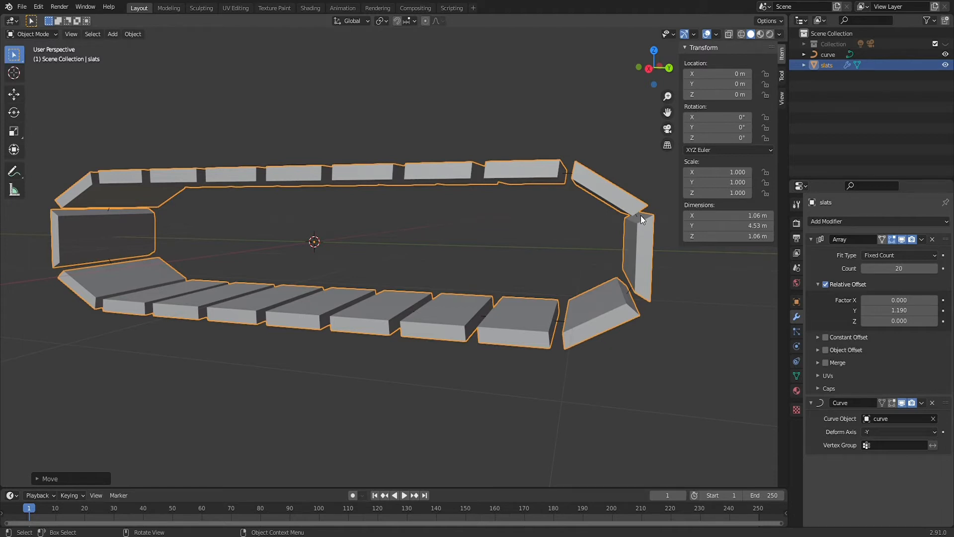
middle_click_drag(640, 216, 636, 275)
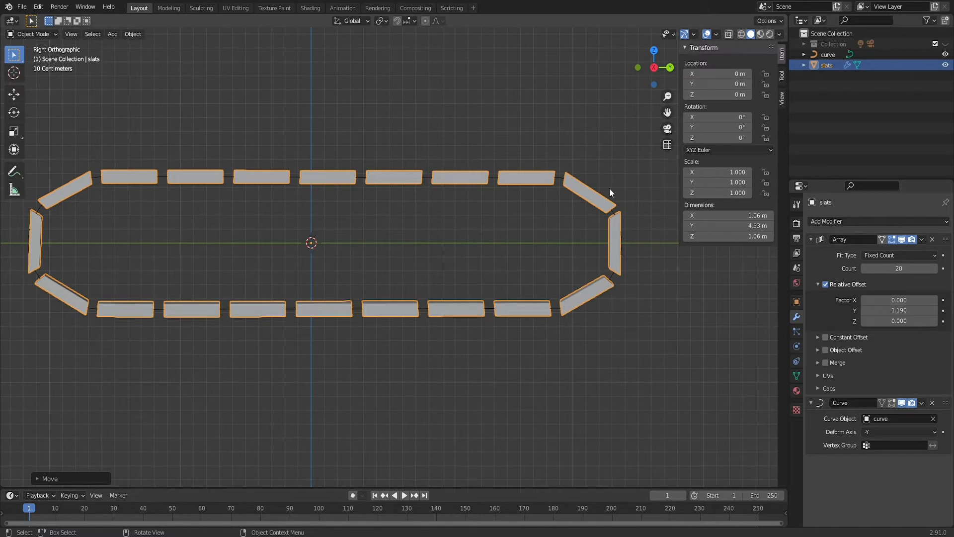
scroll(328, 247, "down", 3)
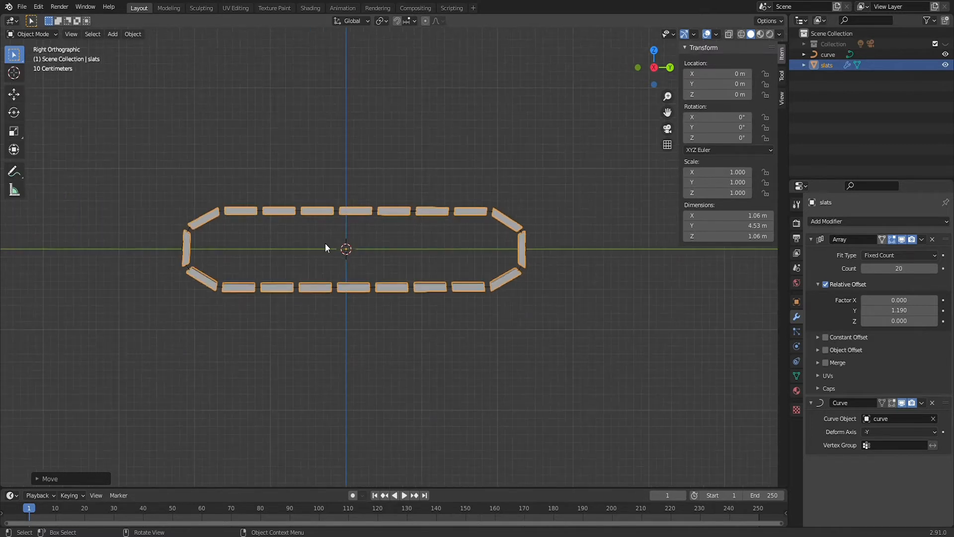
middle_click_drag(328, 247, 431, 247)
scroll(458, 242, "down", 3)
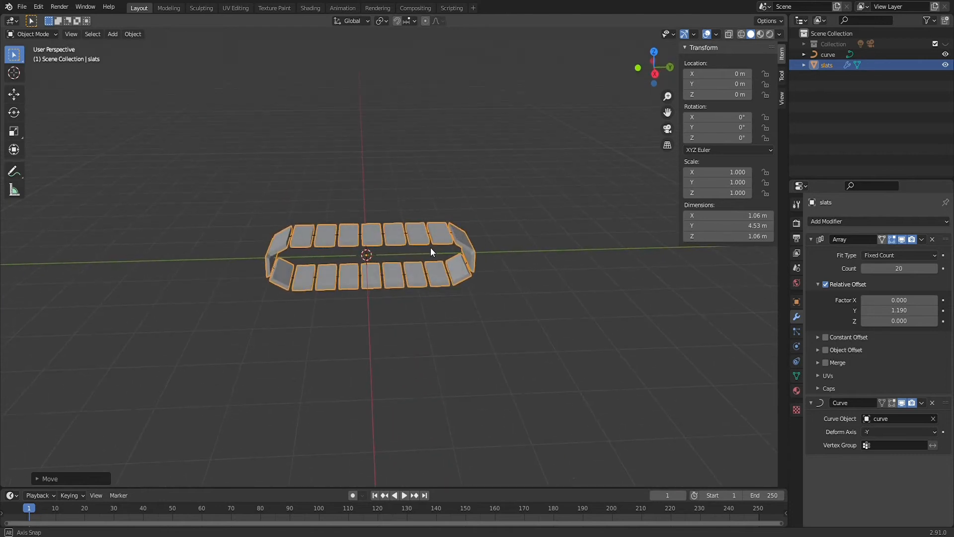
Step: Hide the slats and add a new cube at the world origin
left_click(945, 65)
key("shift+a")
left_click(385, 320)
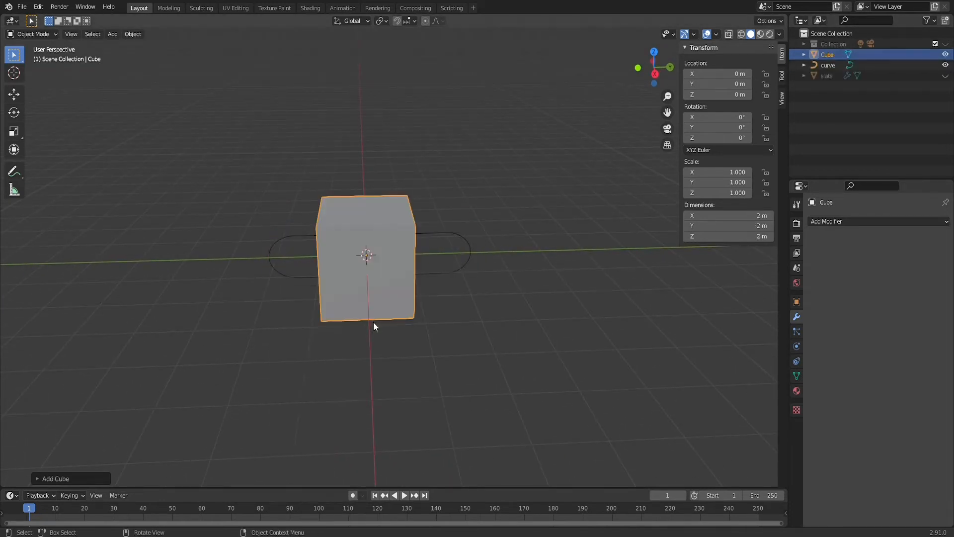
Step: Flatten the new cube along Z and shrink it uniformly to about 0.59 by 0.59 by 0.05 m
key("s")
key("z")
left_click(372, 255)
scroll(446, 218, "up", 4)
key("s")
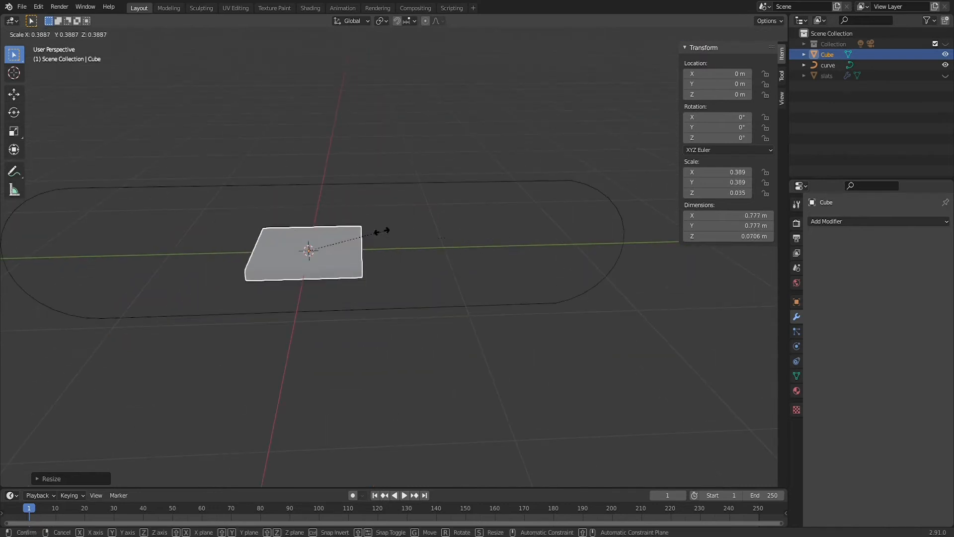
left_click(355, 238)
Step: Stretch the new slab along X to about 1.27 m and narrow it along Y to about 0.41 m
middle_click_drag(433, 218, 376, 261)
key("s")
key("x")
left_click(409, 214)
middle_click_drag(407, 213, 472, 171)
key("s")
key("y")
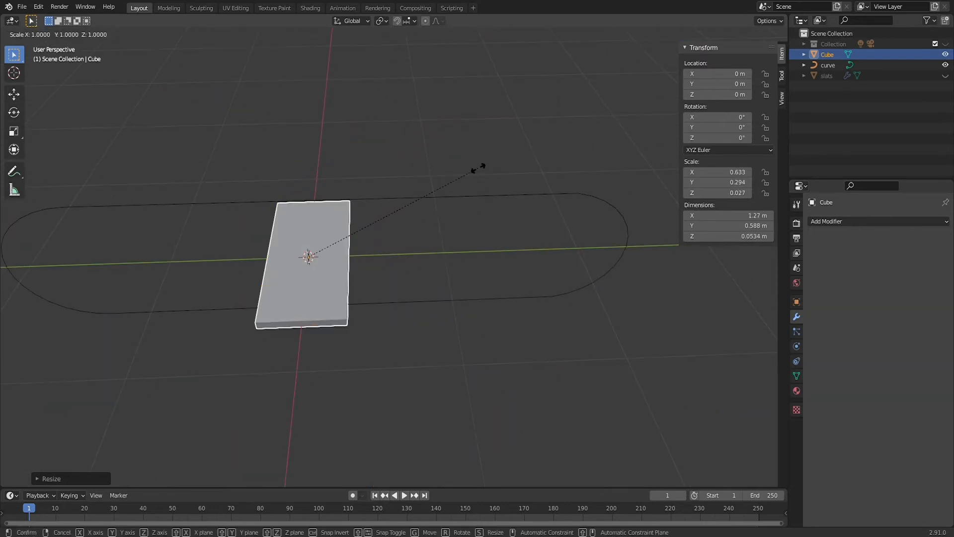
left_click(460, 211)
scroll(450, 212, "down", 3)
middle_click_drag(450, 213, 408, 197)
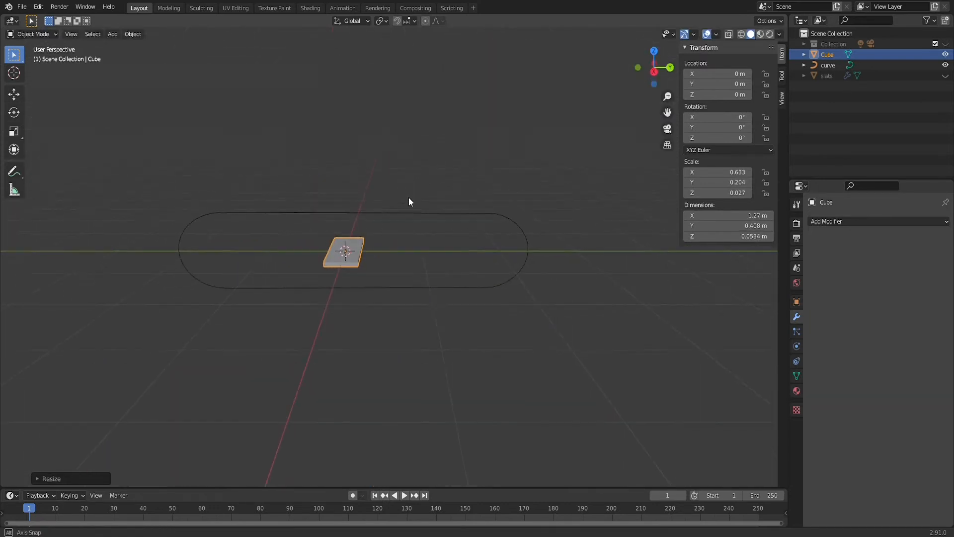
Step: Apply the new slab's scale and add a plane at the world origin
key("ctrl+a")
left_click(424, 210)
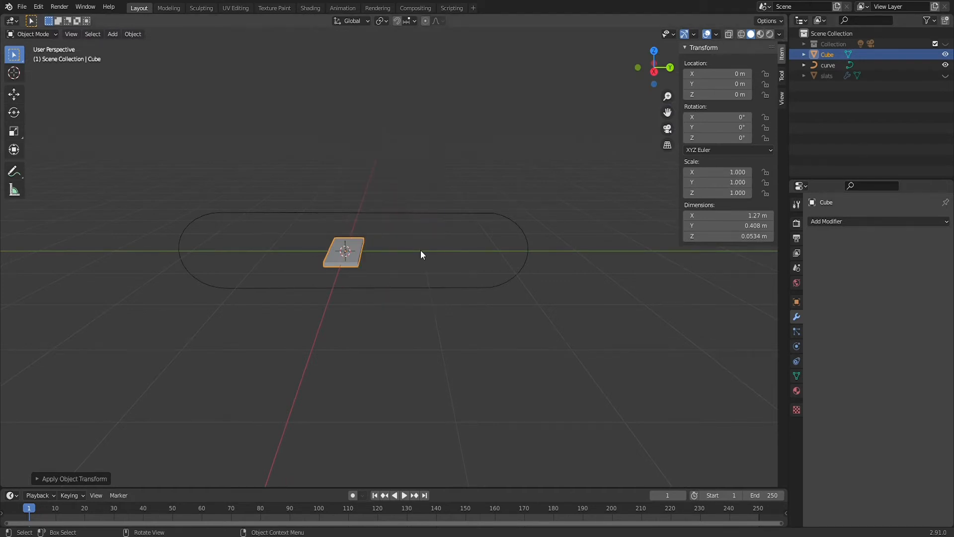
key("shift+a")
left_click(457, 247)
middle_click_drag(492, 243, 493, 227)
Step: Scale the plane to about 1.32 by 0.47 m, slightly larger than the slab, and apply its rotation and scale
key("KP_7")
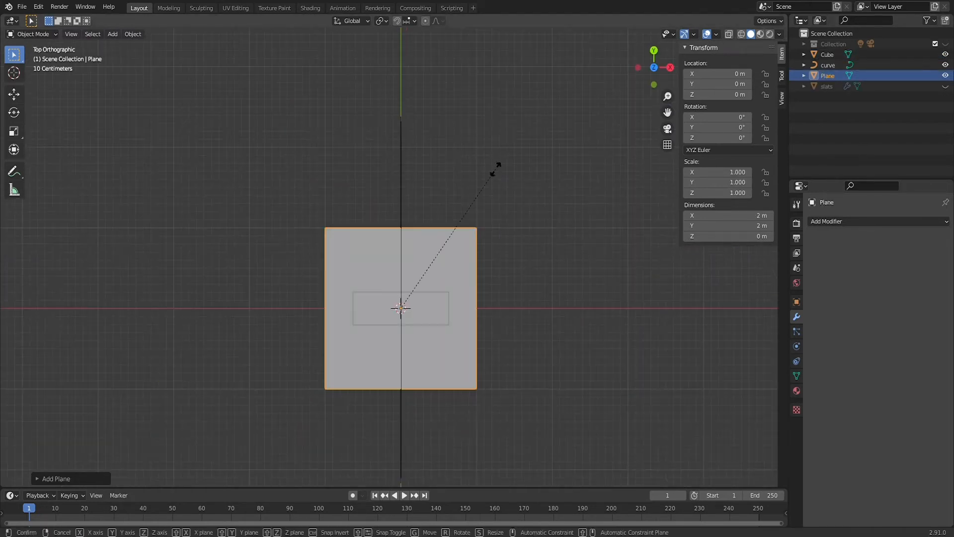
key("s")
left_click(469, 219)
key("s")
key("y")
left_click(366, 263)
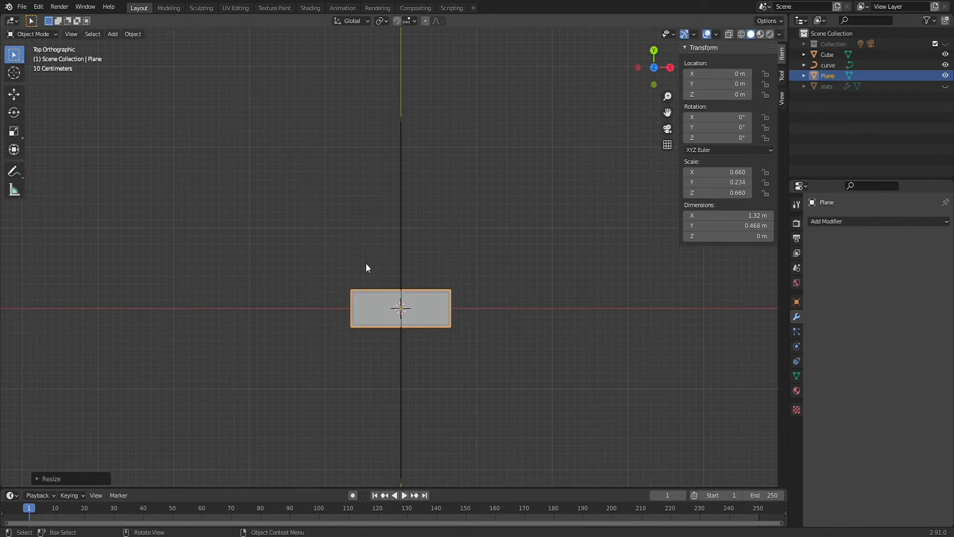
middle_click_drag(365, 263, 353, 140)
key("ctrl+a")
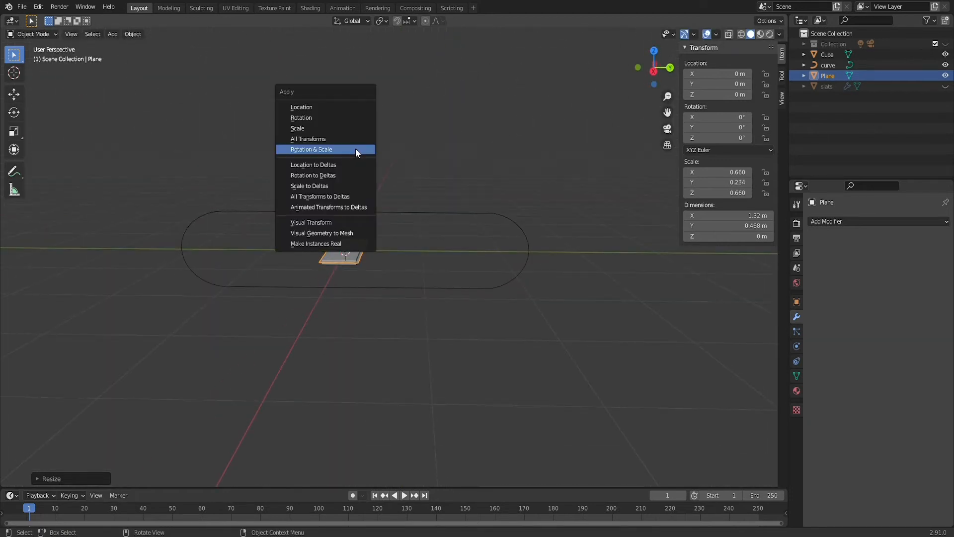
left_click(356, 149)
Step: Parent the slab to the plane using the Object option
left_click(348, 254)
scroll(376, 254, "up", 5)
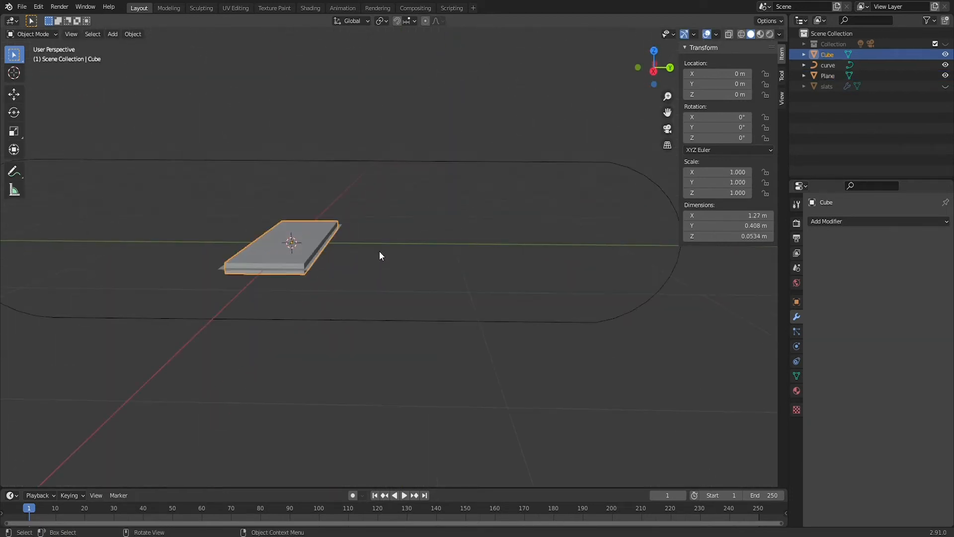
middle_click_drag(402, 197, 377, 290)
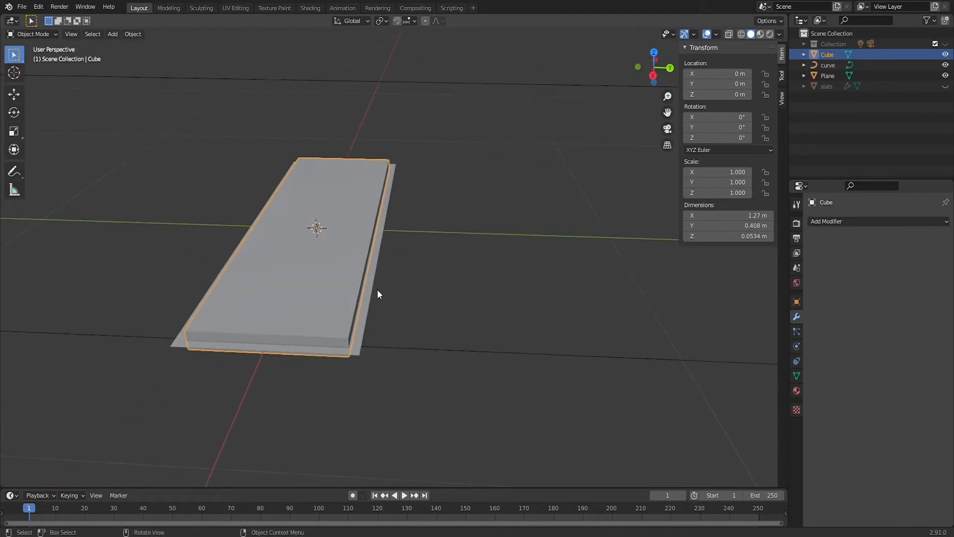
left_click(367, 311, "shift")
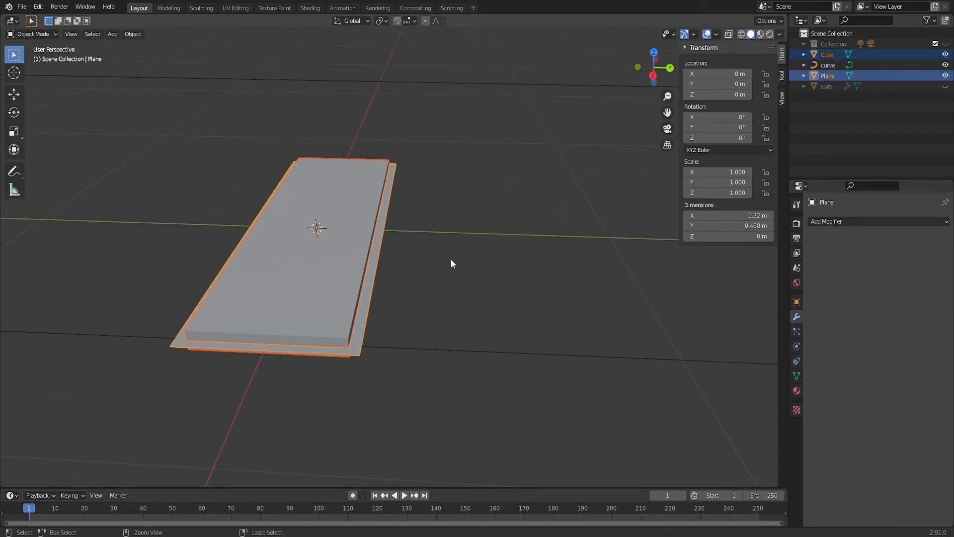
key("ctrl+p")
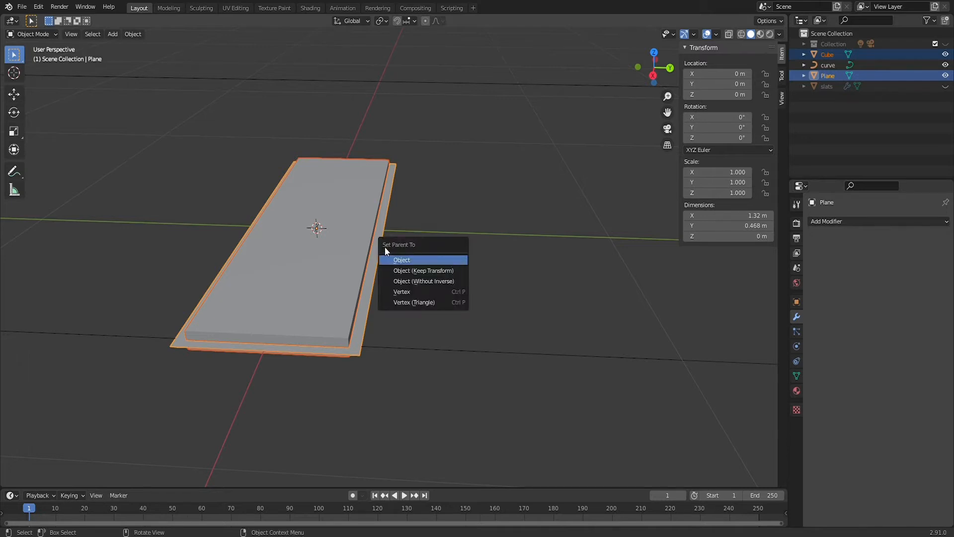
left_click(417, 260)
Step: Set the plane's instancing to Faces and try hiding the instancer in the viewport and render
middle_click_drag(479, 264, 349, 255)
left_click(345, 270)
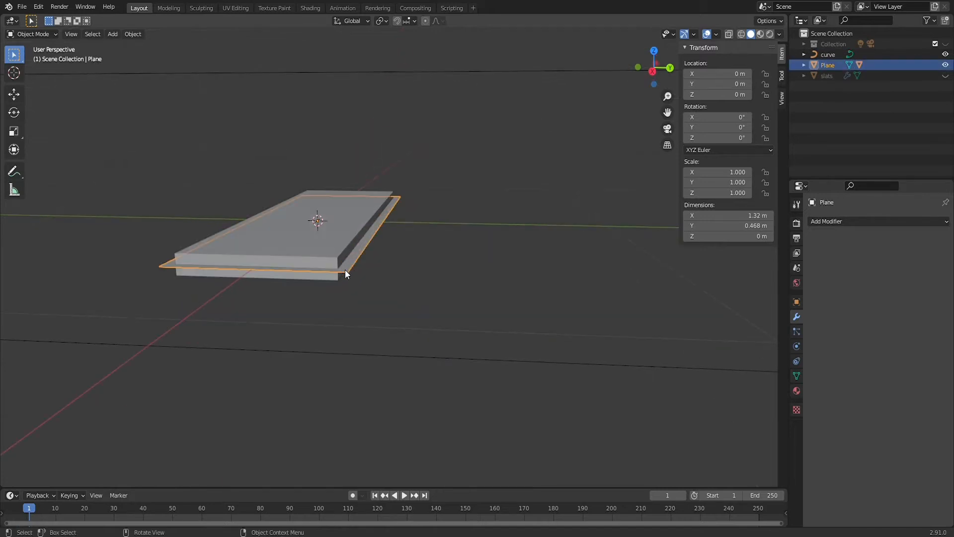
left_click(797, 303)
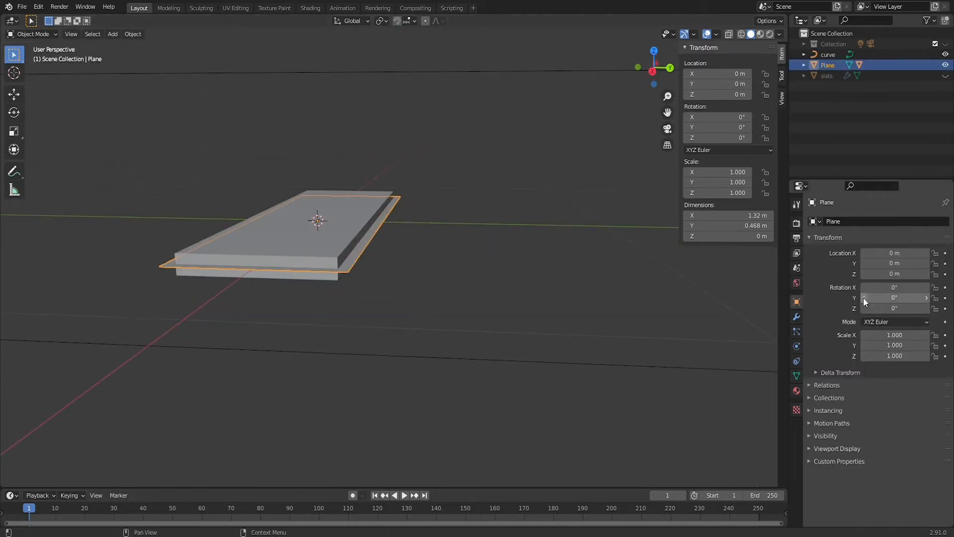
left_click(811, 410)
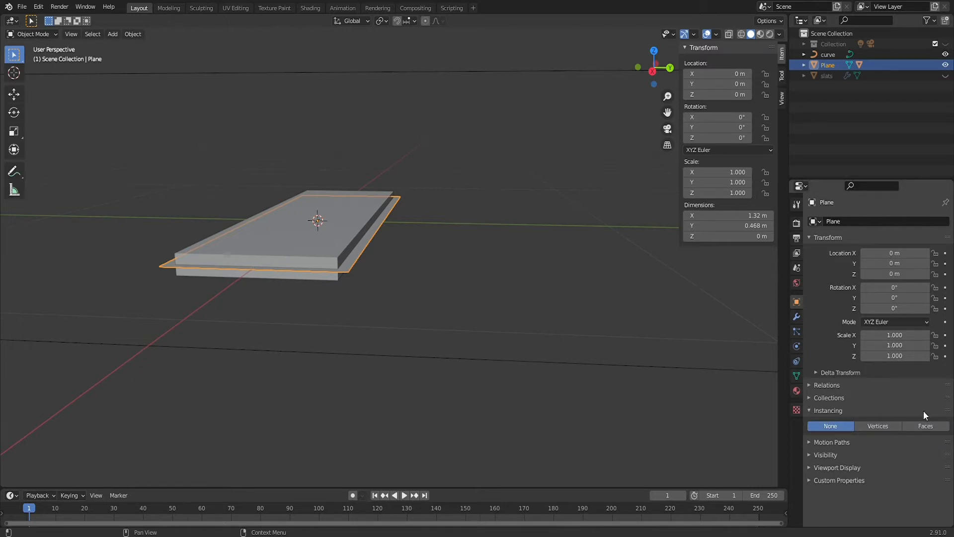
left_click(922, 426)
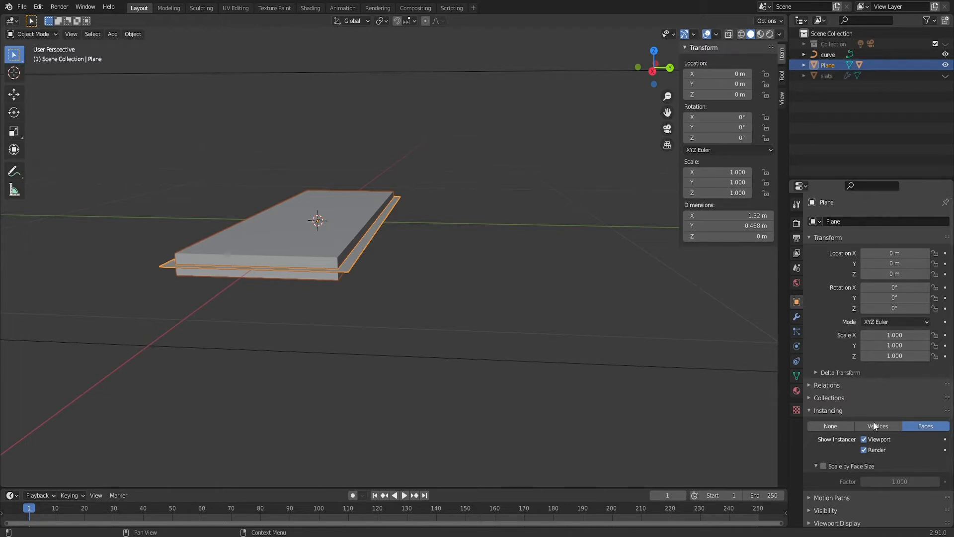
left_click(876, 443)
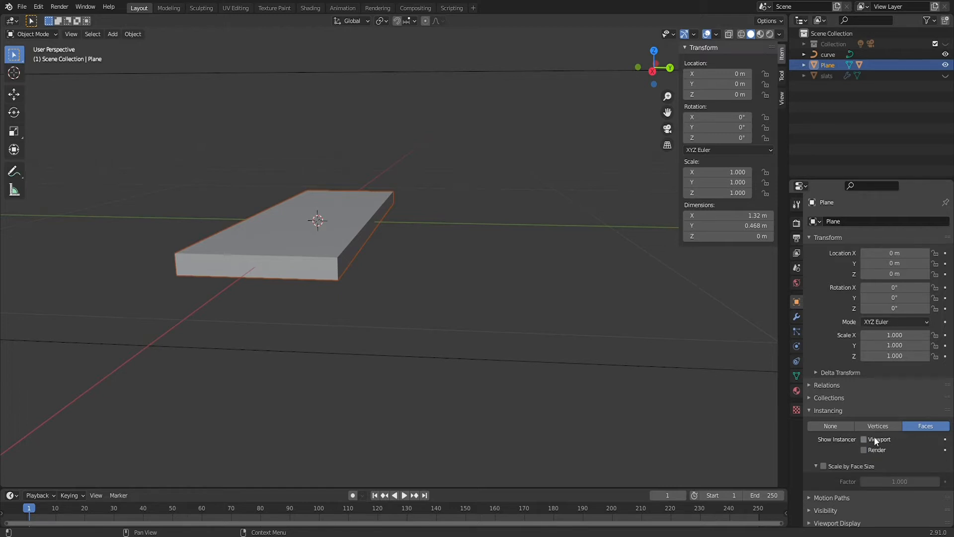
left_click(875, 438)
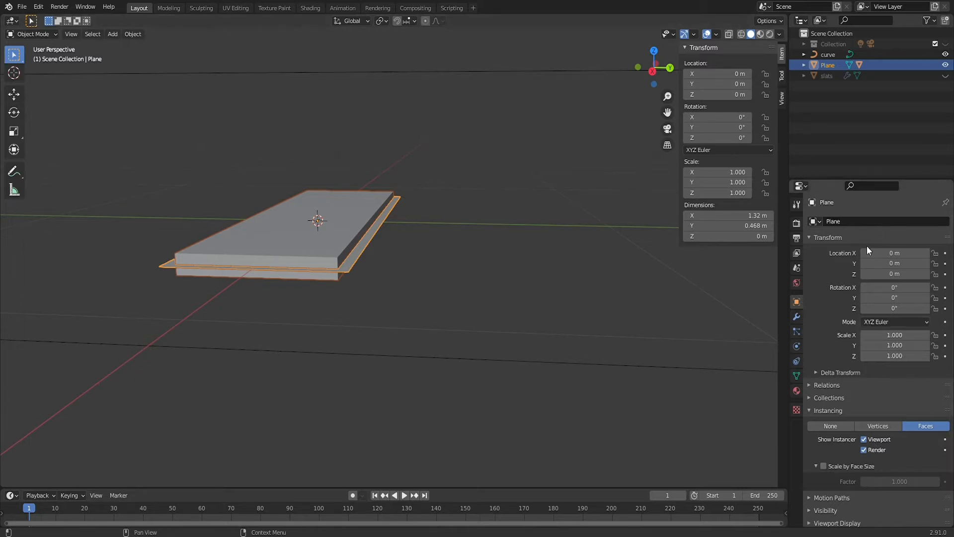
Step: Add an Array modifier to the plane with relative offset factors of 0 in X and 1.150 in Y
key("ctrl+Tab")
left_click(804, 65)
left_click(835, 221)
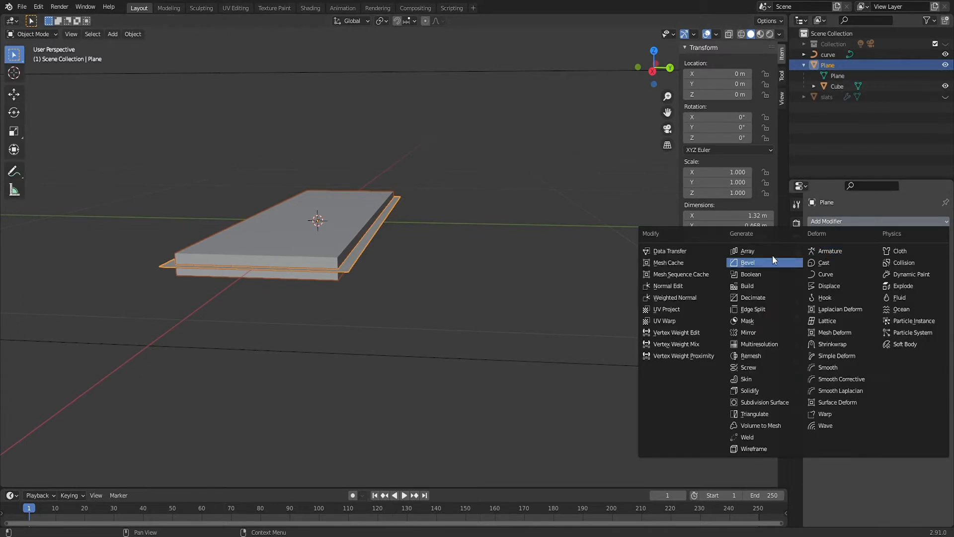
left_click(772, 255)
left_click_drag(895, 311, 944, 311)
Step: Add a Curve modifier to the plane, using the loop curve as its object and -Y as the deform axis
left_click(830, 222)
middle_click_drag(588, 268, 596, 296)
left_click(826, 274)
left_click(933, 419)
left_click(634, 348)
left_click(893, 432)
left_click(888, 491)
Step: Raise the plane's array count to 19 and slightly reduce its relative Y offset
scroll(586, 298, "down", 3)
left_click_drag(901, 269, 935, 269)
left_click(934, 269)
left_click(935, 269)
left_click(935, 269)
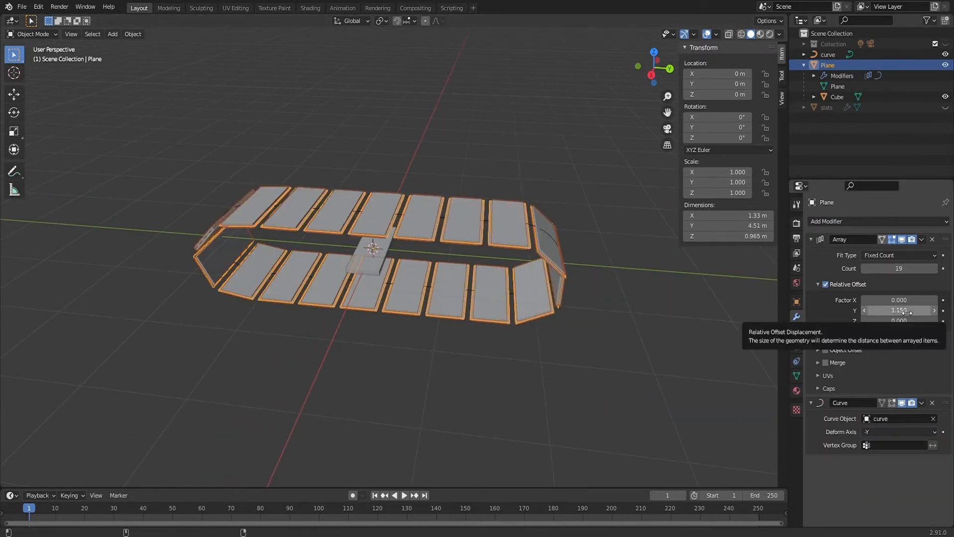
left_click_drag(900, 311, 890, 311)
Step: Hide the plane instancer in both the viewport and the render so only the slab instances show
middle_click_drag(596, 303, 658, 313)
left_click(797, 302)
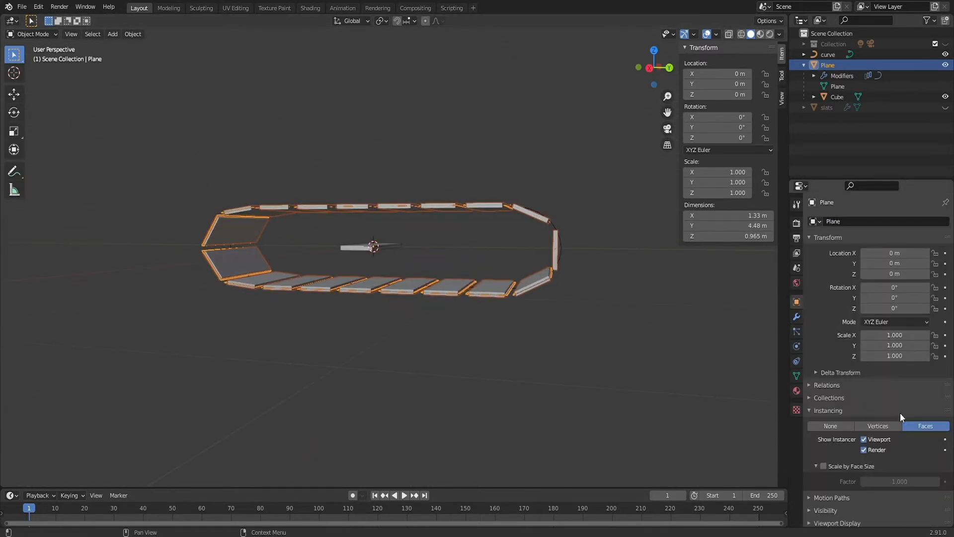
left_click(864, 439)
left_click(881, 452)
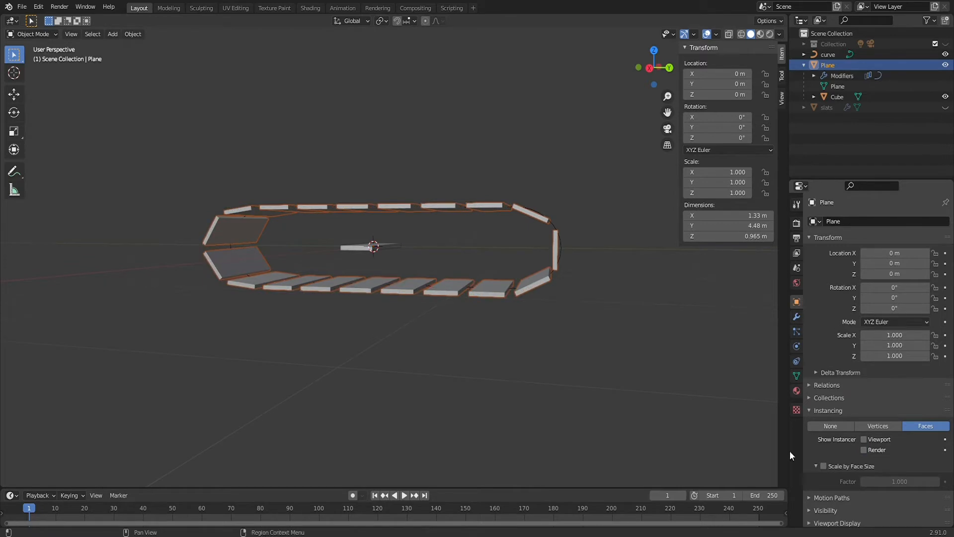
Step: Examine the shape of the instanced slabs around the loop's rounded end from the right orthographic view
middle_click_drag(553, 288, 541, 296)
key("KP_3")
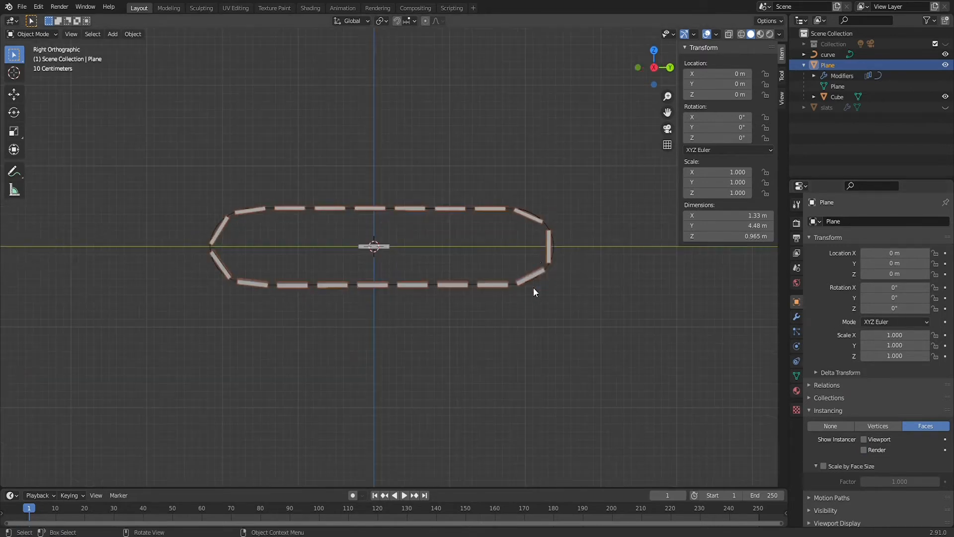
scroll(537, 255, "up", 4)
middle_click_drag(555, 220, 452, 228, "shift")
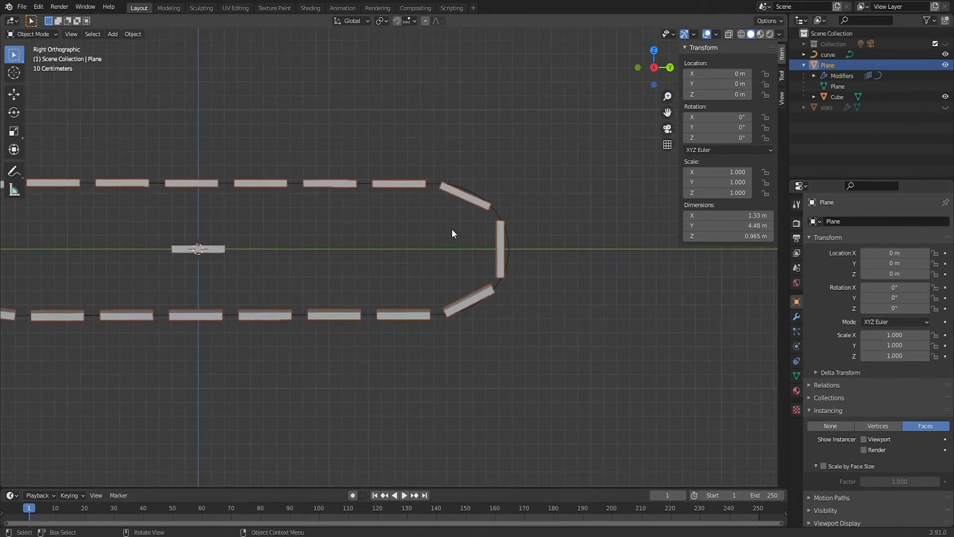
scroll(455, 229, "up", 3)
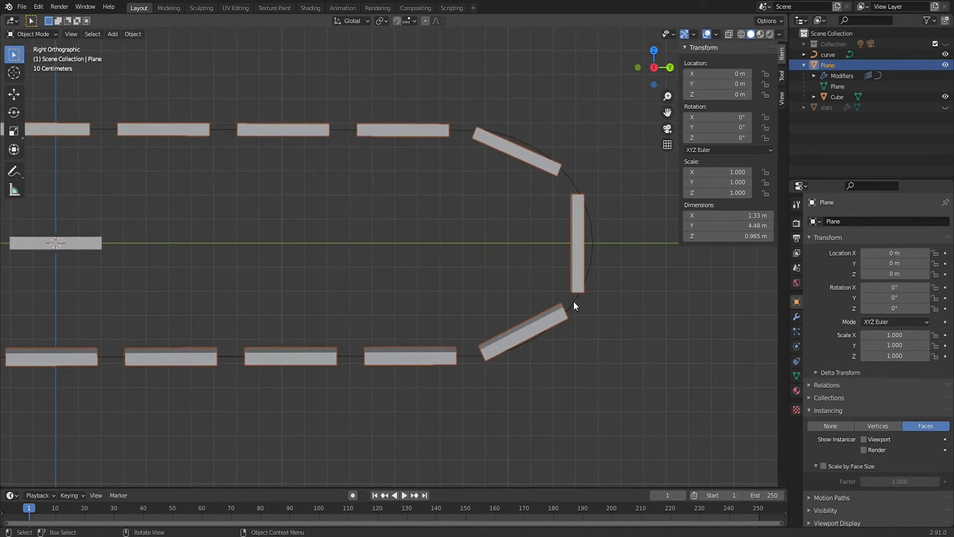
Step: Hide the original slab at the centre of the loop
middle_click_drag(586, 266, 371, 266)
left_click(371, 265)
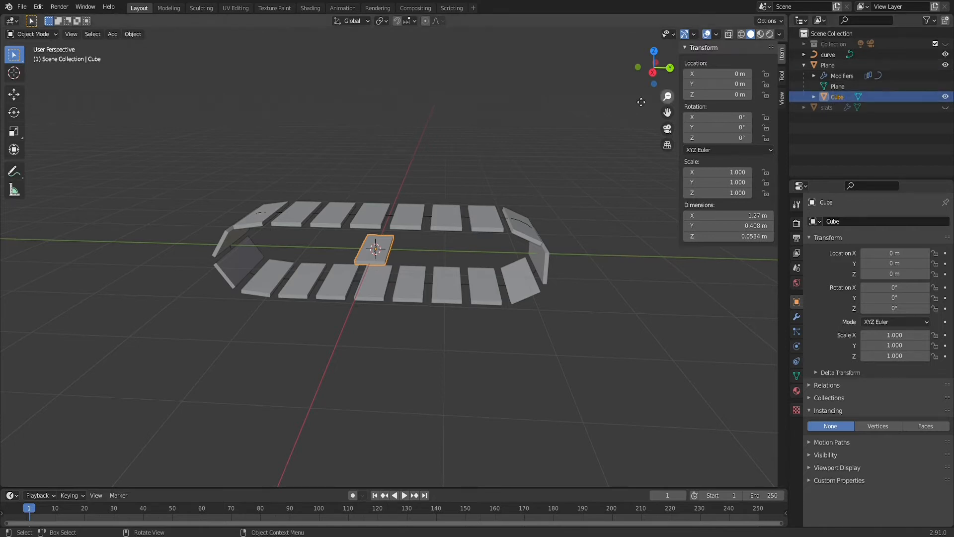
key("h")
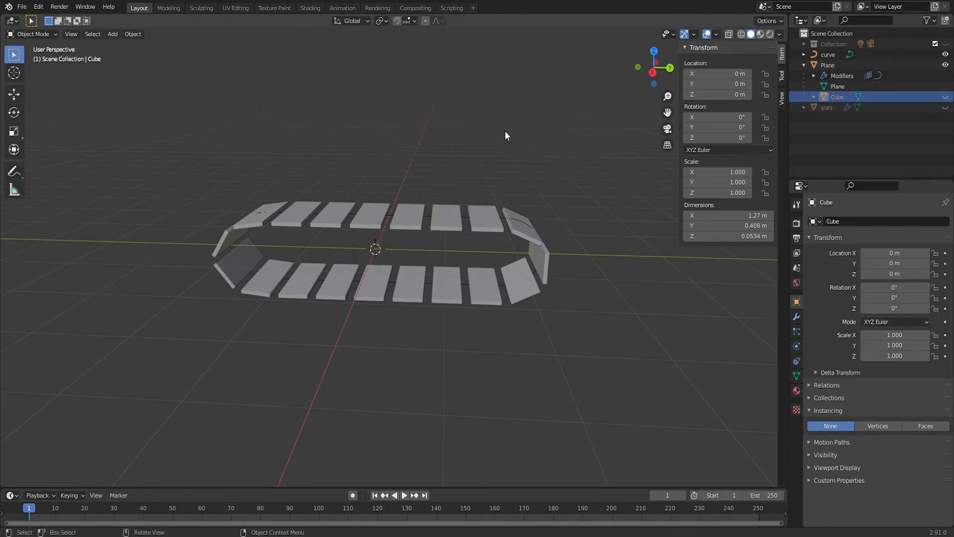
Step: Try sliding the instanced slabs around the loop by moving the plane along the Y axis
left_click(479, 229)
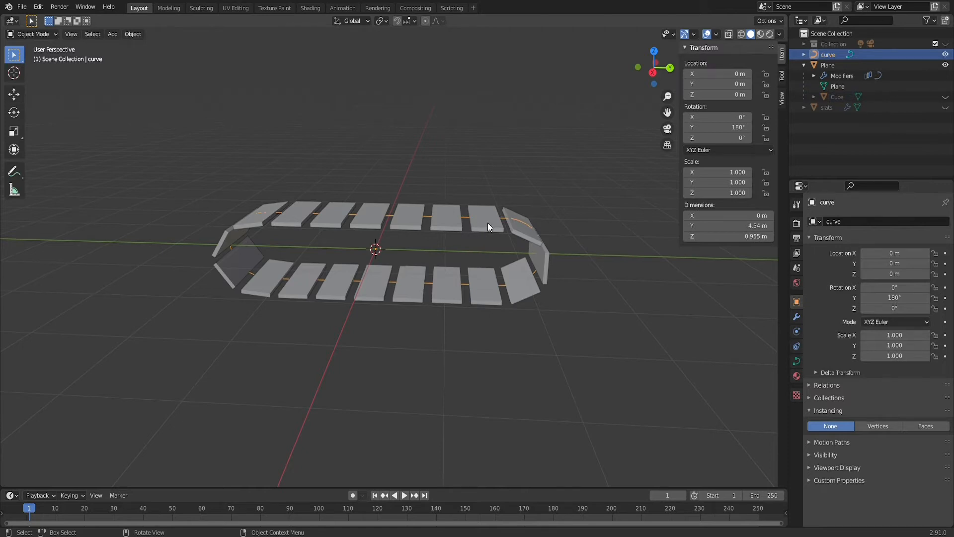
left_click(827, 67)
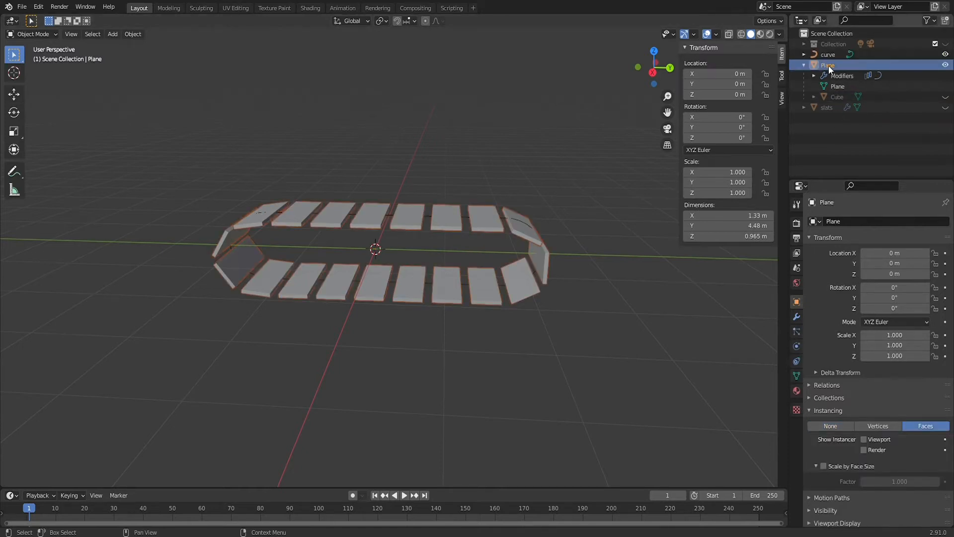
left_click(493, 239)
left_click(488, 232)
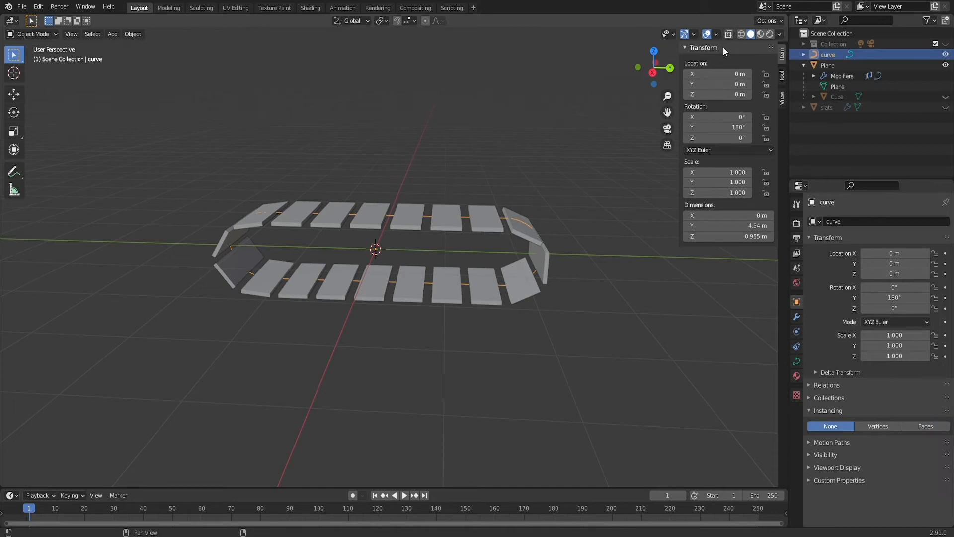
left_click(825, 67)
key("g")
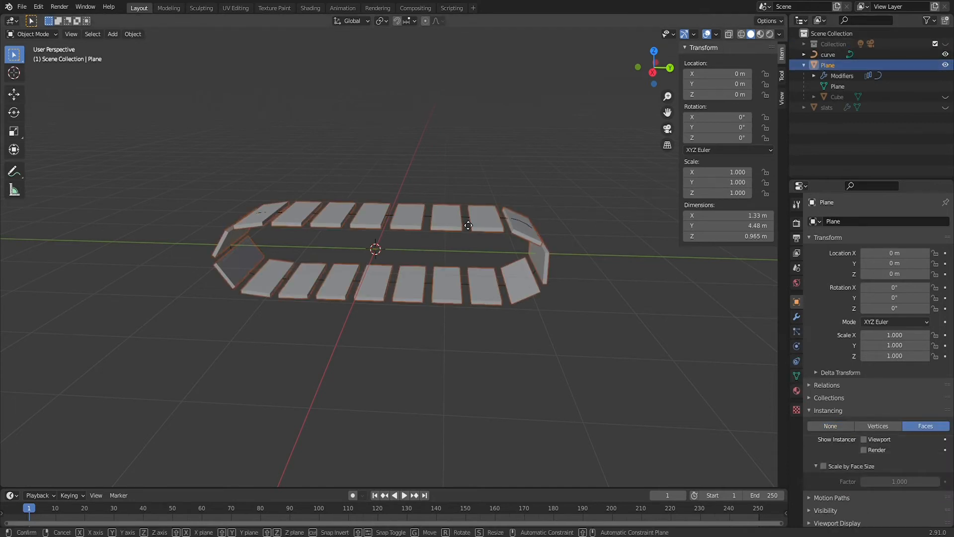
key("y")
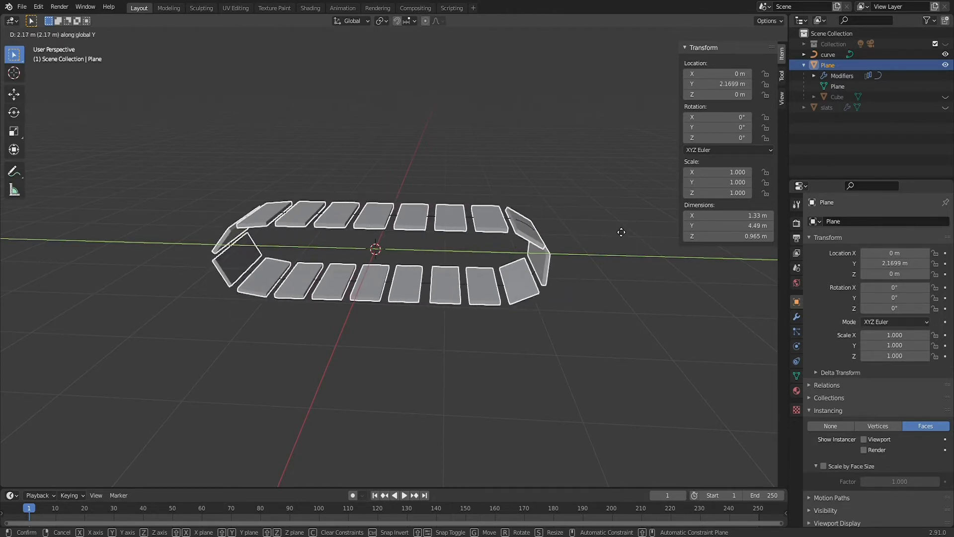
key("Escape")
Step: Hide the instanced plane track and show the original slats object again
middle_click_drag(565, 281, 723, 220)
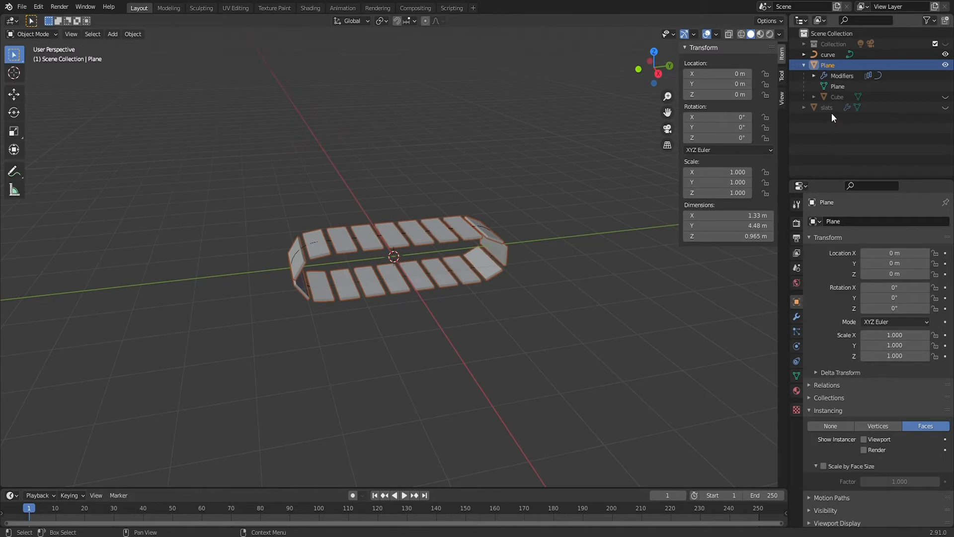
left_click(803, 66)
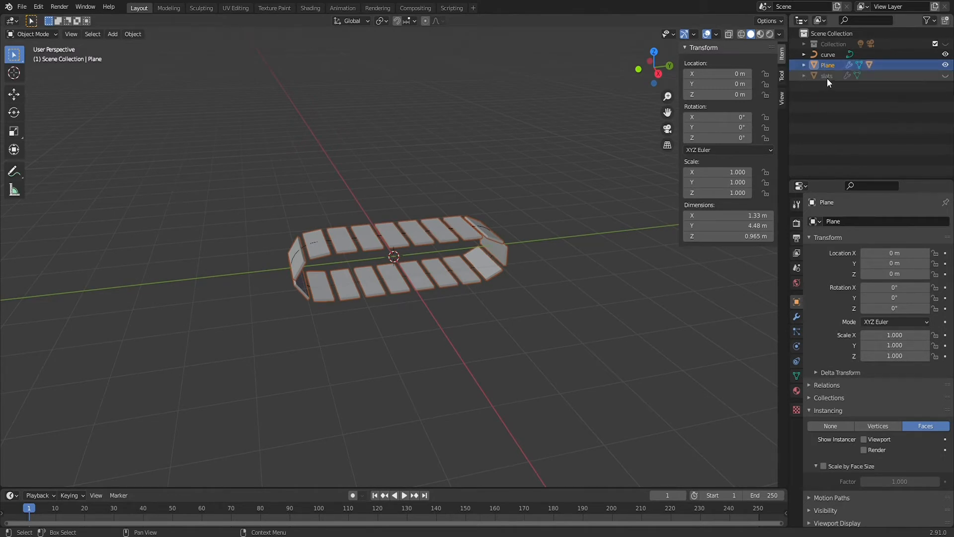
left_click(945, 65)
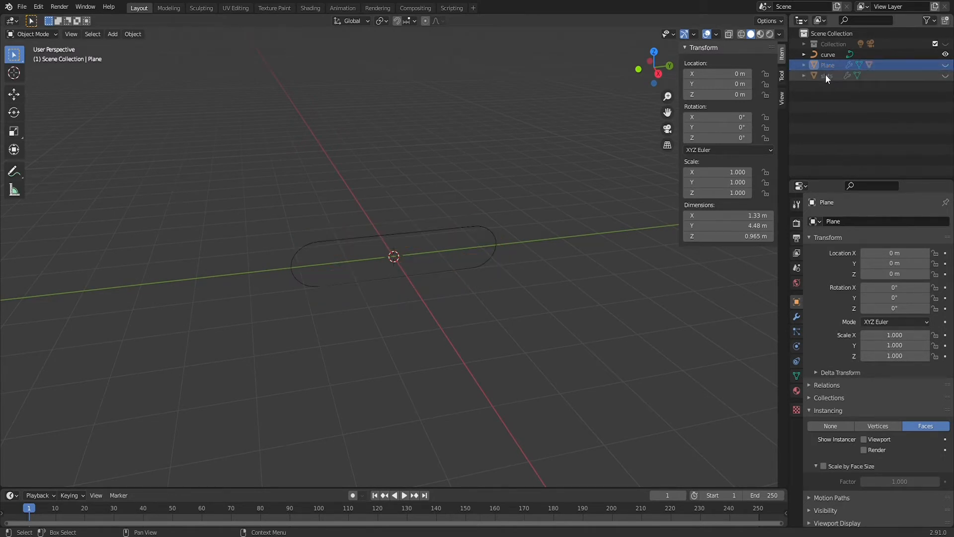
left_click(887, 75)
left_click(945, 75)
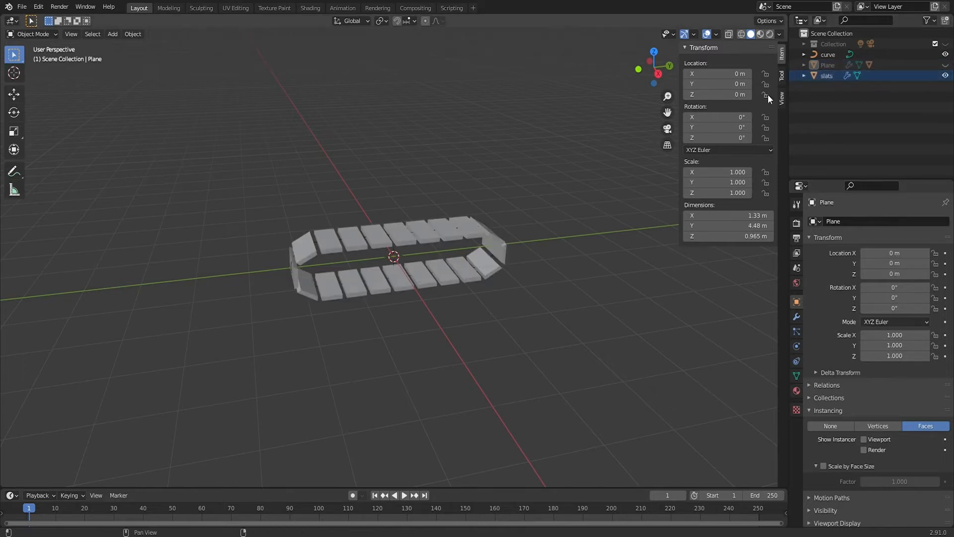
Step: Inset the top and bottom faces of the base slab in slats and scale the inset faces inward along Z to recess them
left_click(450, 288)
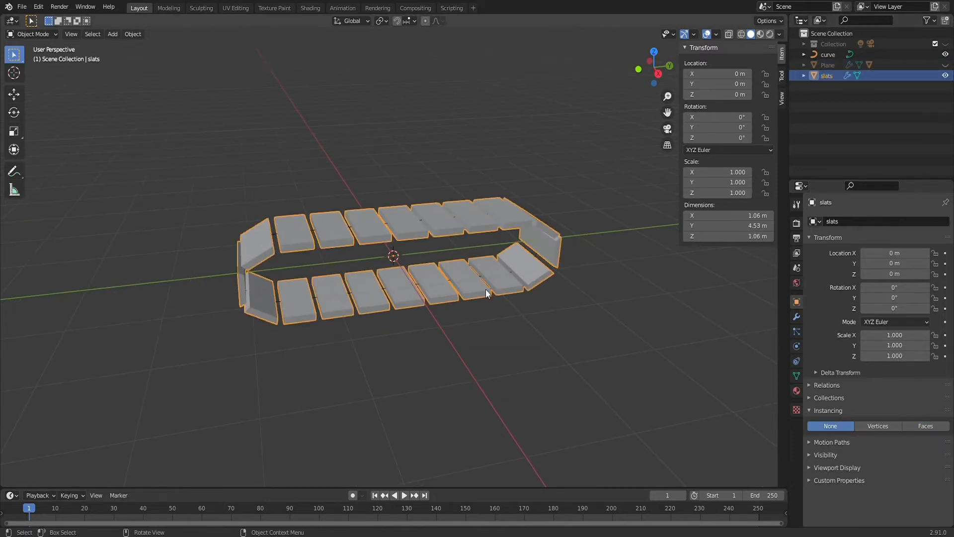
key("Tab")
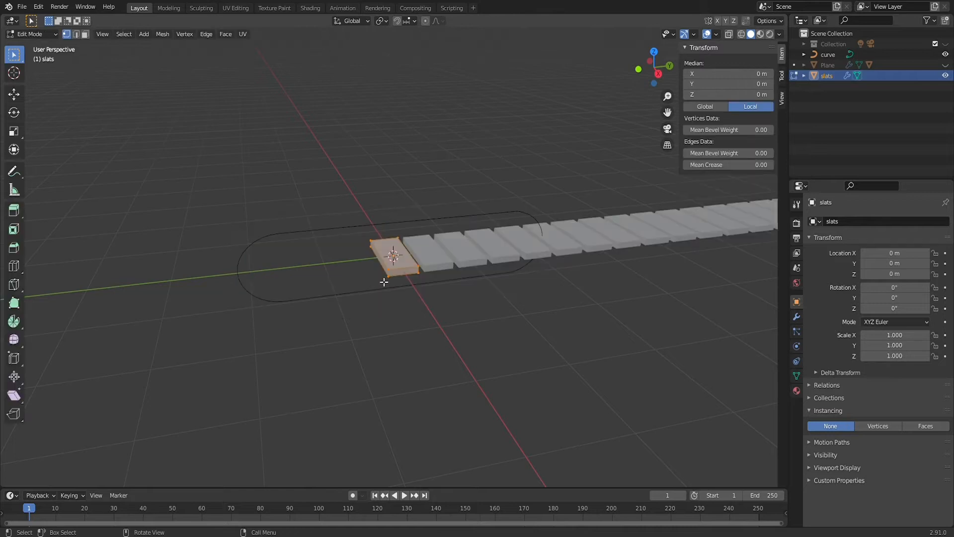
scroll(417, 259, "up", 5)
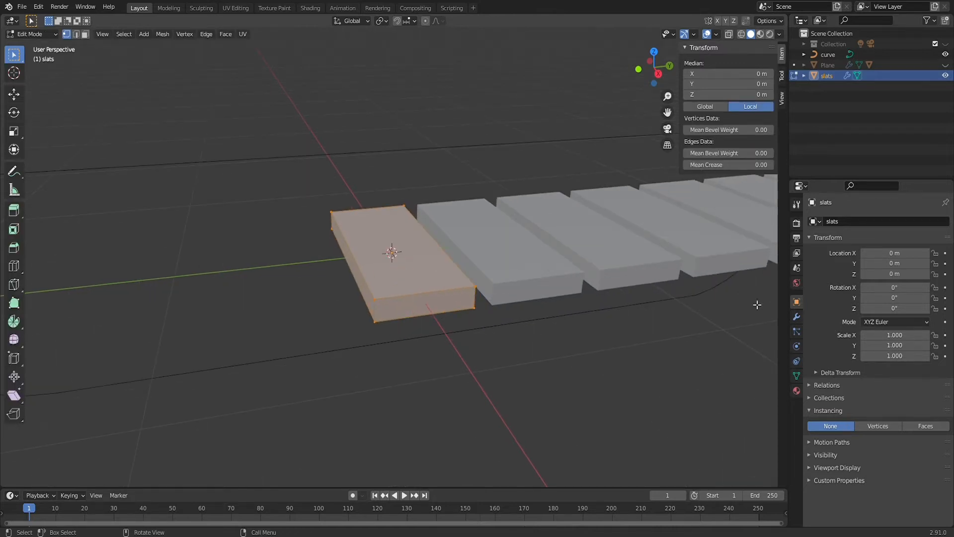
left_click(797, 316)
key("3")
left_click(428, 281)
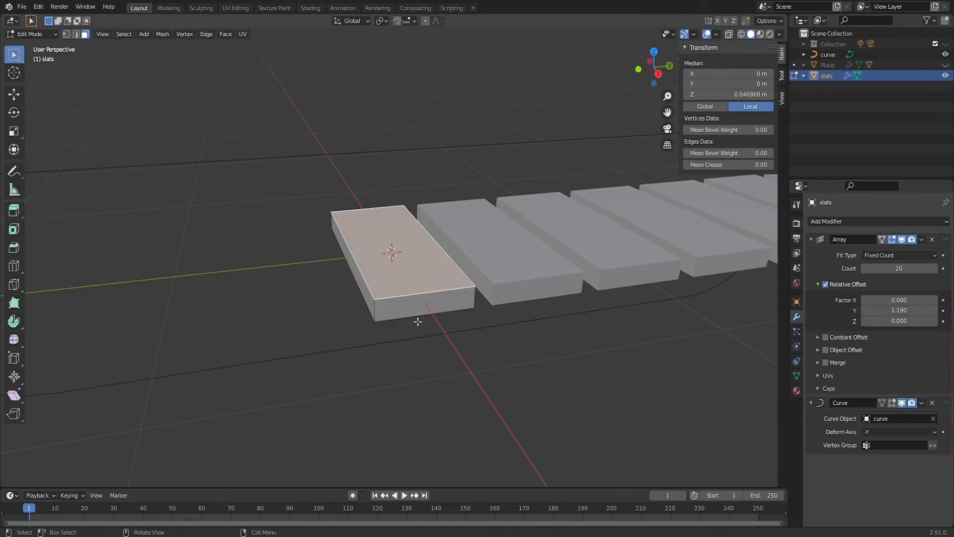
middle_click_drag(418, 322, 434, 209)
left_click(420, 142, "shift")
middle_click_drag(509, 58, 498, 173)
key("i")
left_click(494, 207)
middle_click_drag(494, 207, 434, 170)
key("s")
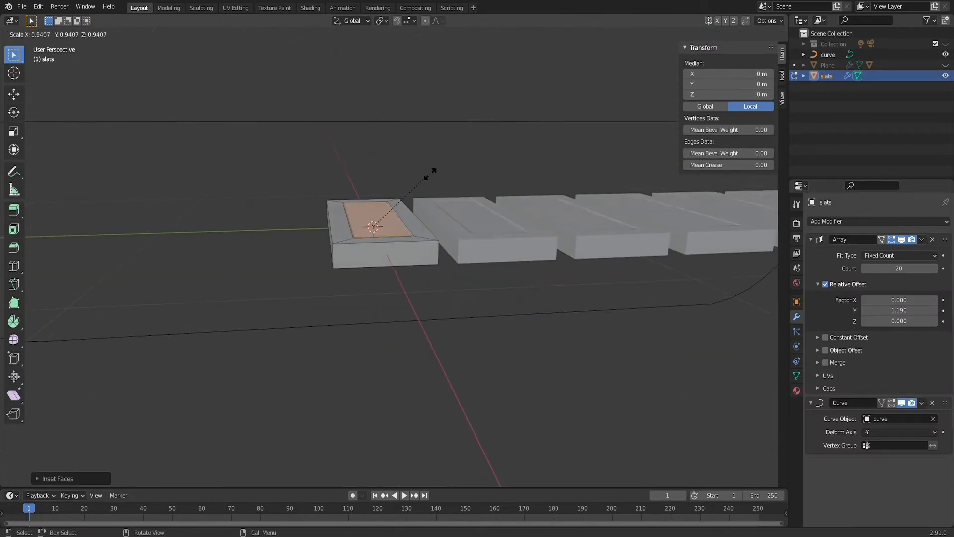
key("z")
left_click(379, 198)
Step: Inset the slab's two short end faces, scale them outward along X, adjust their height along Z, and return to Object Mode
left_click(390, 254)
middle_click_drag(390, 263, 562, 243)
key("i")
left_click(559, 246)
key("s")
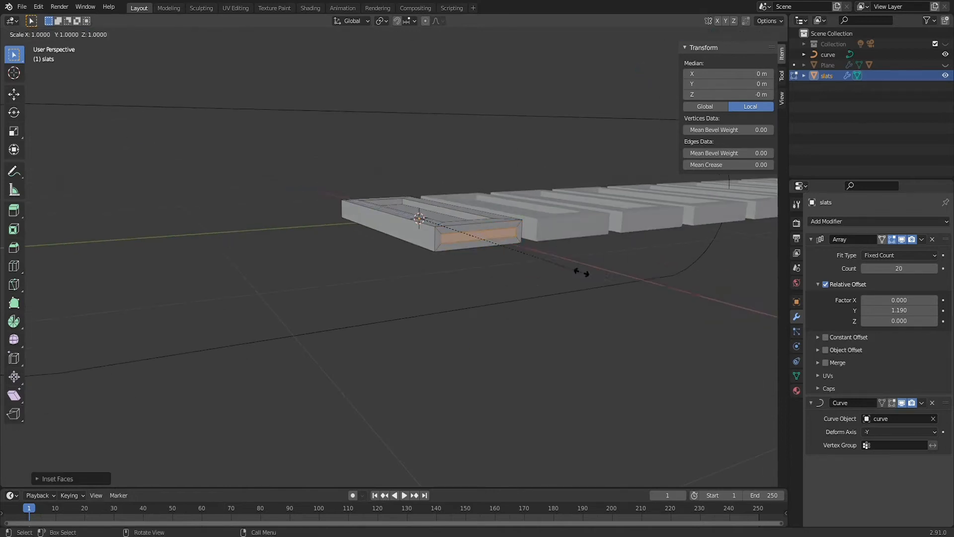
key("x")
left_click(607, 280)
key("s")
key("z")
left_click(522, 144)
key("Tab")
Step: Enlarge the timeline area below the viewport
middle_click_drag(480, 181, 412, 282)
scroll(472, 274, "down", 4)
left_click_drag(446, 488, 455, 406)
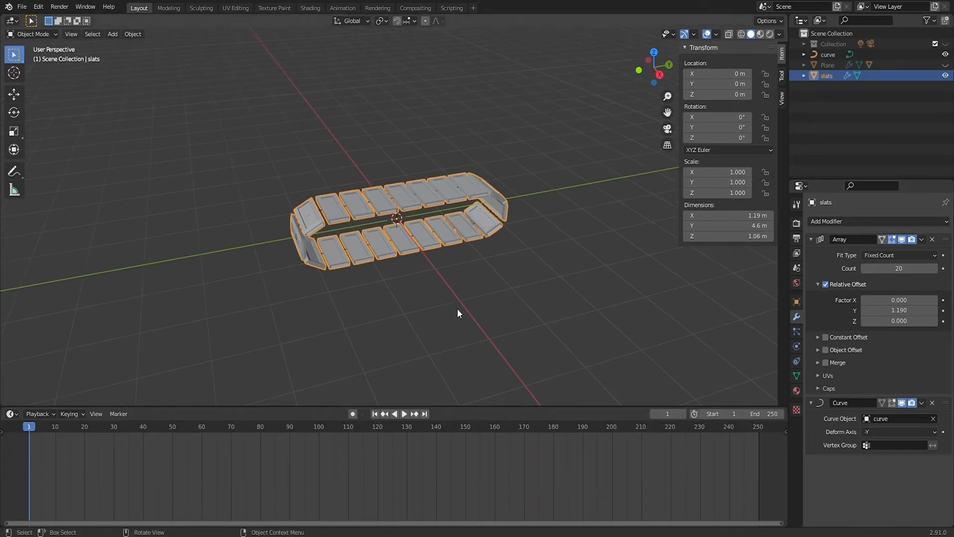
Step: Create a new collection in the Scene Collection and name it backup
left_click(843, 33)
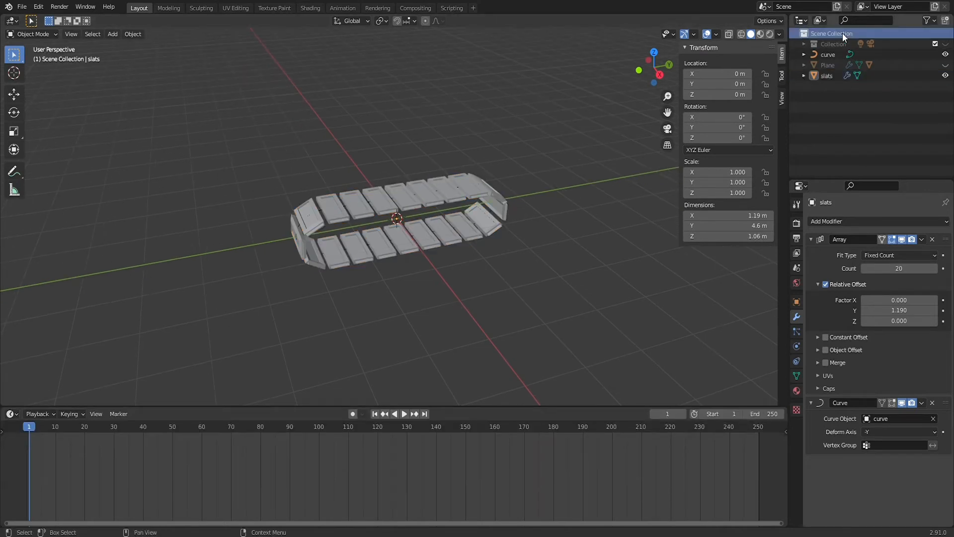
left_click(945, 20)
left_click(840, 56)
double_click(829, 55)
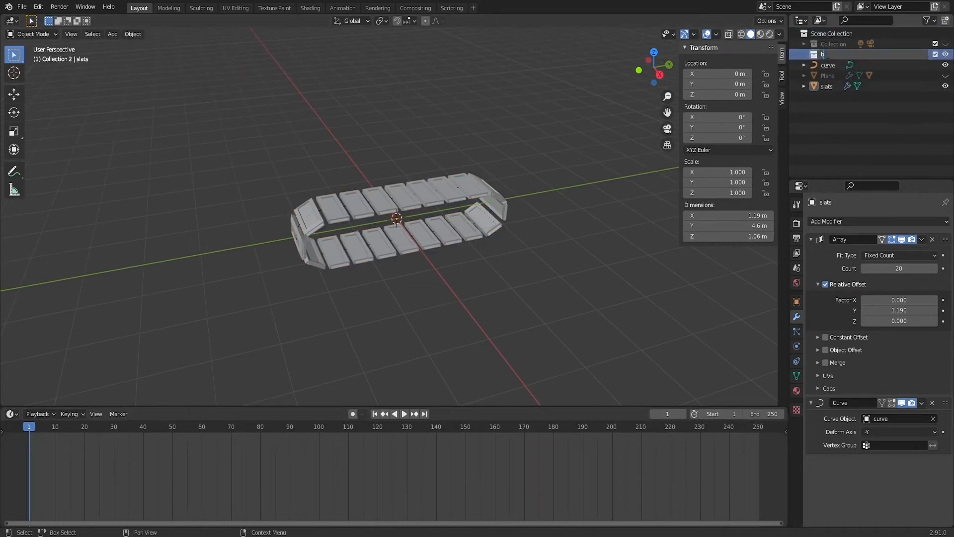
type("backup")
key("Return")
Step: Put a hidden duplicate of the slats object into the backup collection and exclude that collection from the view layer
left_click(825, 86)
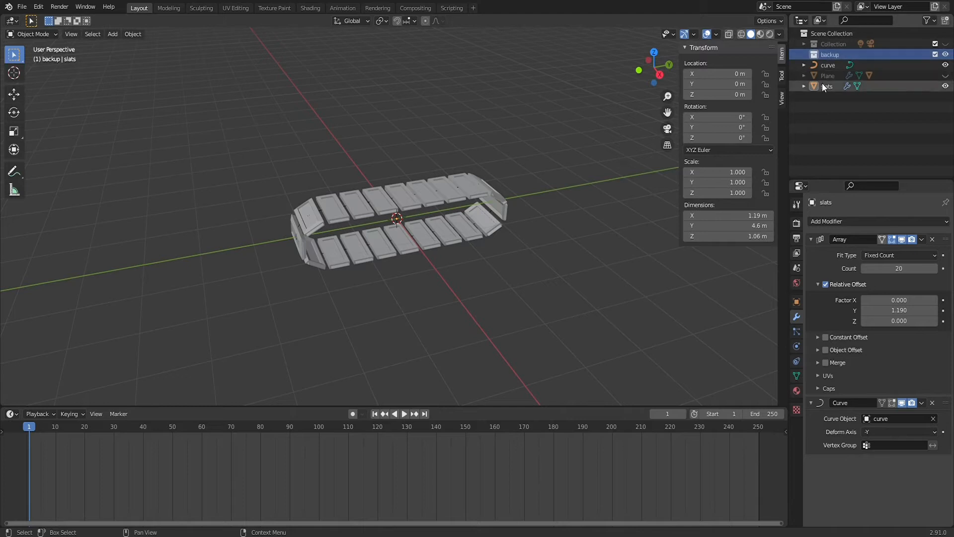
key("shift+d")
right_click(442, 188)
left_click_drag(819, 97, 826, 57)
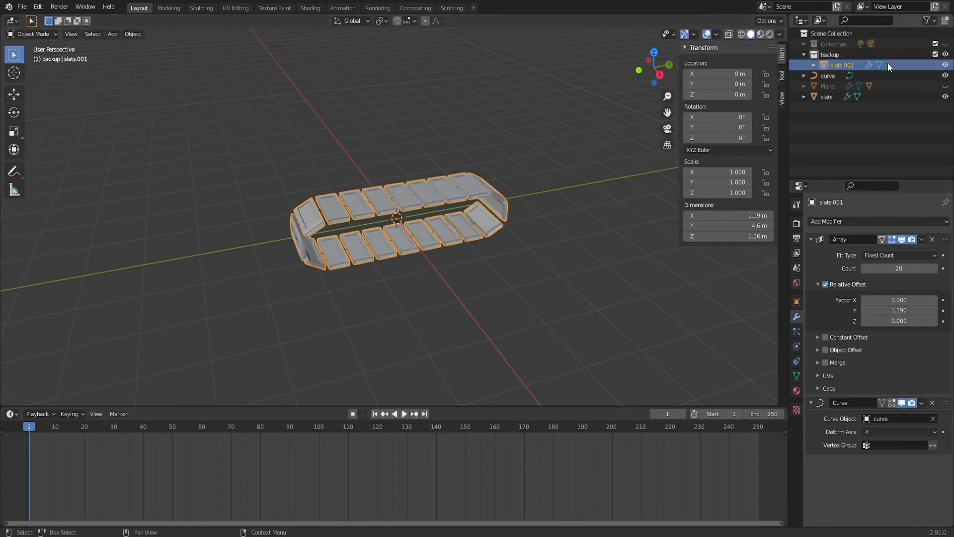
key("h")
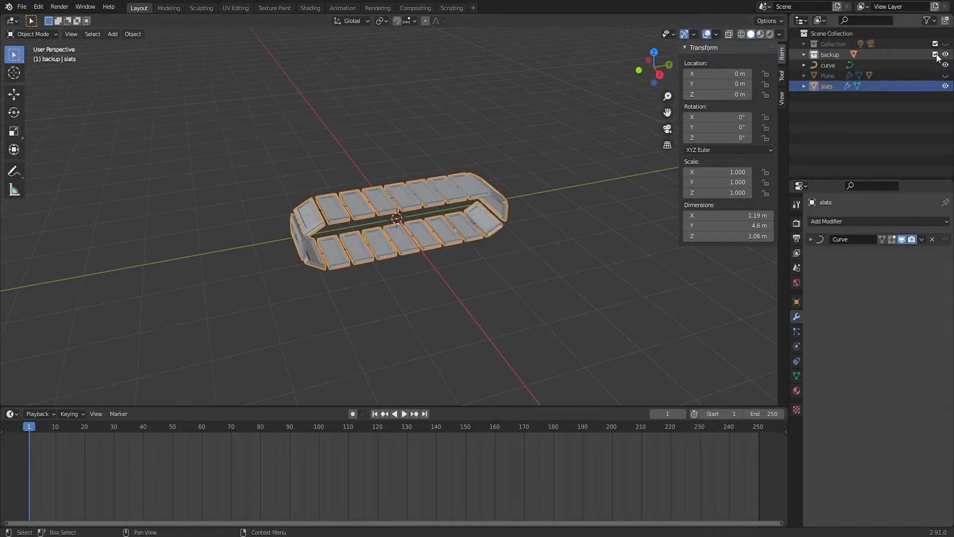
left_click(935, 54)
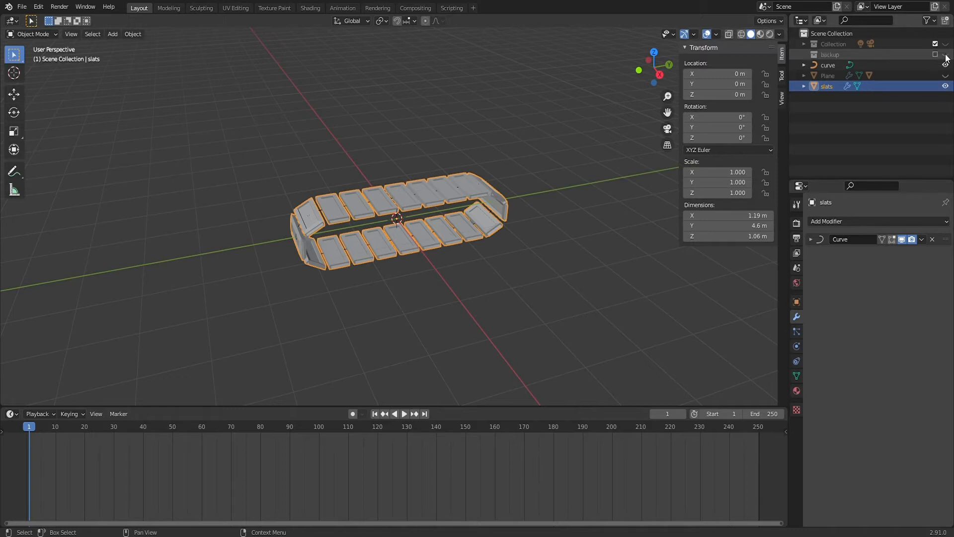
Step: Apply the Array modifier on the original slats object and collapse the settings of its Curve modifier
key("ctrl+z")
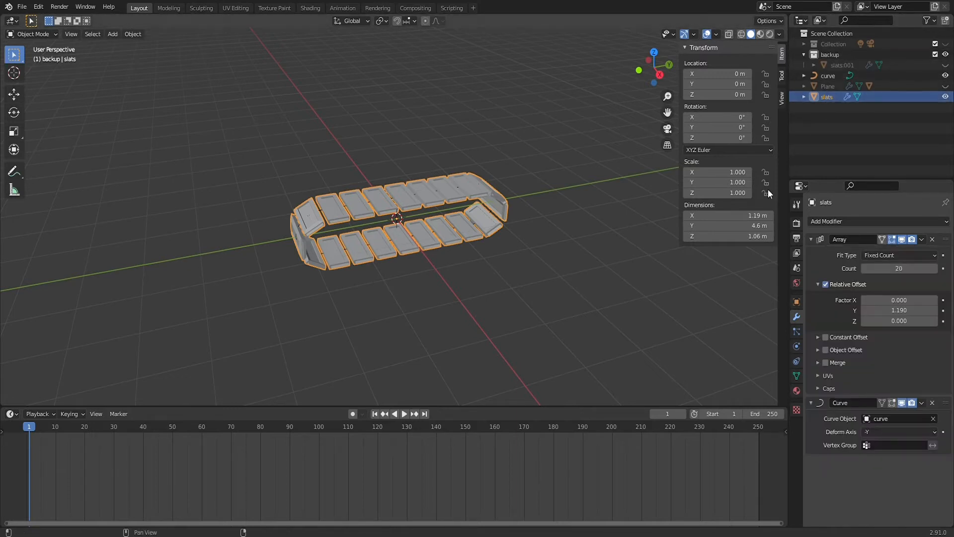
left_click(920, 239)
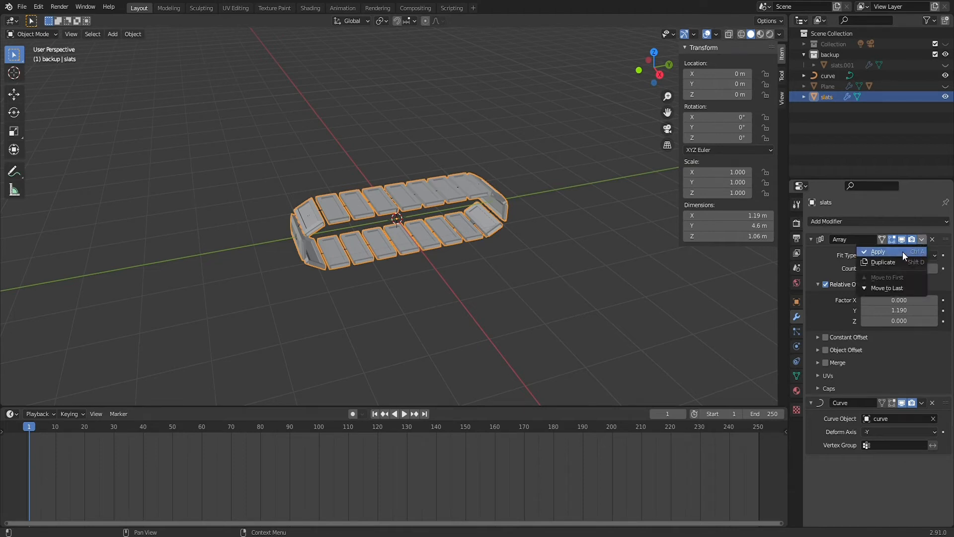
left_click(902, 251)
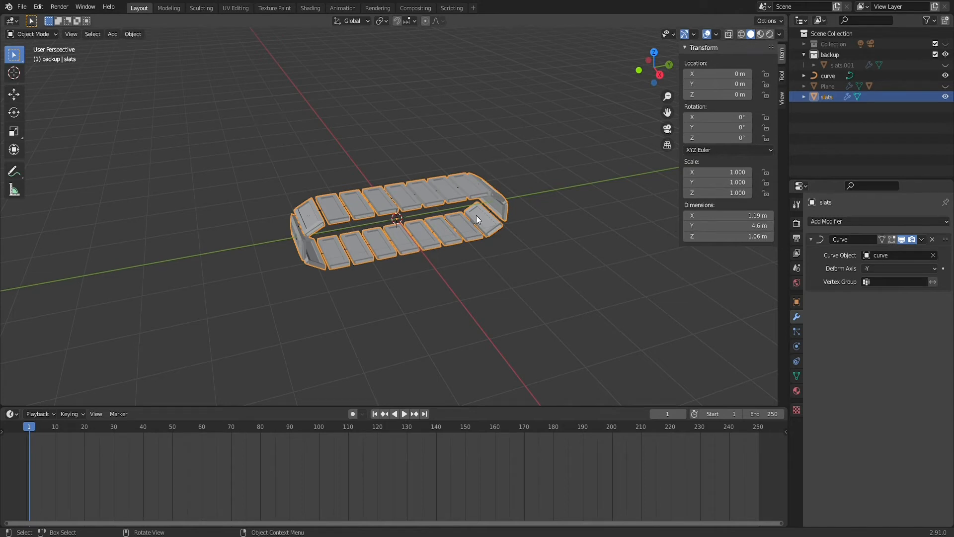
left_click(810, 239)
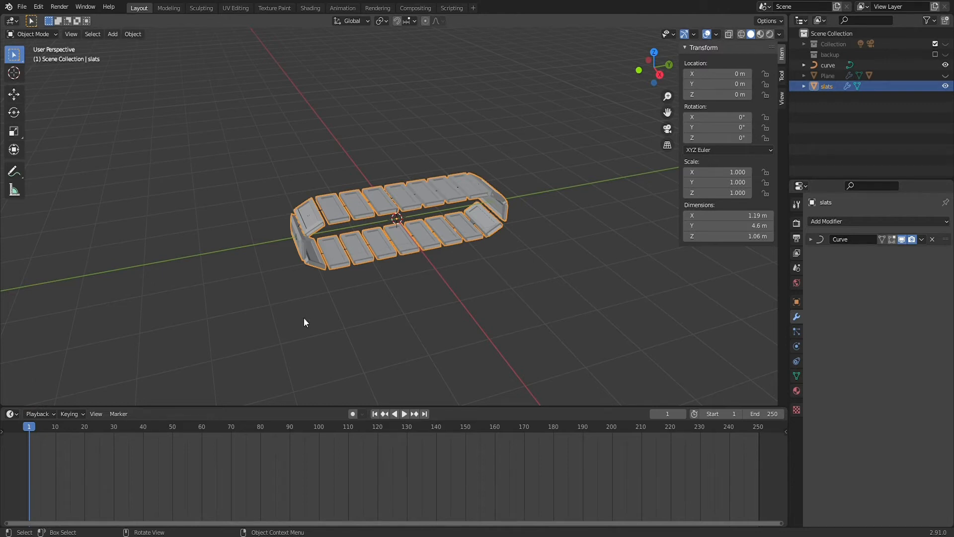
Step: Insert a Location keyframe for the slats at frame 1
key("i")
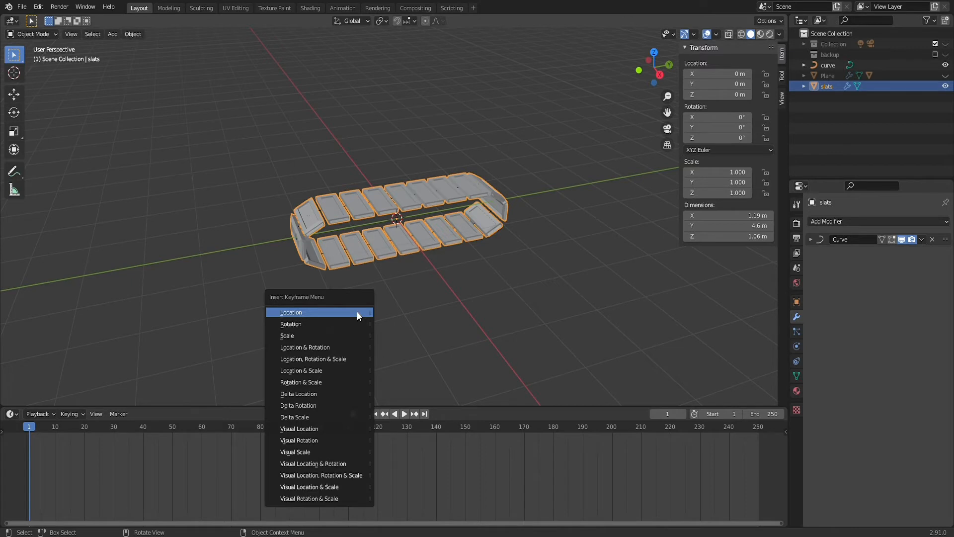
left_click(368, 312)
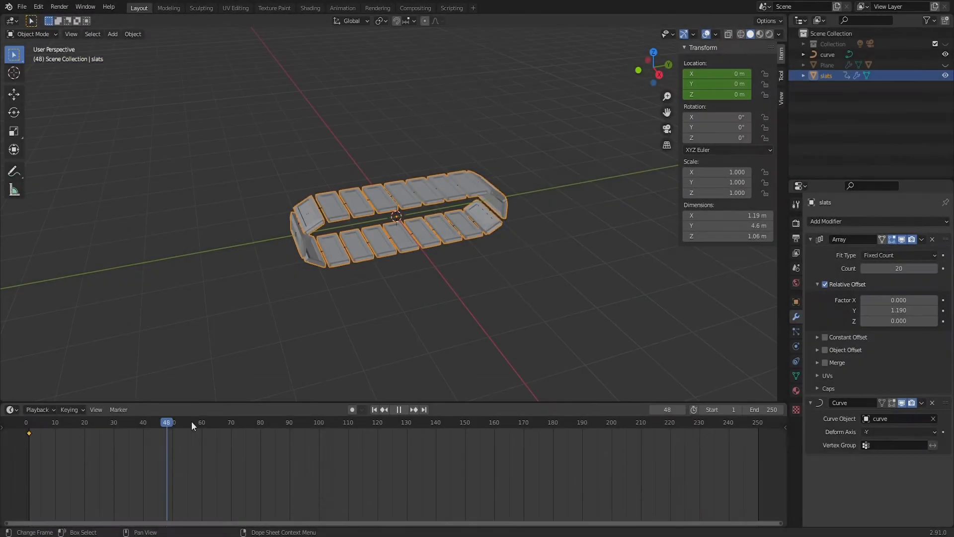
Step: Try animating the slats by setting their Y location to 5.9 m at frame 100 and inserting a Location keyframe
left_click_drag(192, 421, 321, 416)
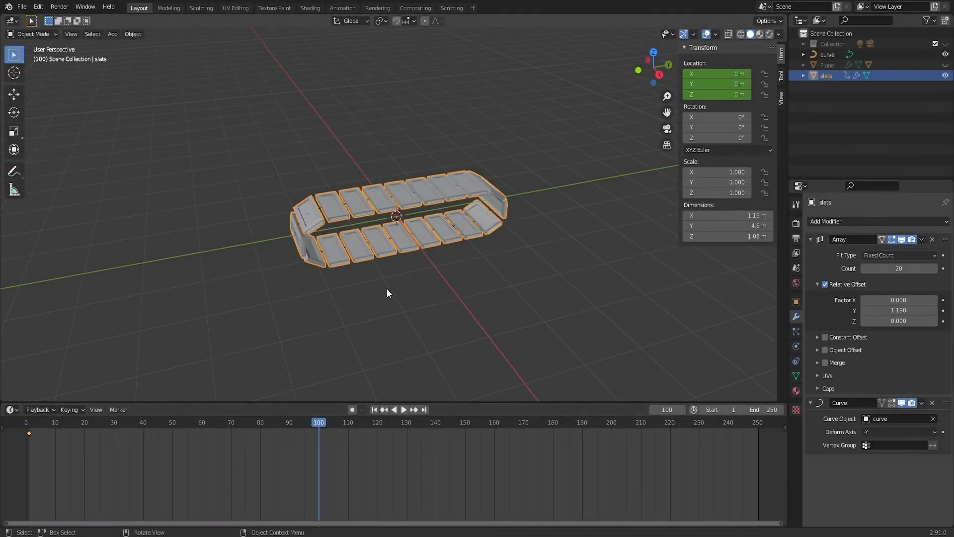
left_click_drag(715, 84, 766, 85)
key("i")
left_click(553, 188)
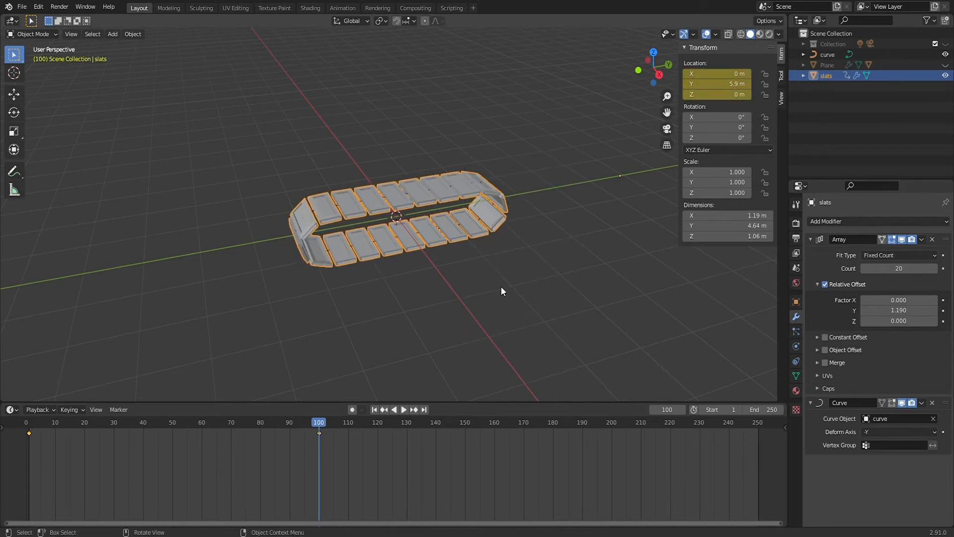
Step: Play the trial slat animation from the first frame and replay it with the end frame set to 100
left_click(374, 409)
left_click(404, 409)
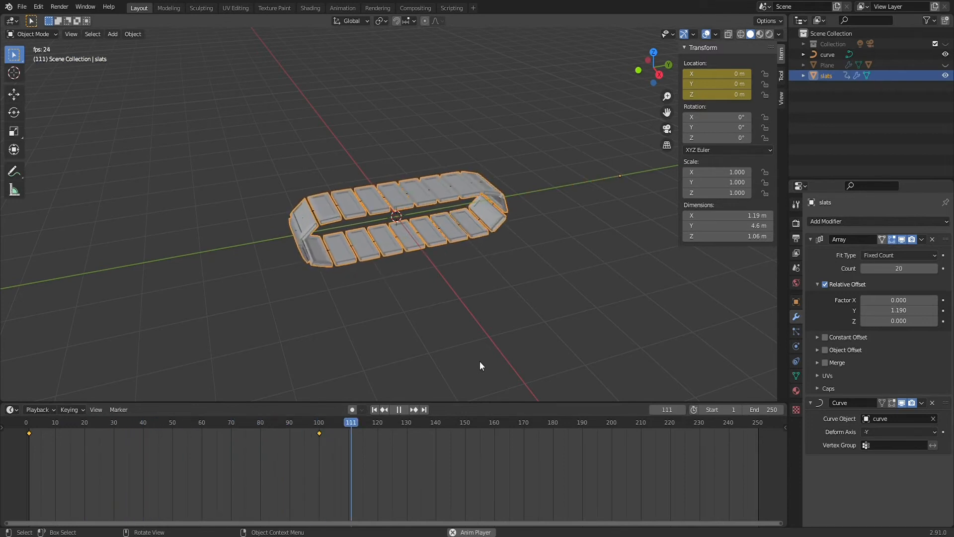
left_click(399, 410)
left_click(772, 410)
type("100")
key("Return")
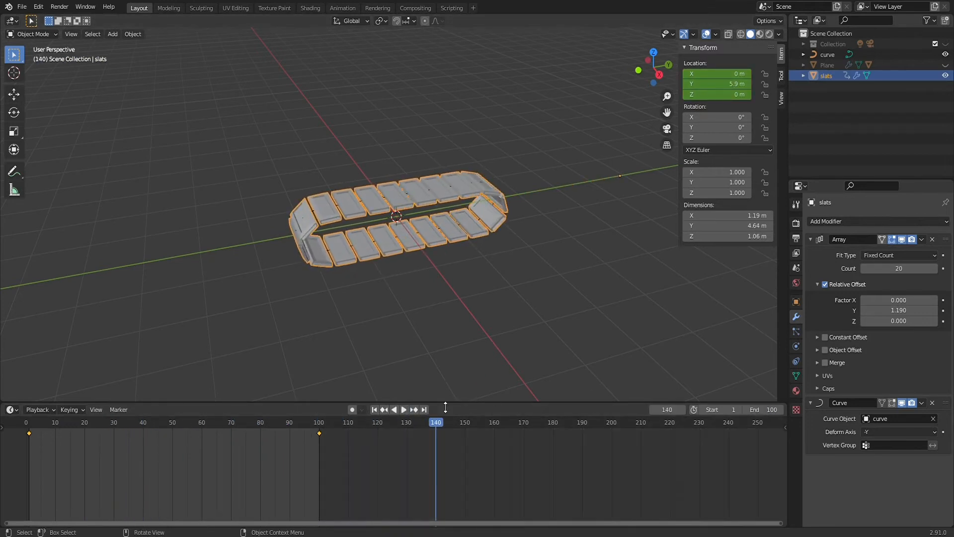
left_click(403, 409)
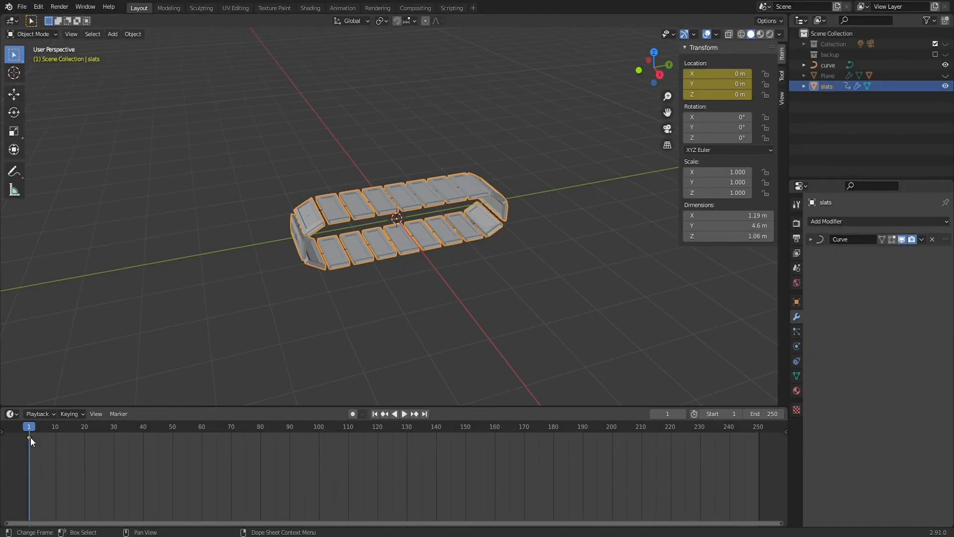
Step: Set the interpolation mode of the slats' keyframe at frame 1 to Linear
right_click(31, 437)
mouse_move(31, 438)
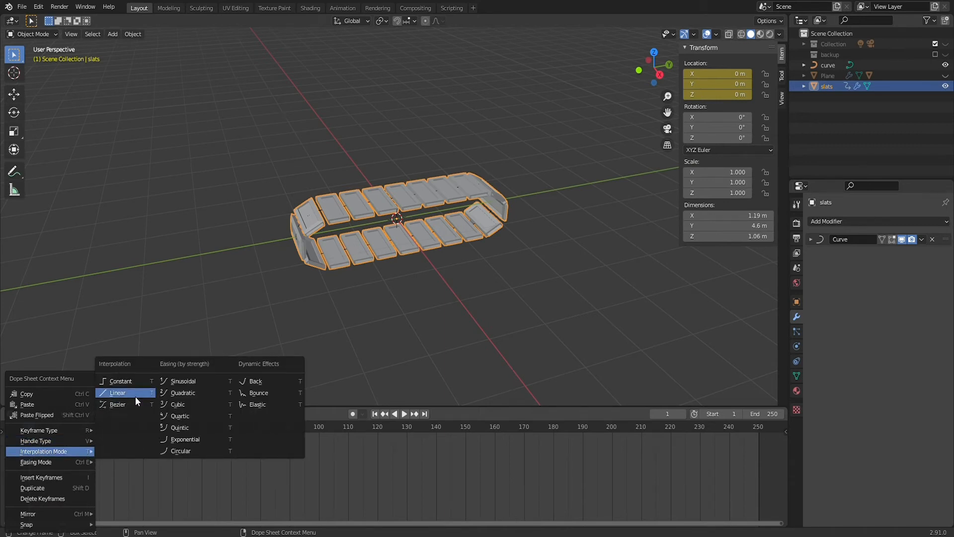
left_click(135, 396)
Step: At frame 100, set the slats' Y location to 10.57 m and insert a Location keyframe
key("space")
left_click_drag(70, 424, 290, 422)
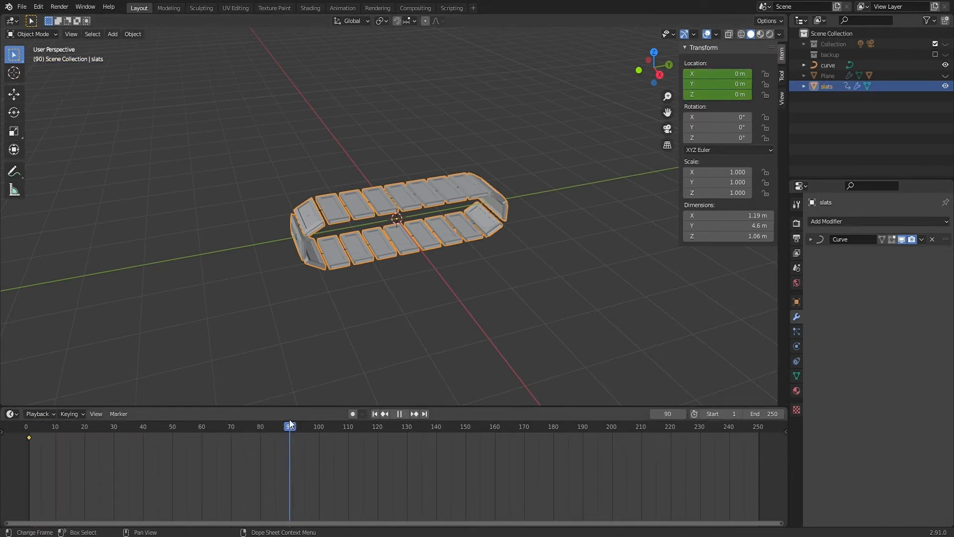
key("space")
left_click_drag(290, 425, 320, 426)
middle_click_drag(472, 308, 494, 251)
left_click_drag(720, 84, 791, 84)
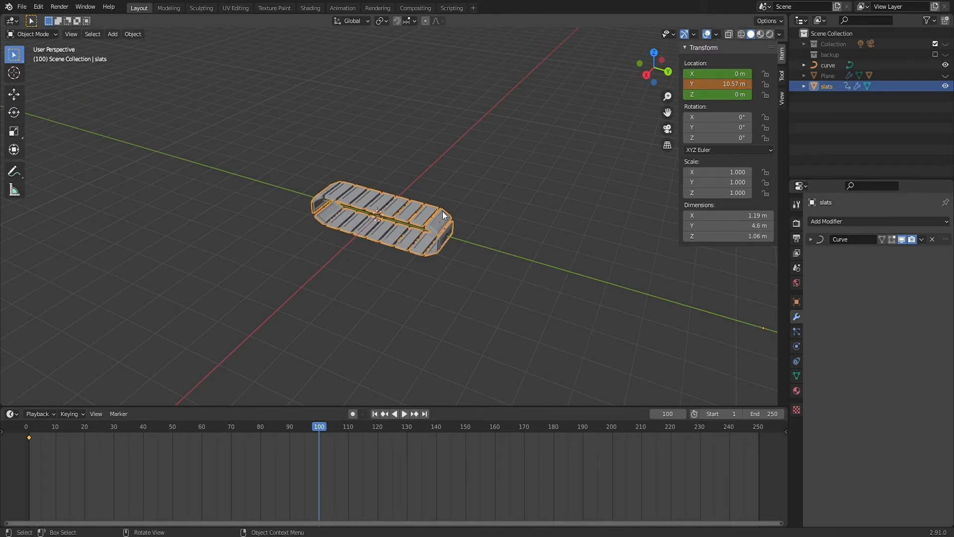
key("i")
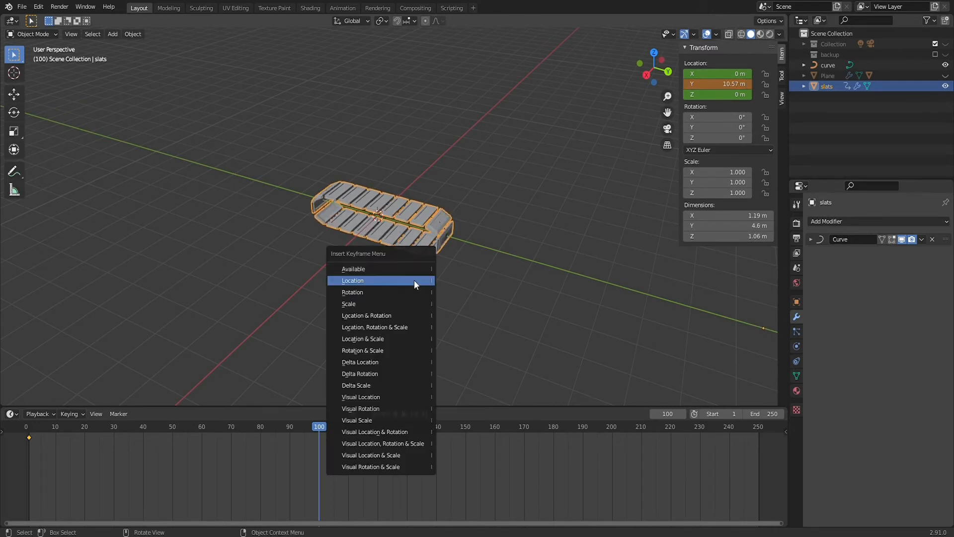
left_click(417, 283)
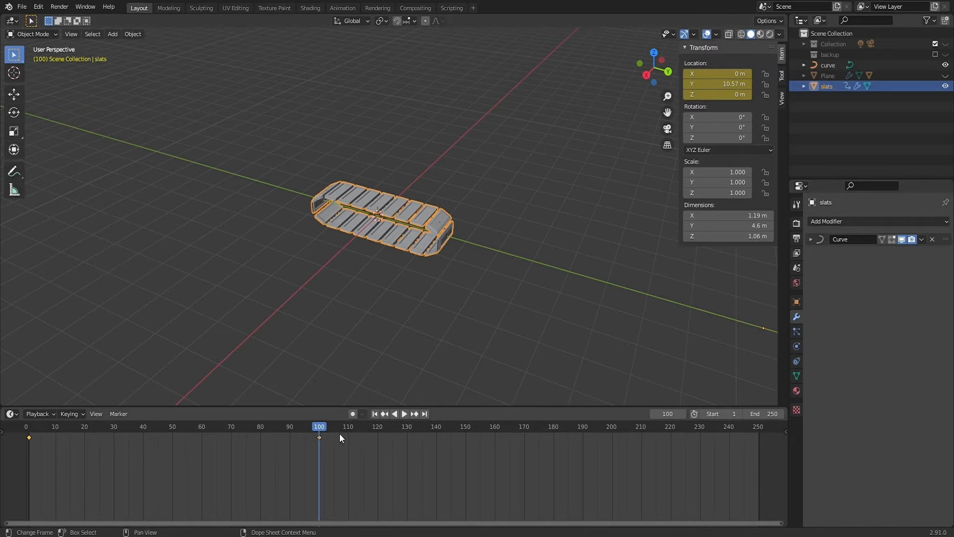
Step: Set the interpolation mode of the slats' keyframe at frame 100 to Linear
right_click(320, 439)
mouse_move(320, 438)
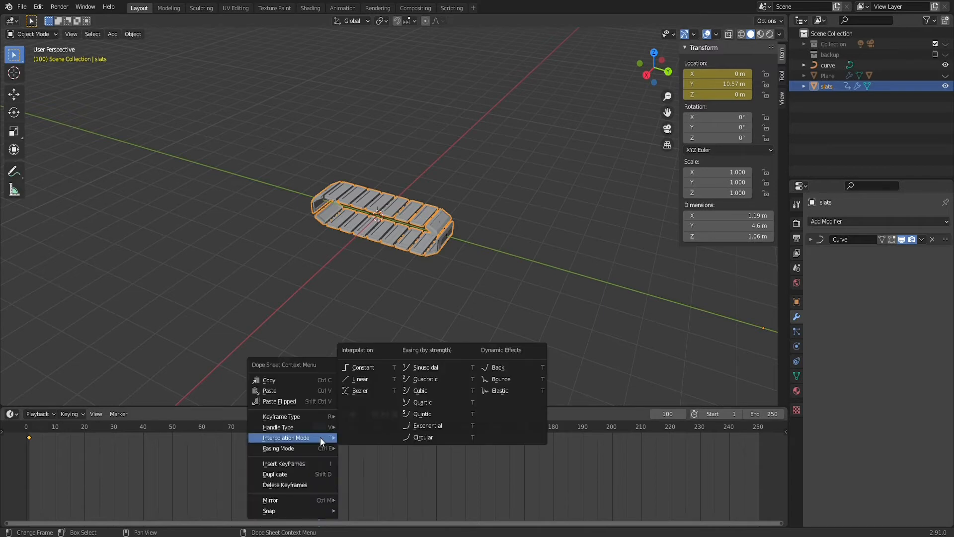
left_click(355, 380)
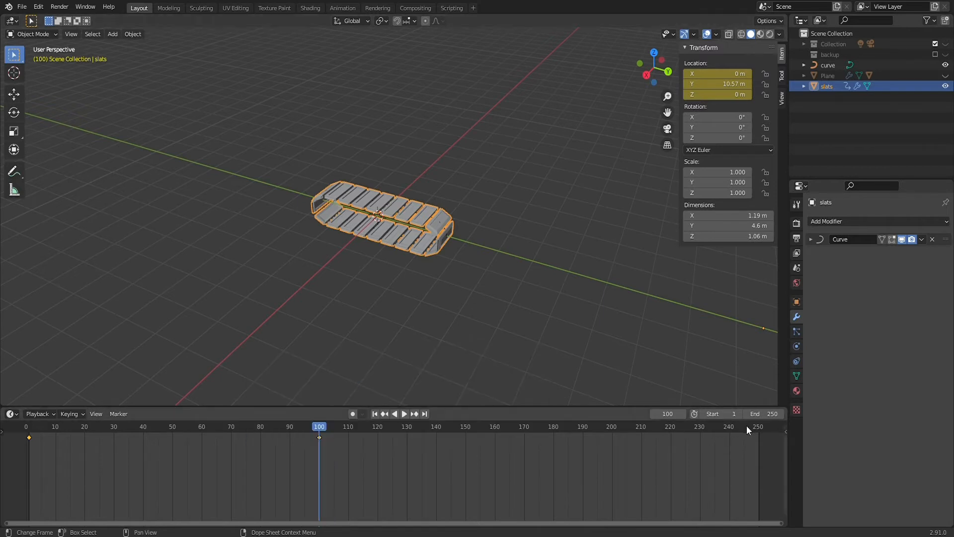
Step: Set the animation's end frame to 100 and preview the looping slats from the first frame
left_click(769, 419)
type("100")
key("Return")
left_click(377, 413)
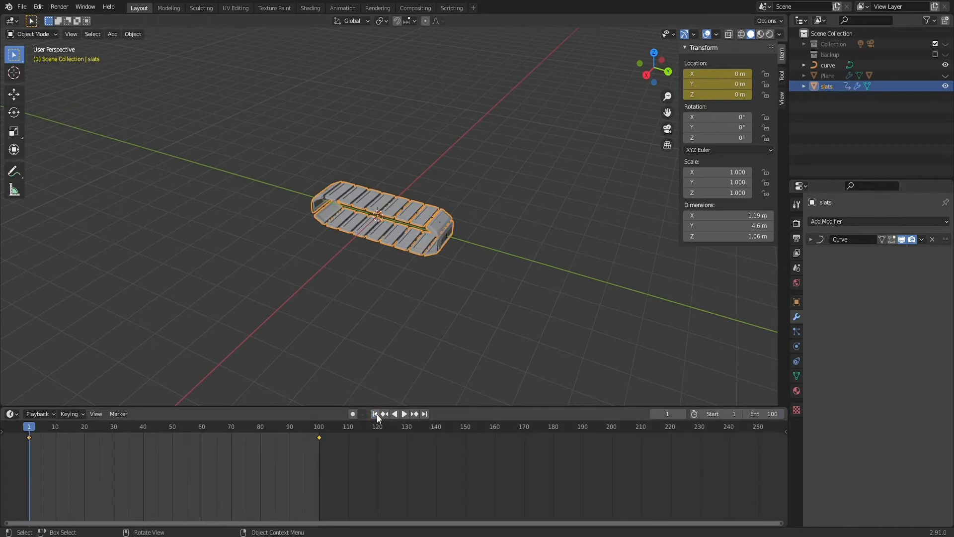
left_click(404, 414)
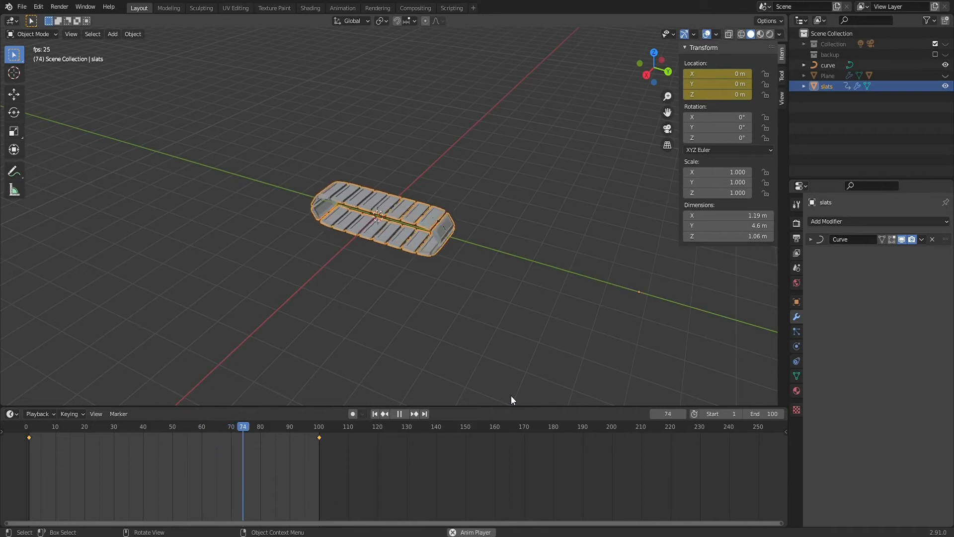
left_click(401, 414)
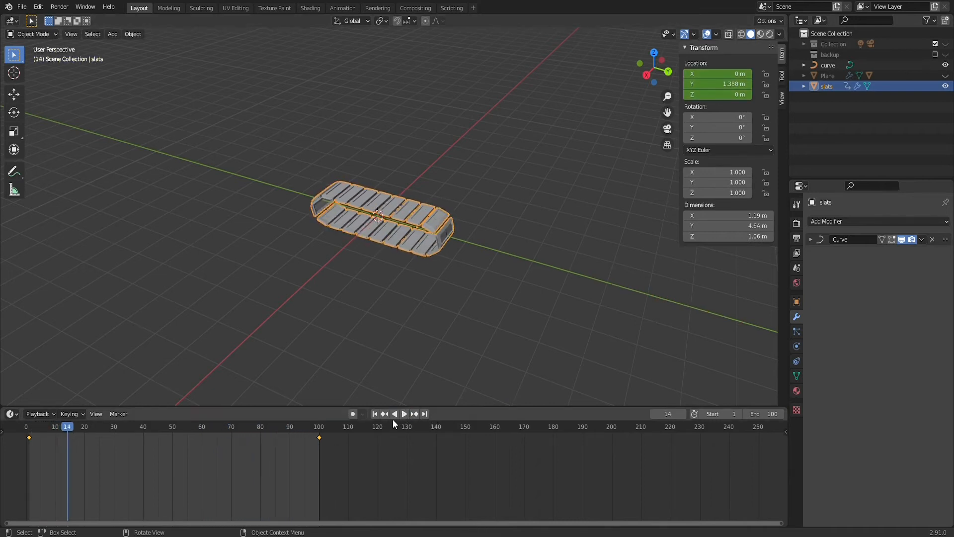
Step: Shrink the timeline area and deselect the slats
left_click_drag(367, 412, 367, 511)
left_click(444, 336)
middle_click_drag(442, 337, 468, 254)
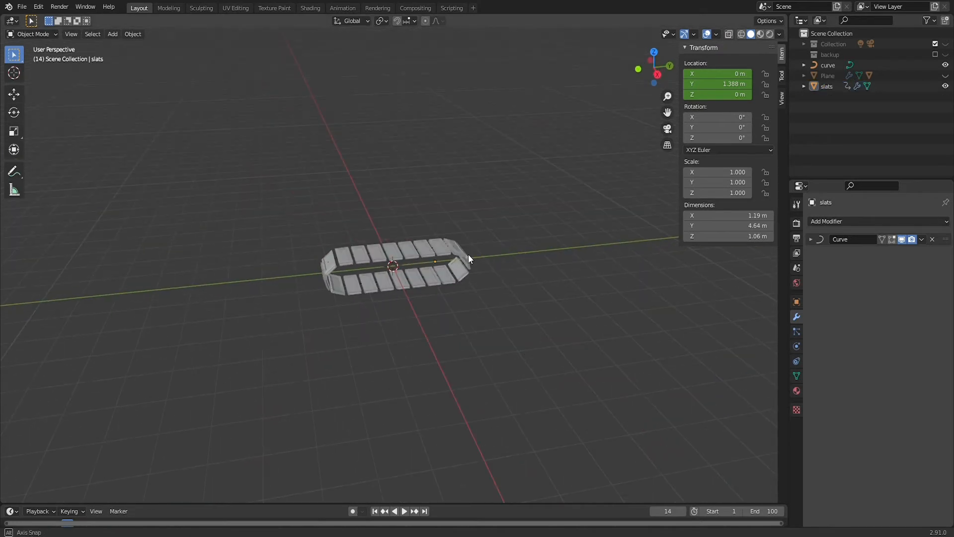
Step: Return to the first frame, add a cube scaled to about 0.337 m per side, and apply its scale
scroll(366, 420, "up", 5)
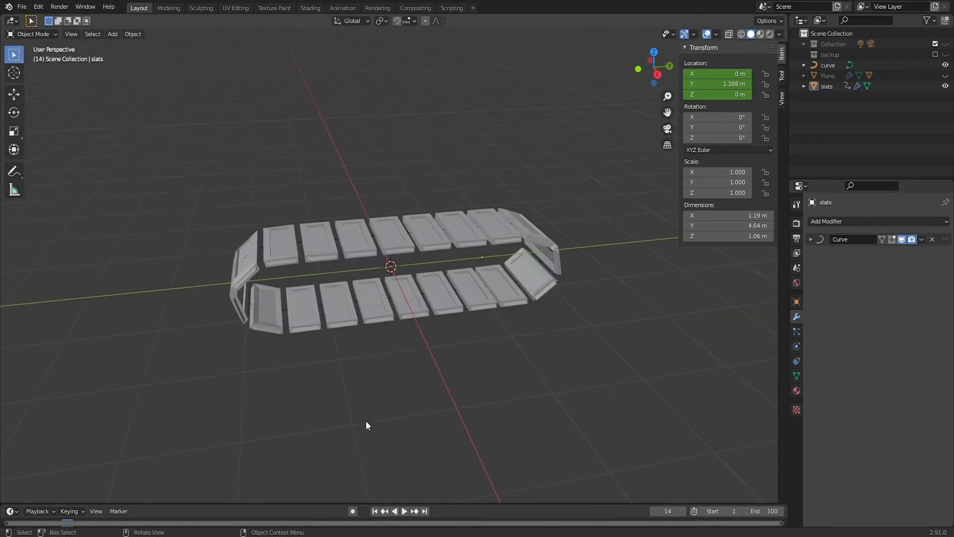
left_click(375, 512)
key("shift+a")
left_click(420, 279)
key("s")
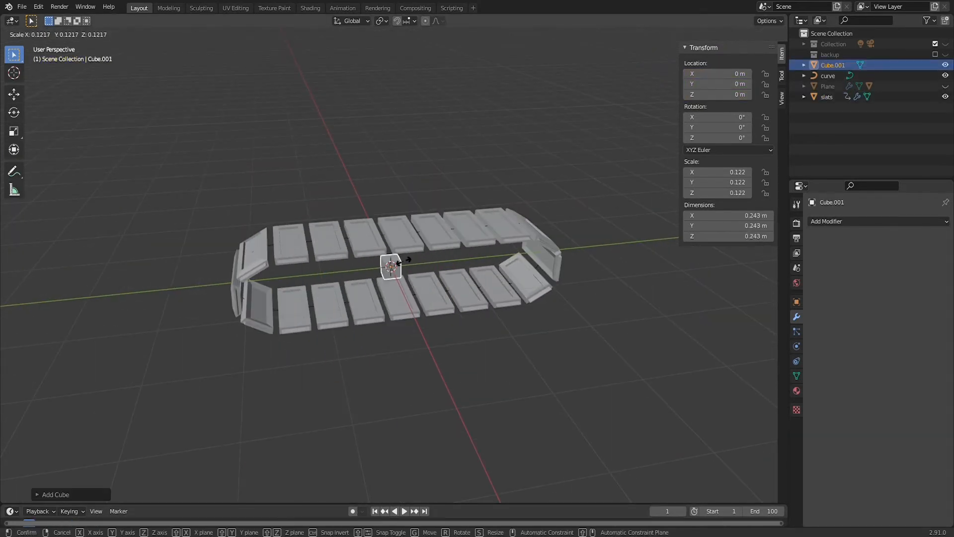
left_click(416, 261)
key("ctrl+a")
left_click(415, 258)
Step: Raise the cube along Z to about 2.53 m above the slats and rename it box
key("g")
key("z")
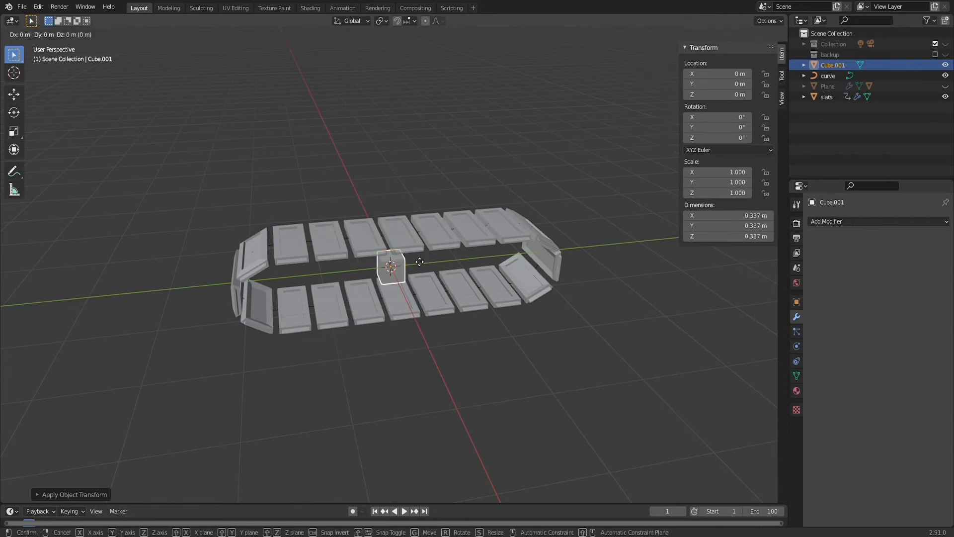
left_click(435, 62)
double_click(832, 65)
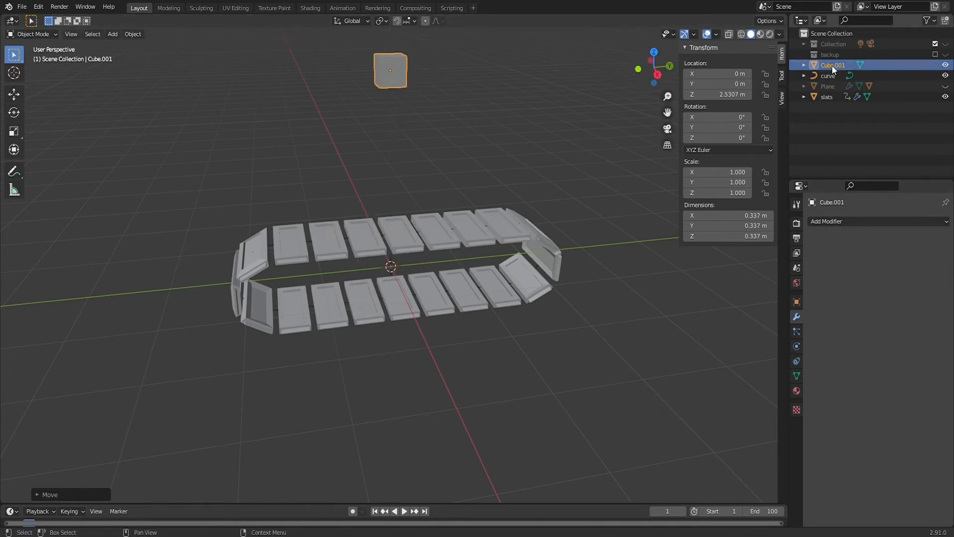
type("box")
key("Return")
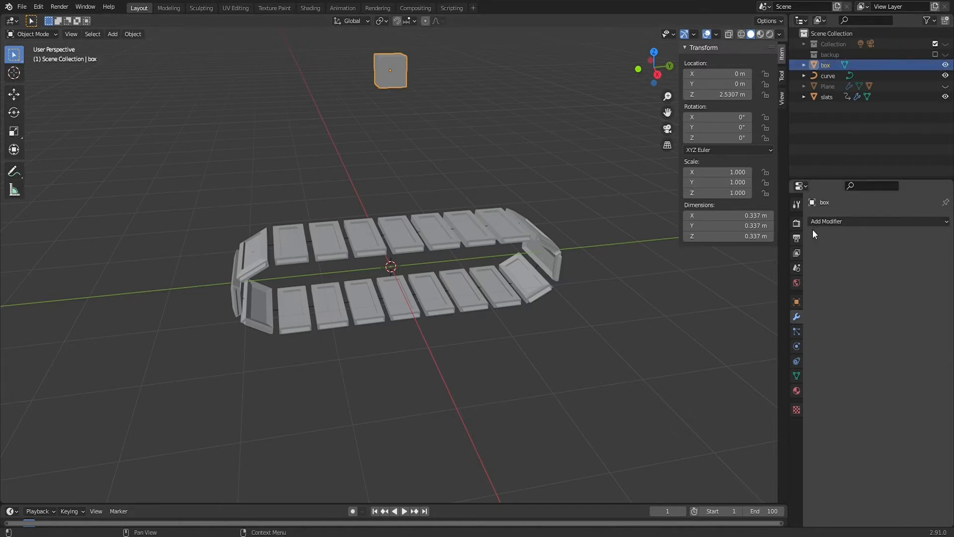
Step: Give the box rigid body physics with a Box collision shape
left_click(796, 347)
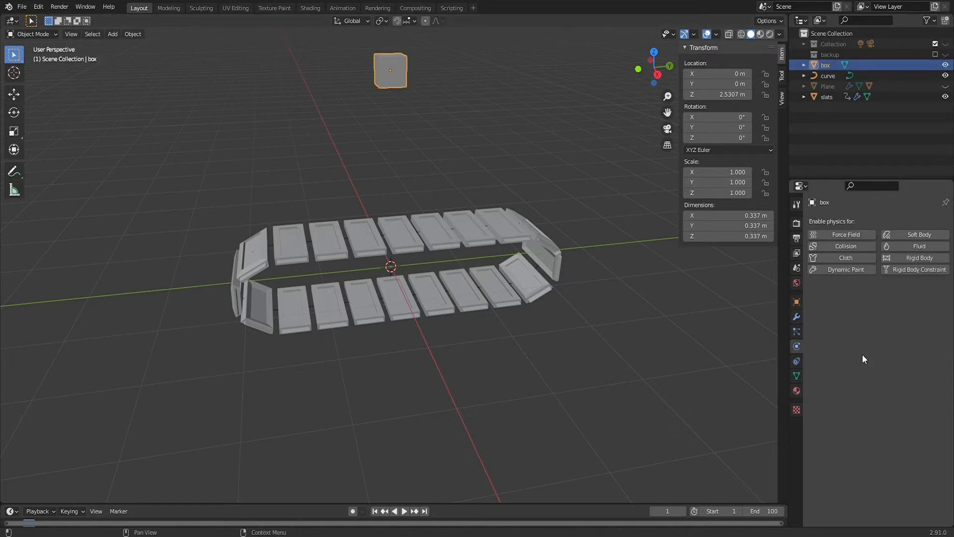
left_click(891, 257)
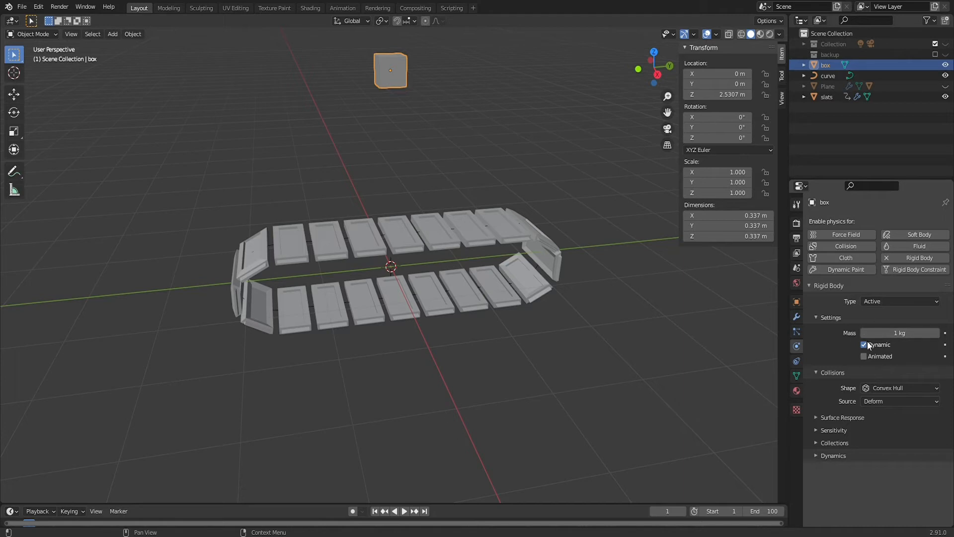
left_click(871, 388)
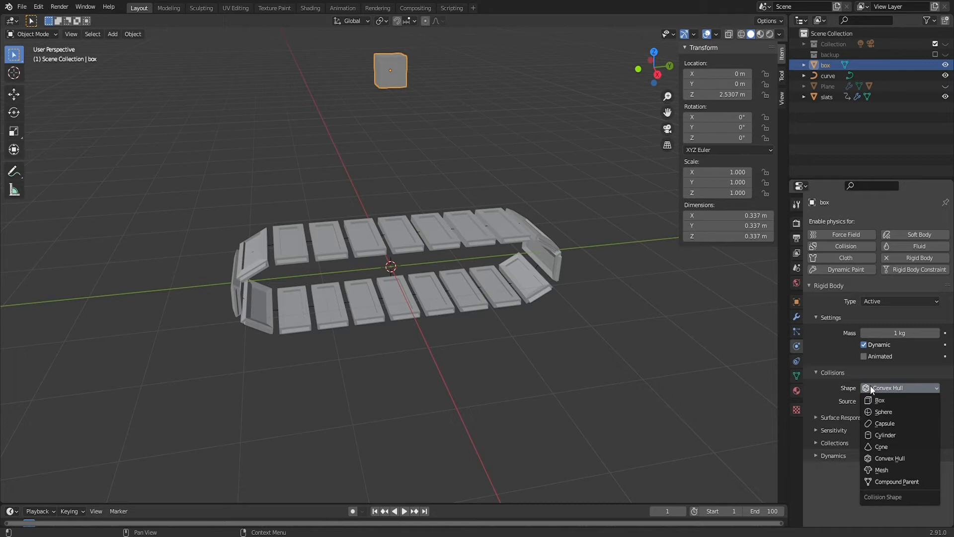
left_click(878, 400)
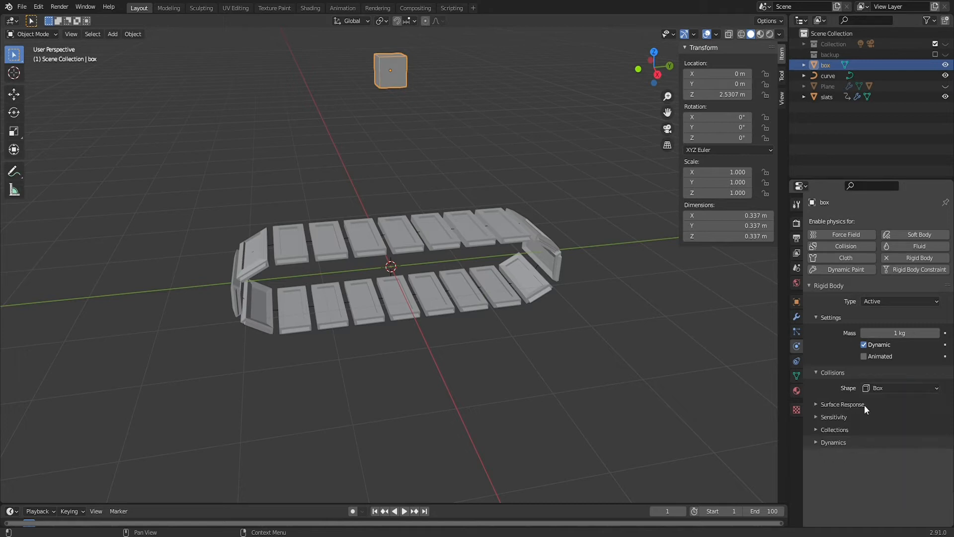
Step: Enable the box's collision margin and set its friction to 0.146 and bounciness to 0.106
left_click(816, 417)
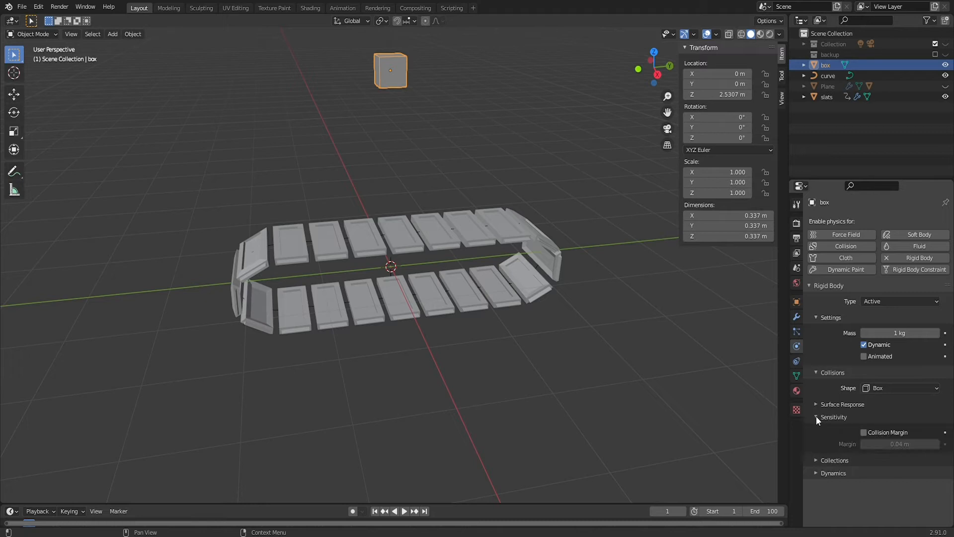
left_click(864, 432)
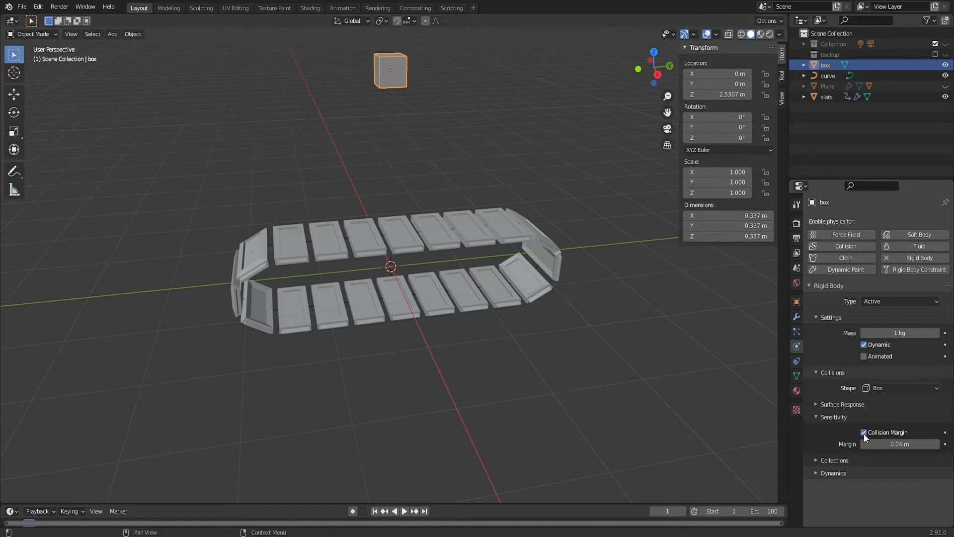
left_click(816, 404)
left_click_drag(863, 431, 872, 419)
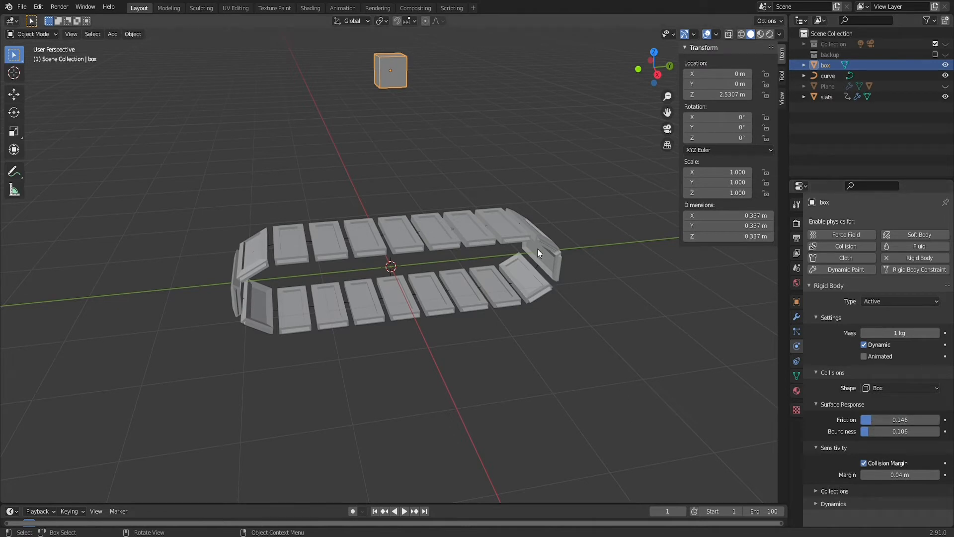
Step: Make the slats a Passive rigid body with a Mesh collision shape
left_click(509, 227)
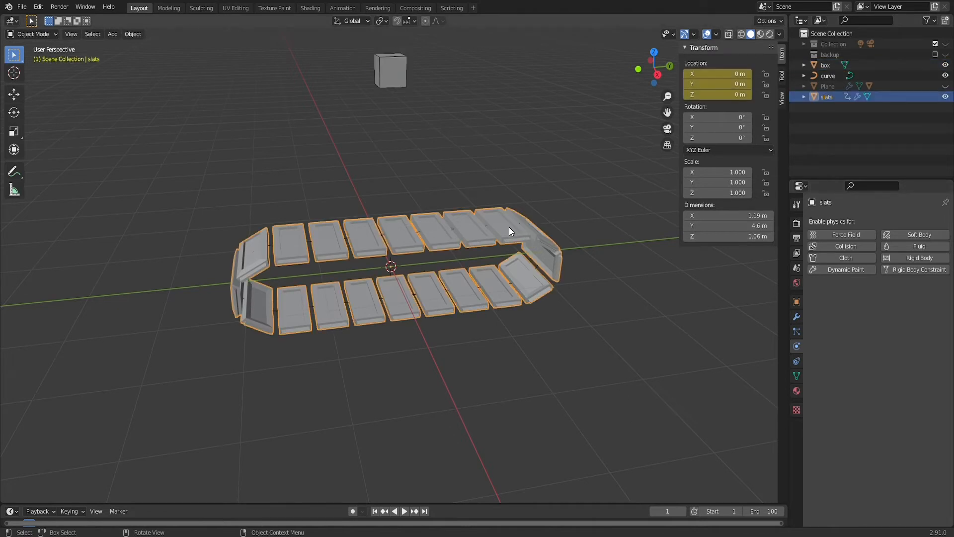
left_click(897, 258)
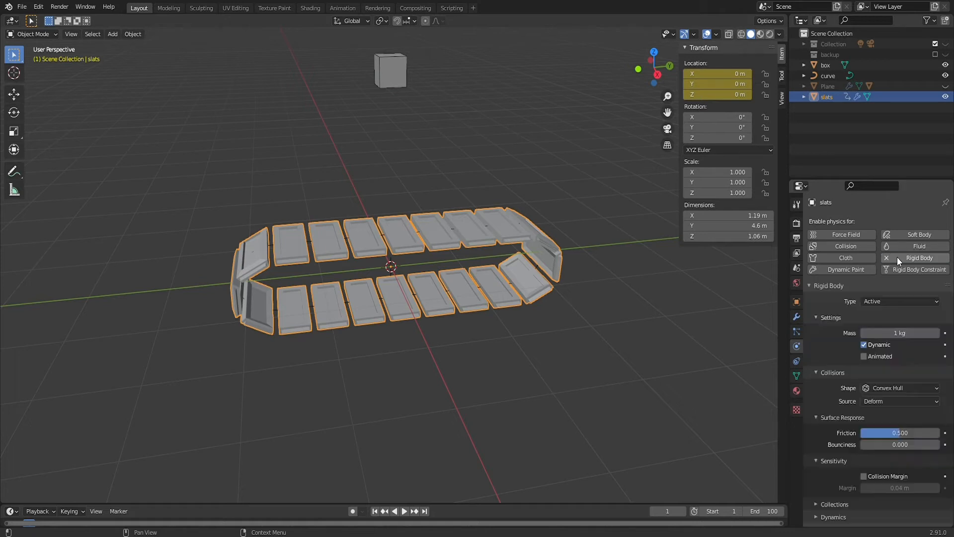
left_click(890, 300)
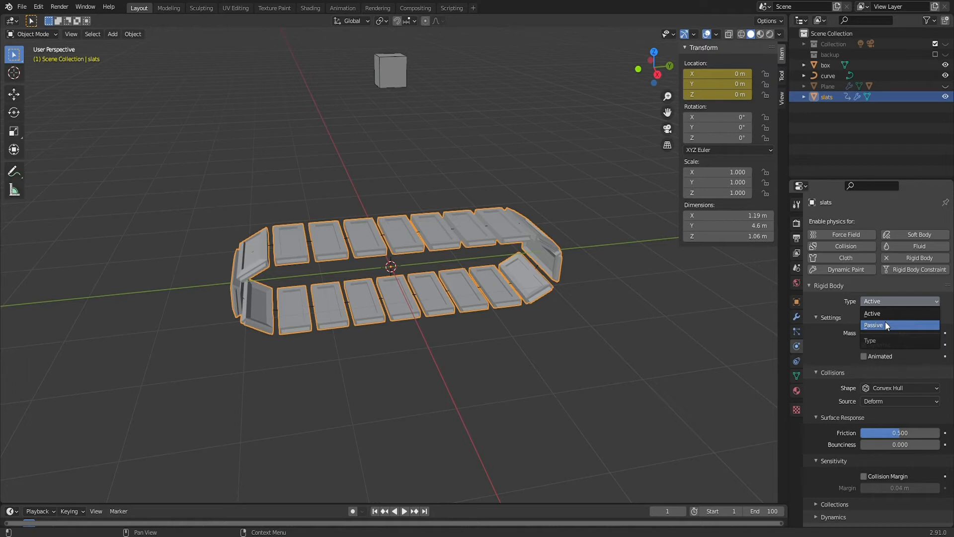
left_click(885, 323)
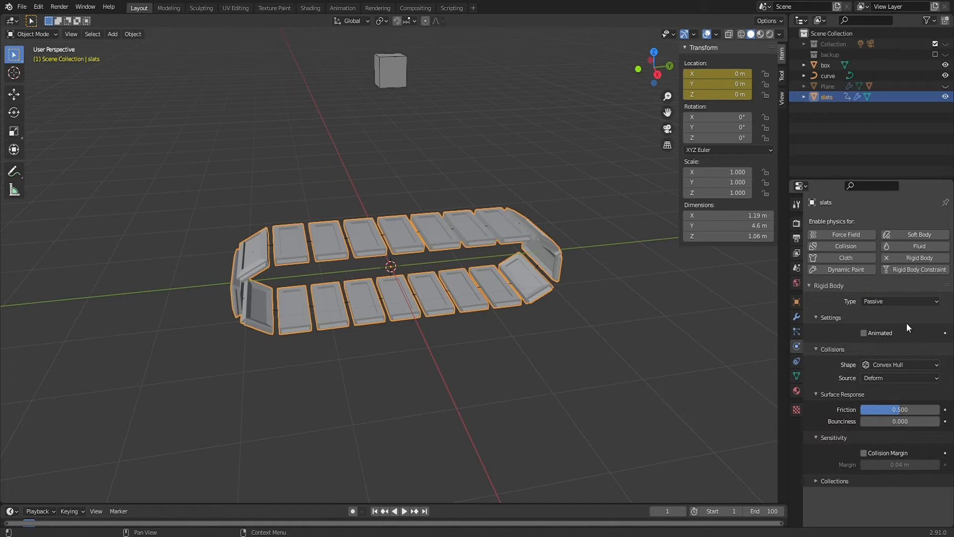
left_click(892, 362)
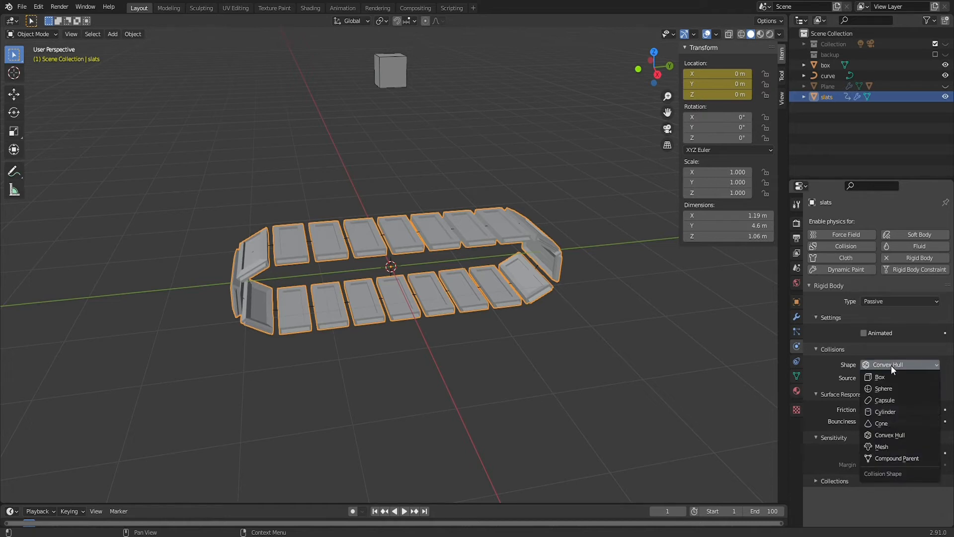
left_click(885, 446)
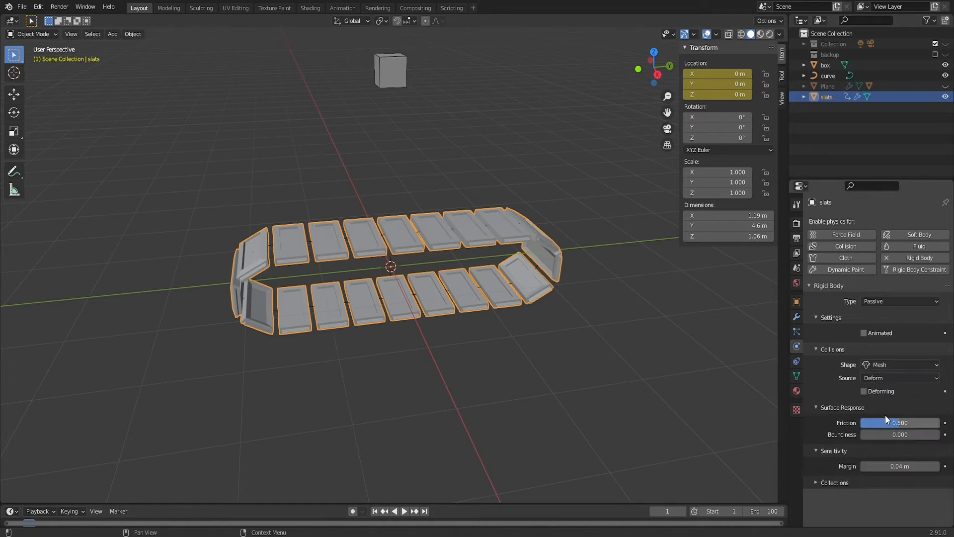
Step: Enable Animated and Deforming for the slats' rigid body with friction 0.121 and bounciness 0.168, and preview the simulation
left_click(884, 332)
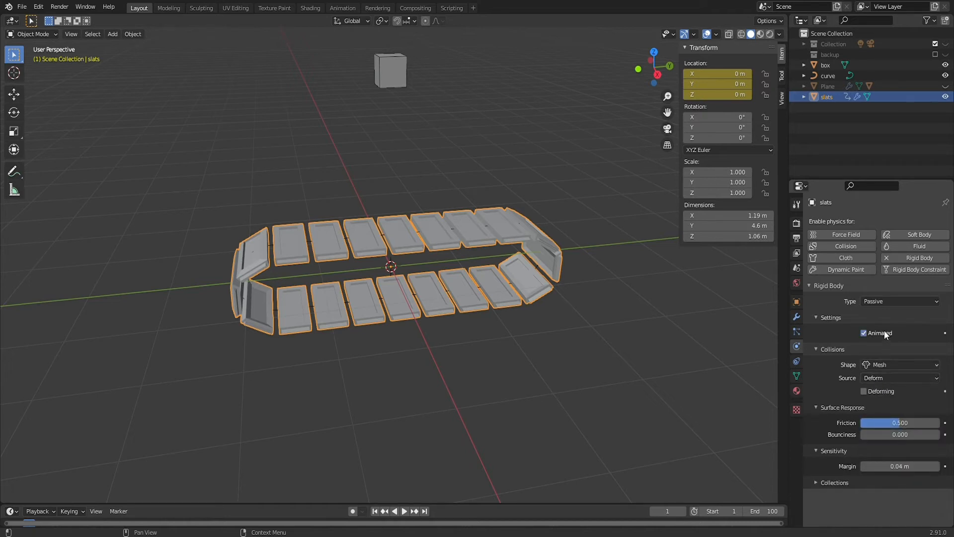
left_click(885, 389)
mouse_move(878, 433)
left_mouse_down()
mouse_move(871, 423)
mouse_move(873, 434)
left_mouse_up()
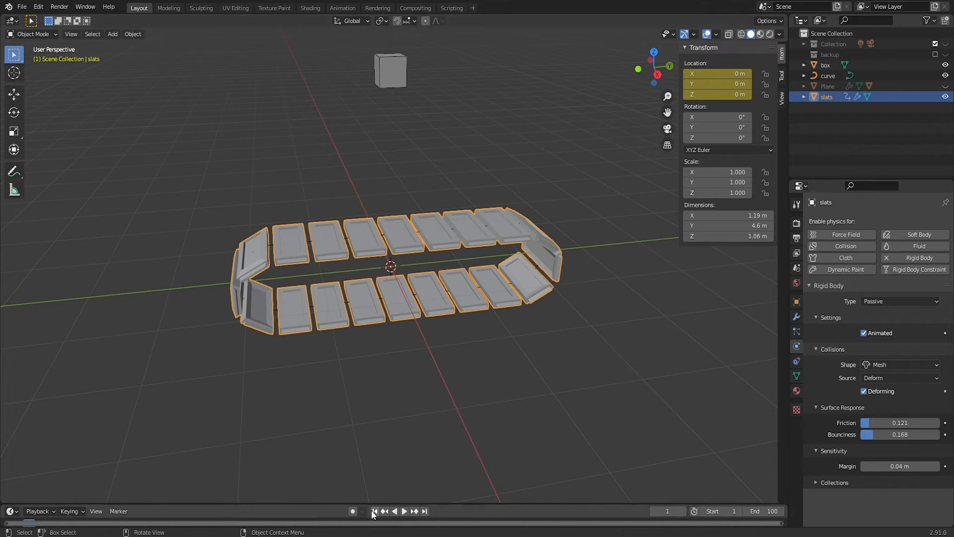
left_click(405, 512)
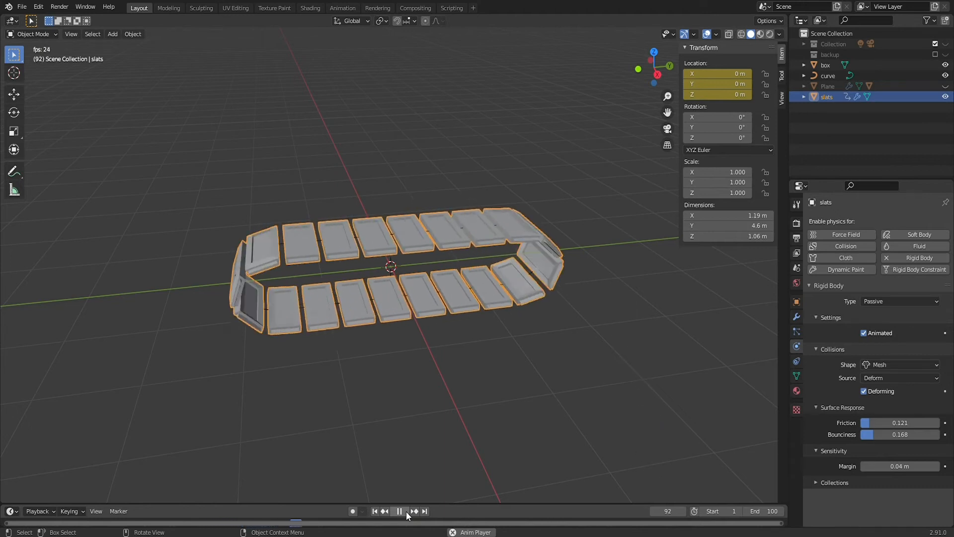
key("Escape")
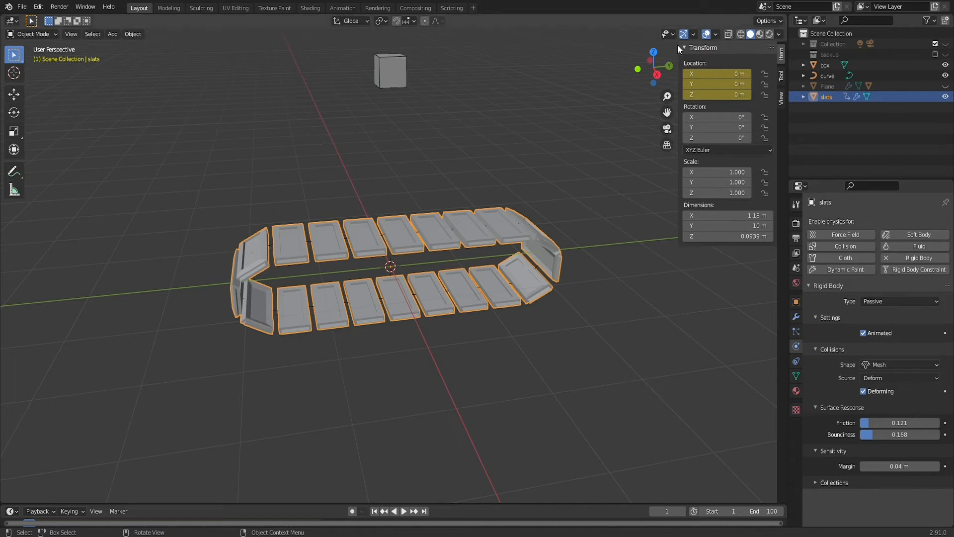
Step: Duplicate the box in place, hide the original, and scale the copy down
left_click(385, 79)
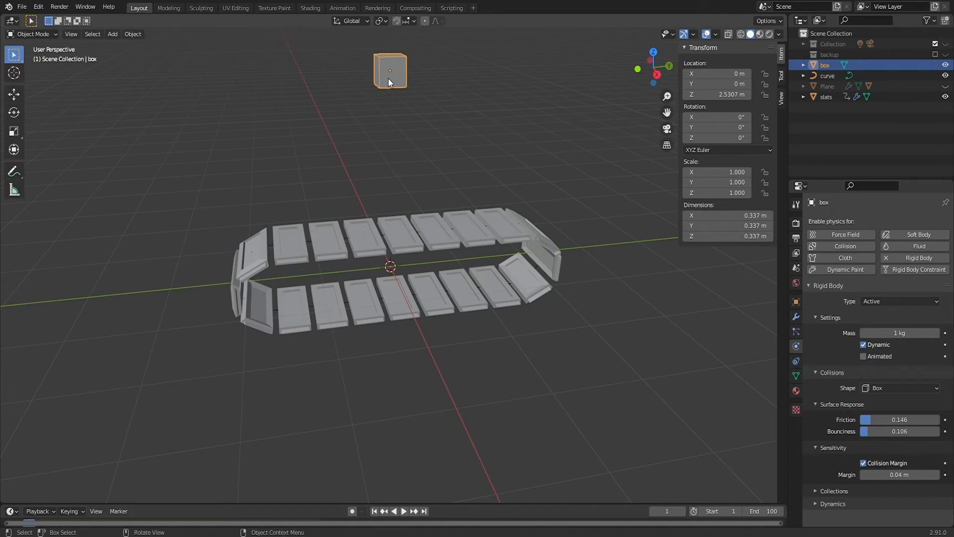
key("shift+d")
key("Escape")
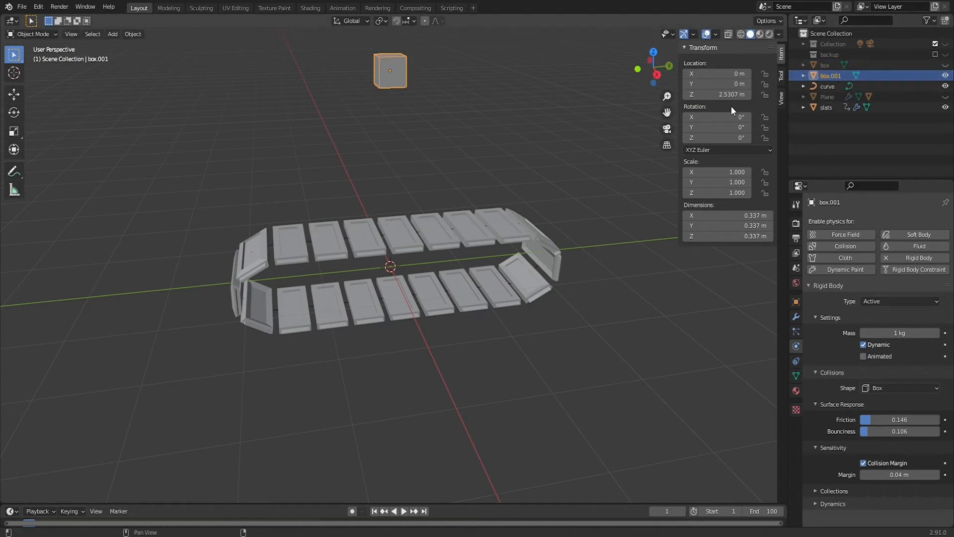
key("s")
left_click(416, 62)
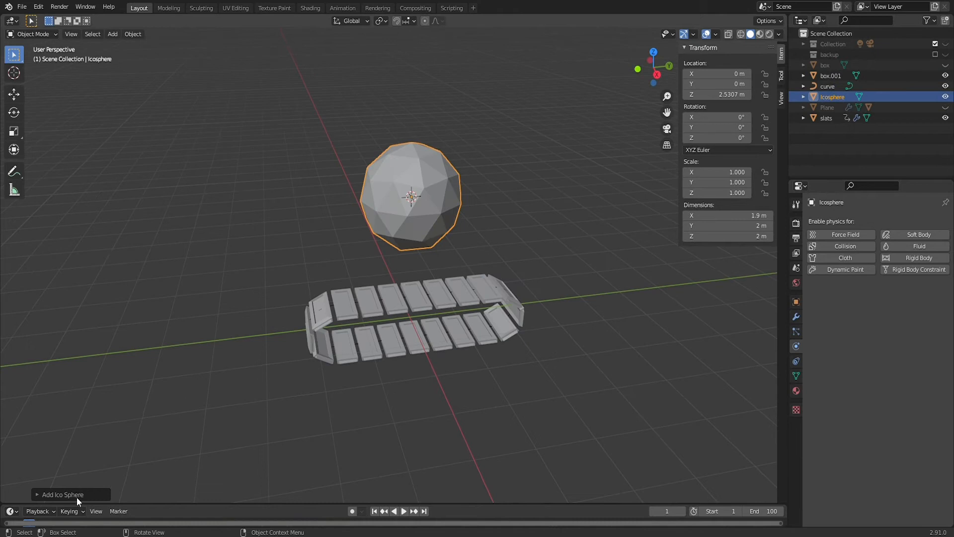
Step: Raise the new icosphere's subdivisions by one level
left_click(41, 493)
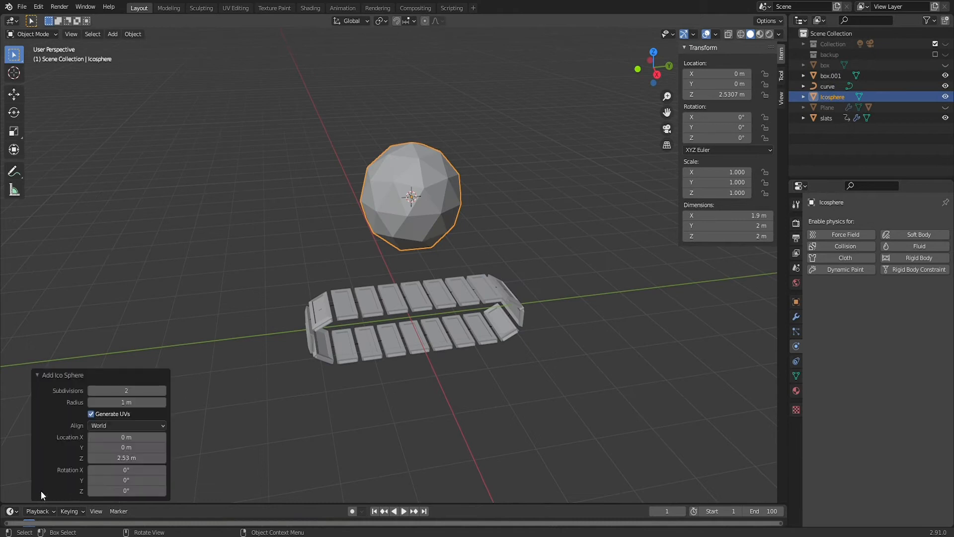
left_click(163, 391)
middle_click_drag(499, 220, 388, 194)
Step: Parent the duplicated box, box.001, to the icosphere
left_click(831, 76)
left_click(836, 97, "ctrl")
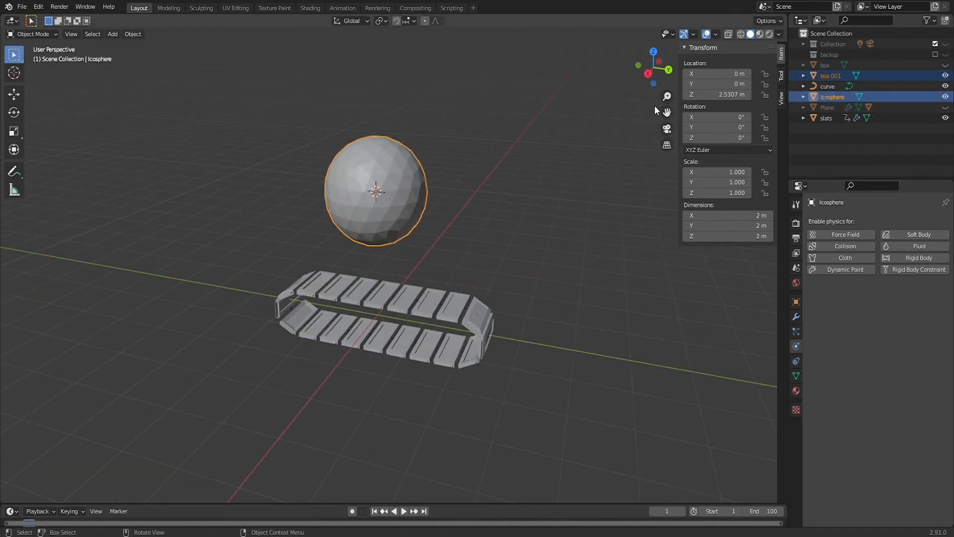
key("ctrl+p")
left_click(655, 106)
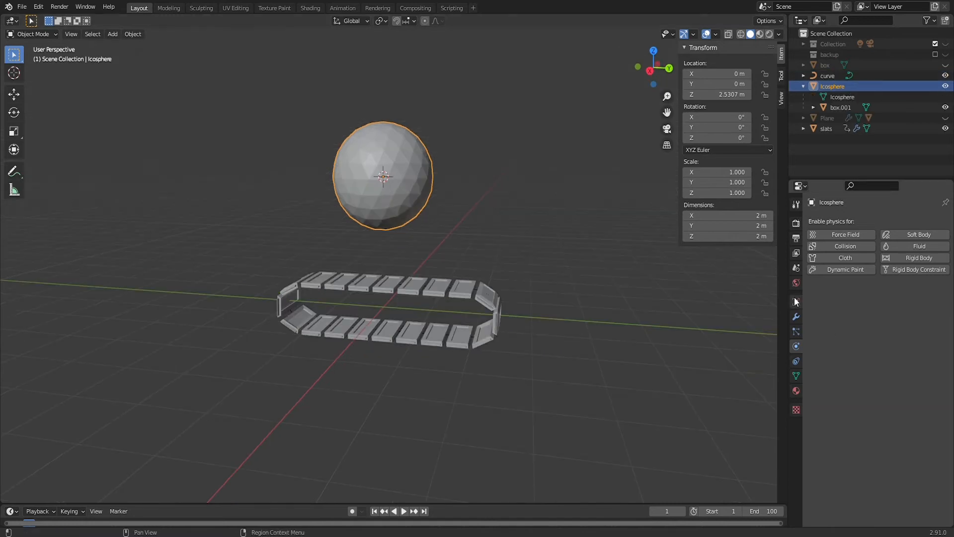
Step: Instance the box on the icosphere's vertices and hide the instancer in both viewport and render
left_click(795, 301)
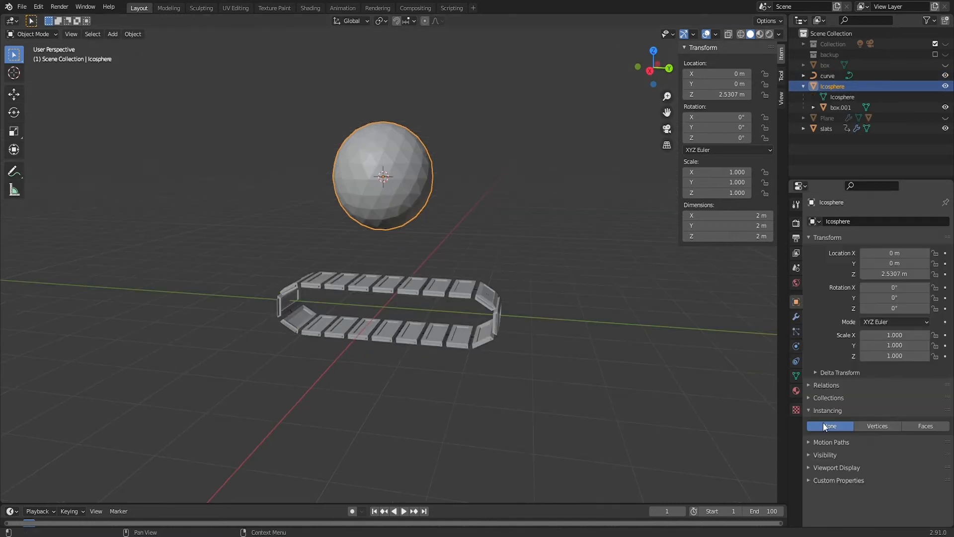
left_click(882, 426)
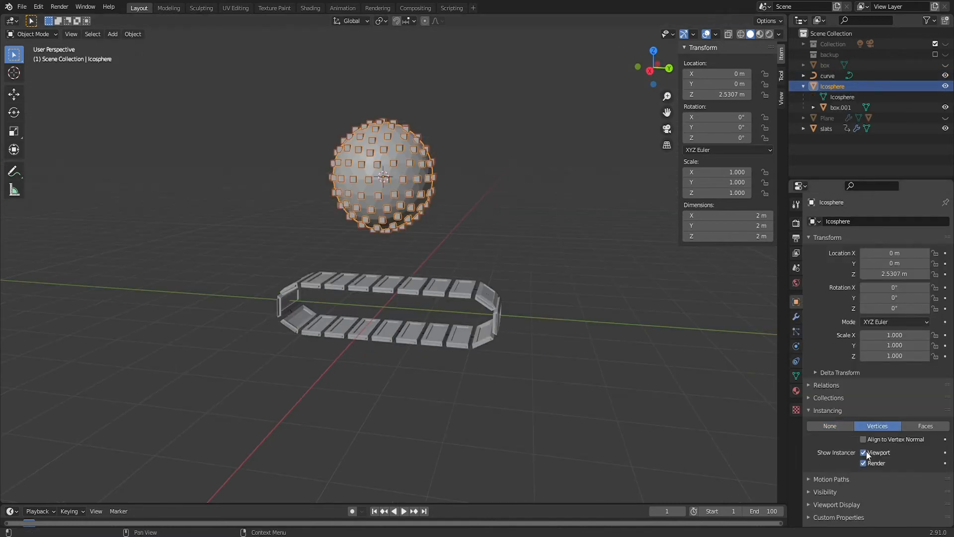
left_click(864, 453)
mouse_move(507, 220)
middle_mouse_down()
mouse_move(508, 199)
mouse_move(496, 219)
middle_mouse_up()
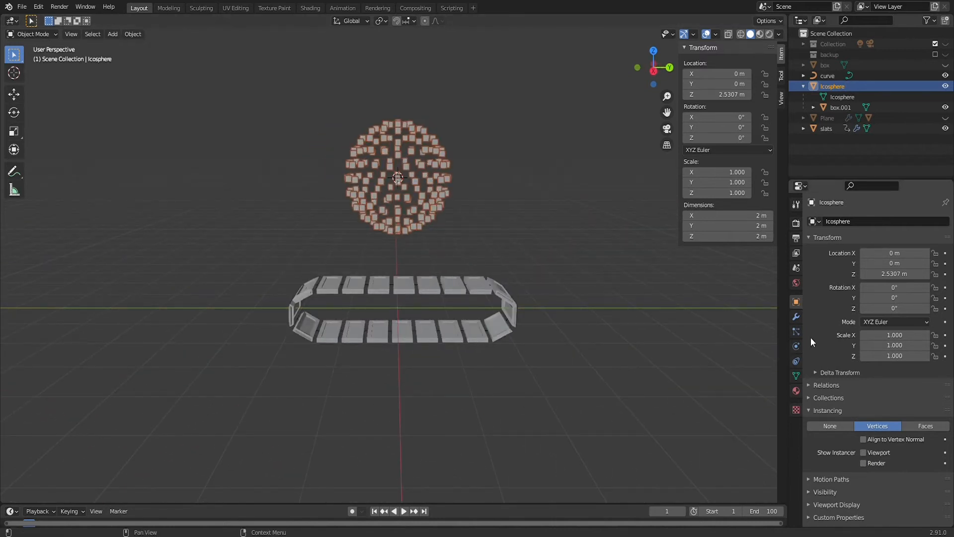
Step: Play the simulation to examine how the instanced boxes fall onto the slats, and return to the first frame
left_click(404, 511)
left_click(386, 512)
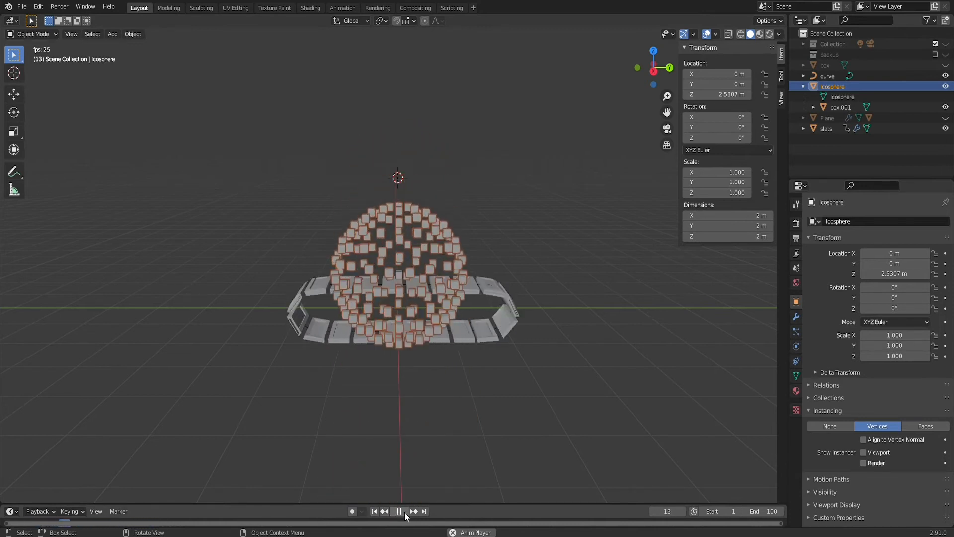
left_click(375, 512)
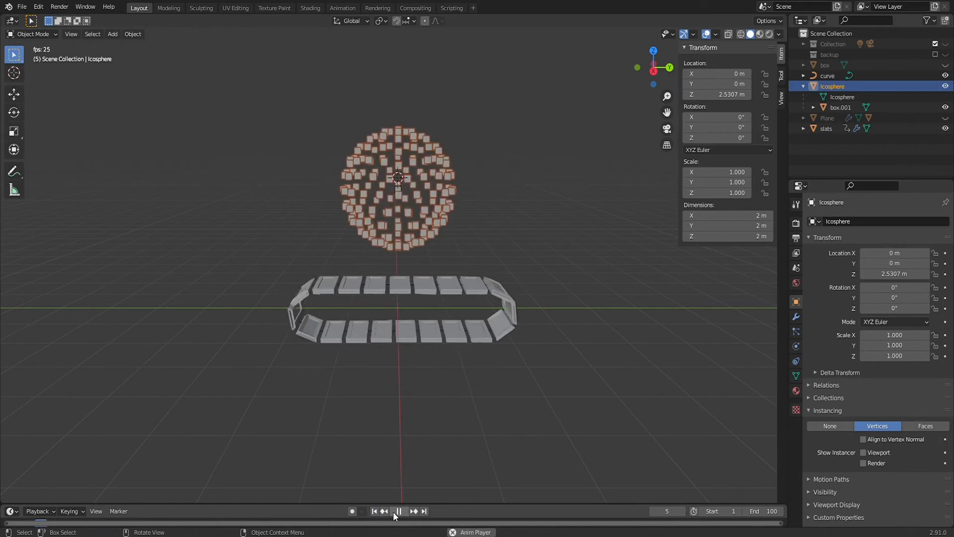
left_click(404, 512)
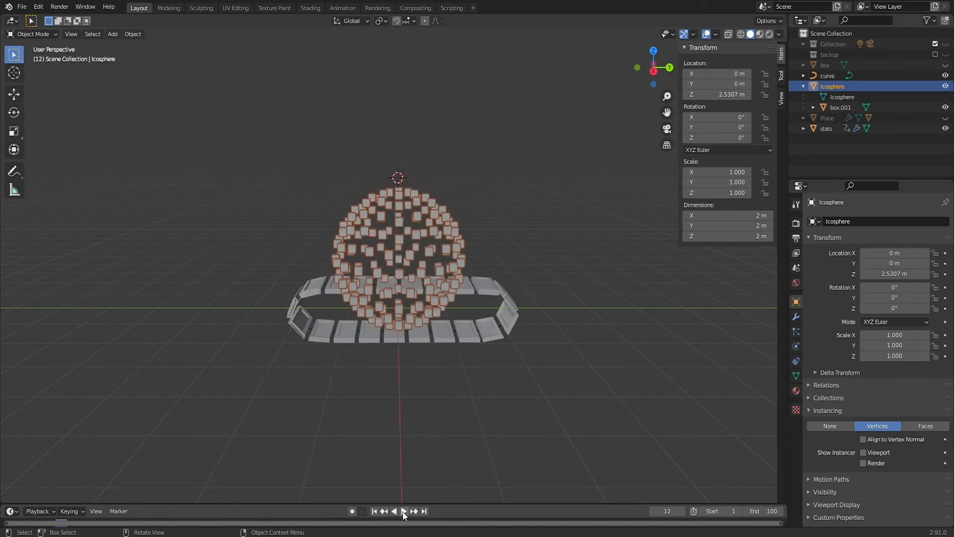
left_click(375, 511)
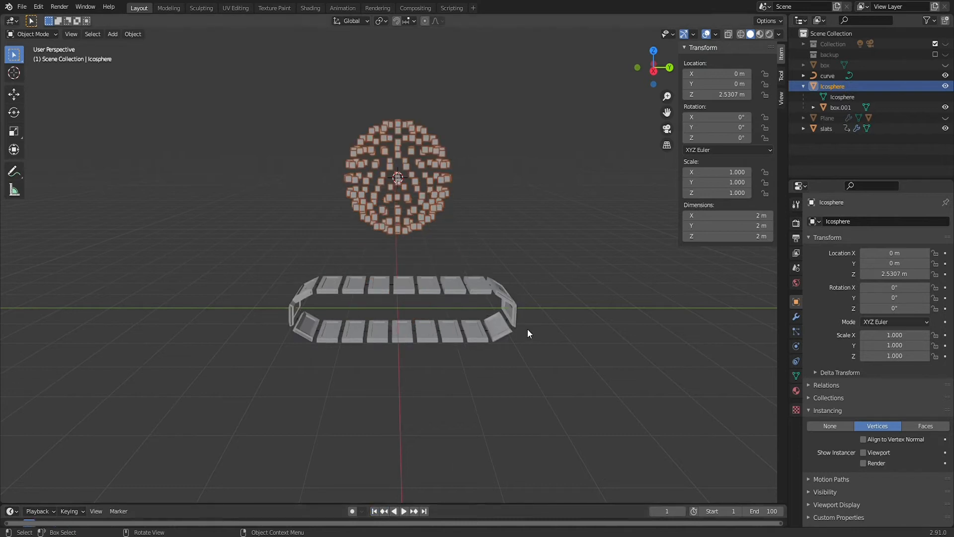
Step: Make the icosphere's box instances real and enlarge the outliner to list the separate box objects
left_click(138, 34)
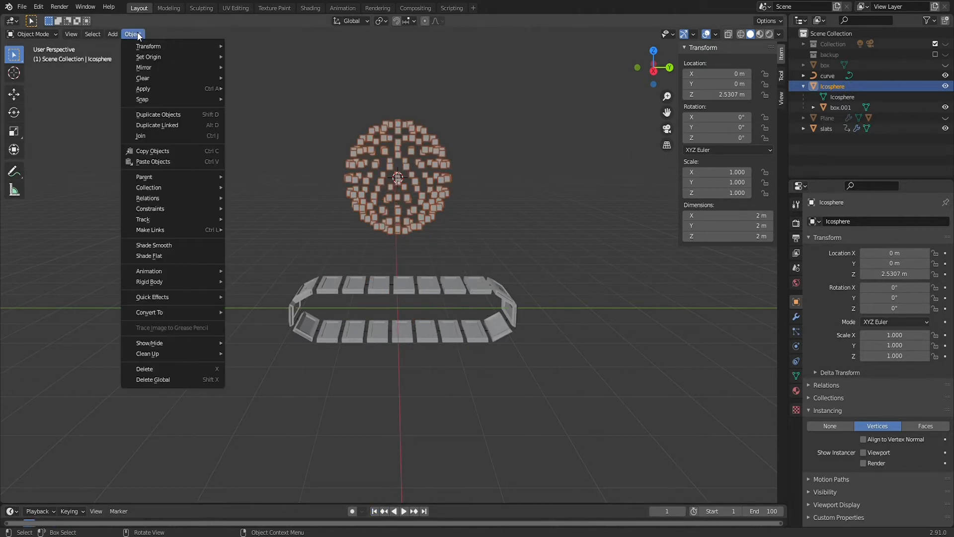
mouse_move(155, 90)
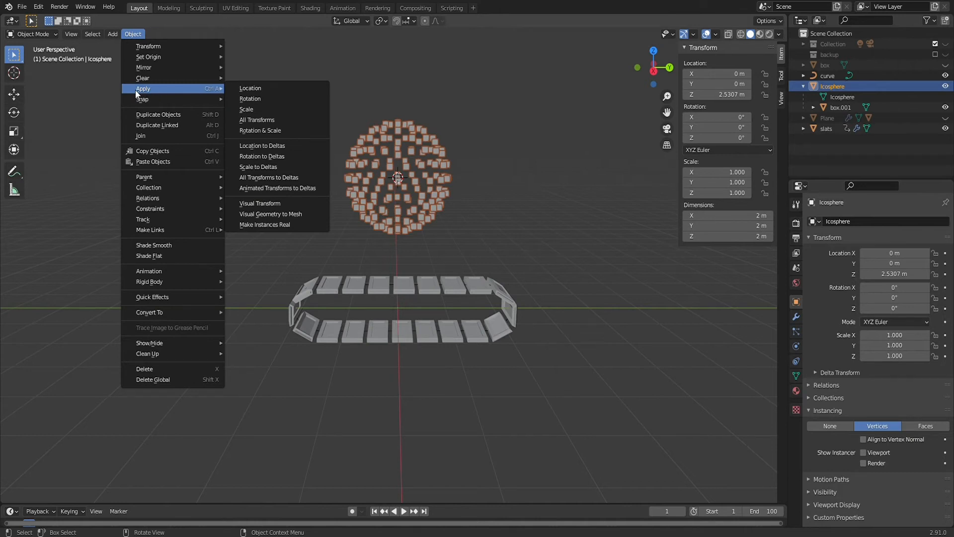
left_click(258, 225)
left_click(564, 183)
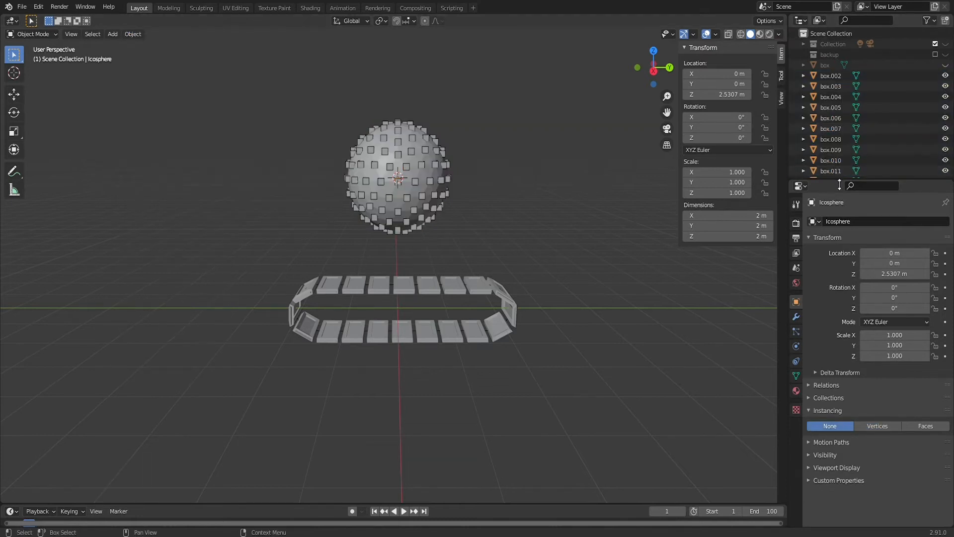
left_click_drag(839, 185, 840, 331)
scroll(843, 281, "down", 10)
Step: Hide the icosphere and play the simulation with the separate boxes
left_click(408, 188)
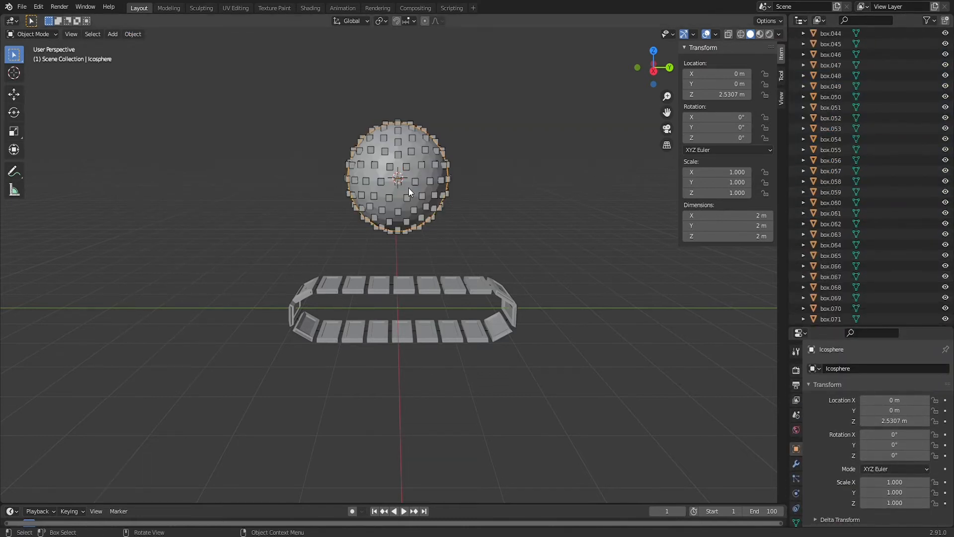
key("h")
left_click(404, 511)
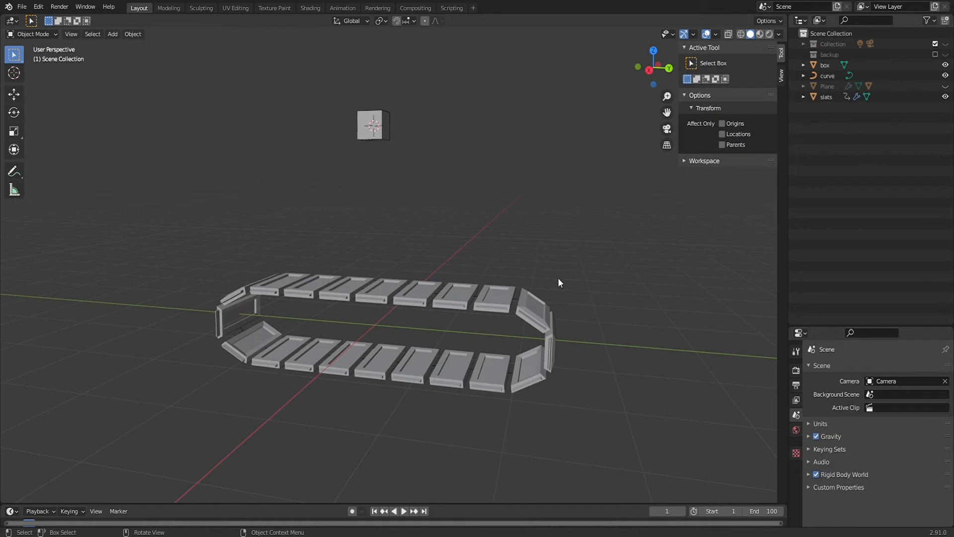
Step: Reset the 3D cursor to the world origin and add a plane there
middle_click_drag(533, 112, 405, 270)
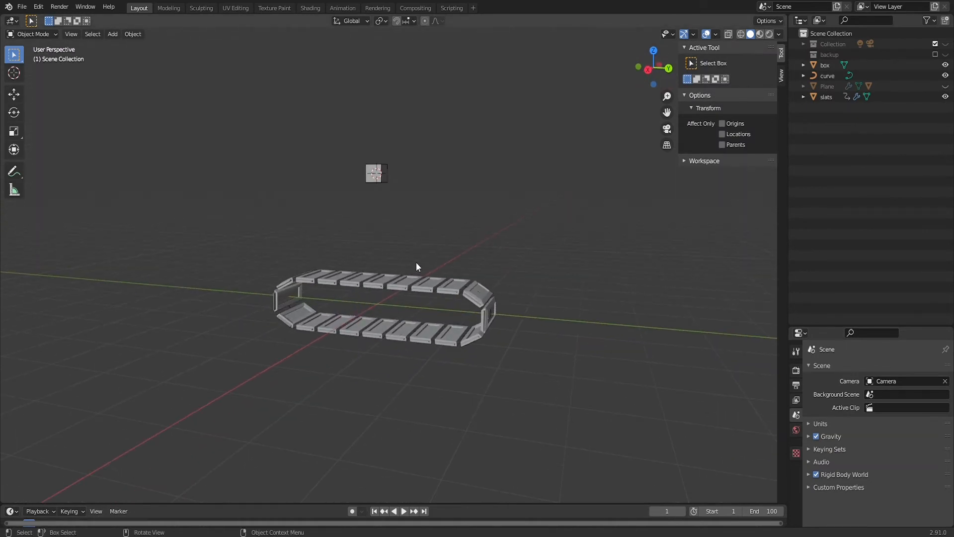
key("shift+s")
left_click(383, 246)
key("shift+a")
left_click(519, 229)
Step: Rotate the new plane 90° about the X axis and raise it about 1.52 m along Z
type("r")
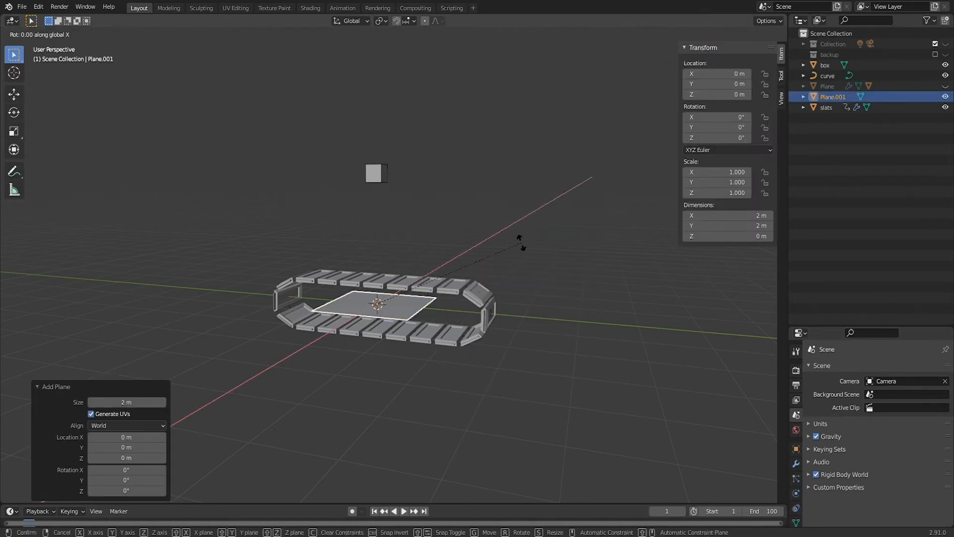
type("x90")
key("Return")
key("g")
key("z")
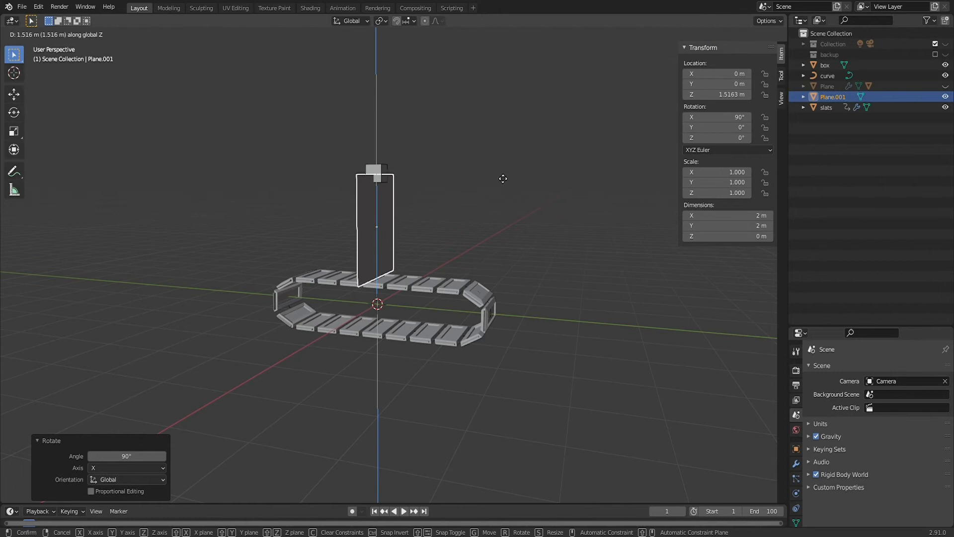
left_click(502, 177)
Step: Move the upright plane about 1.76 m along Y, over the end of the slat track
middle_click_drag(502, 177, 432, 254)
key("g")
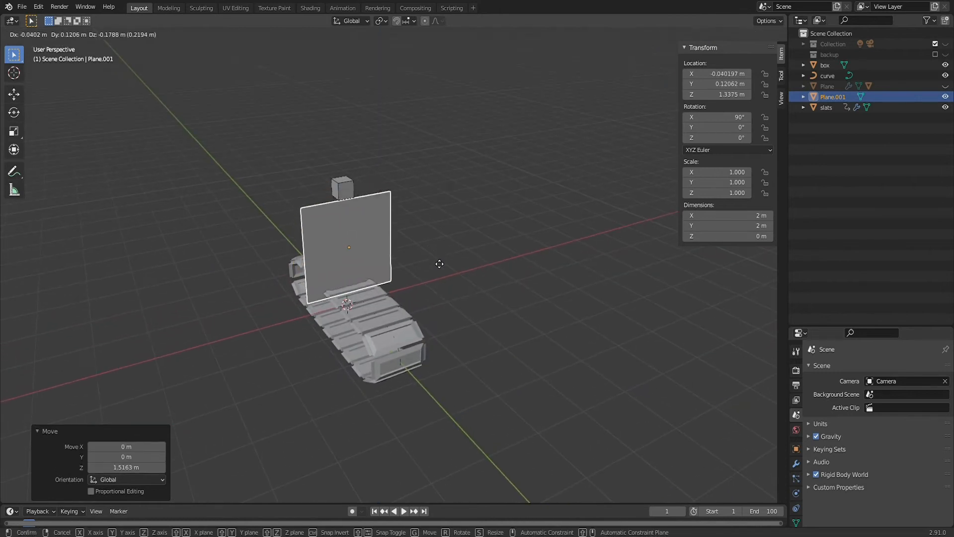
key("y")
left_click(432, 312)
middle_click_drag(431, 311, 442, 304)
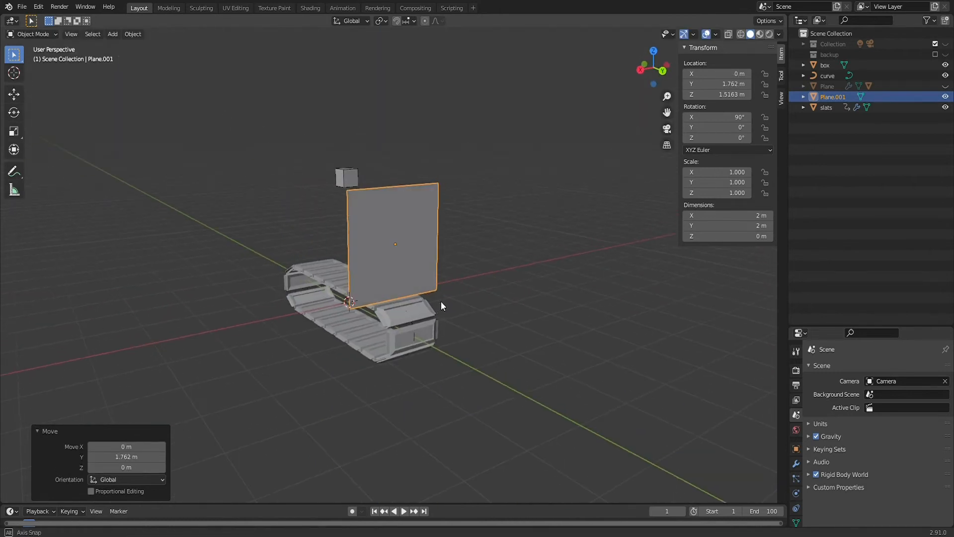
Step: Subdivide the upright plane's face with 18 cuts
key("Tab")
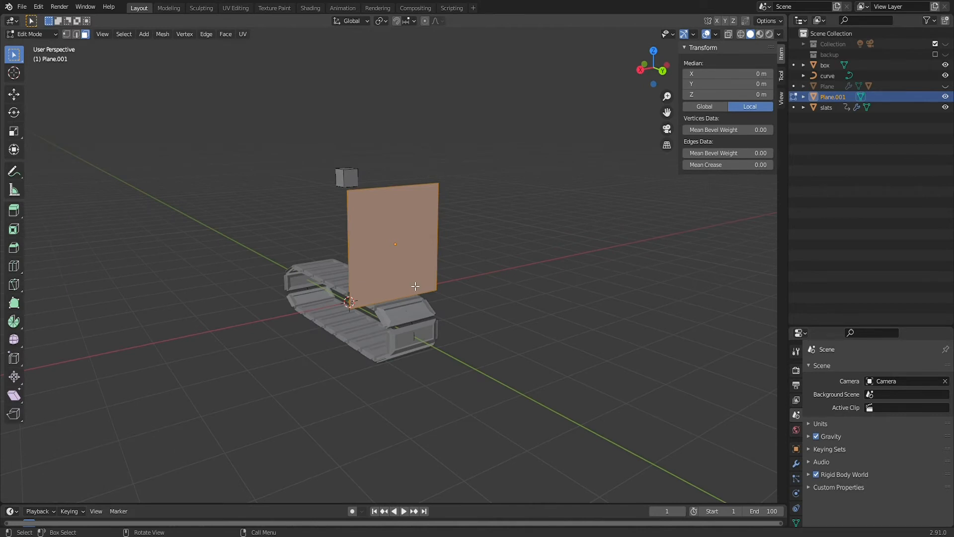
right_click(431, 265)
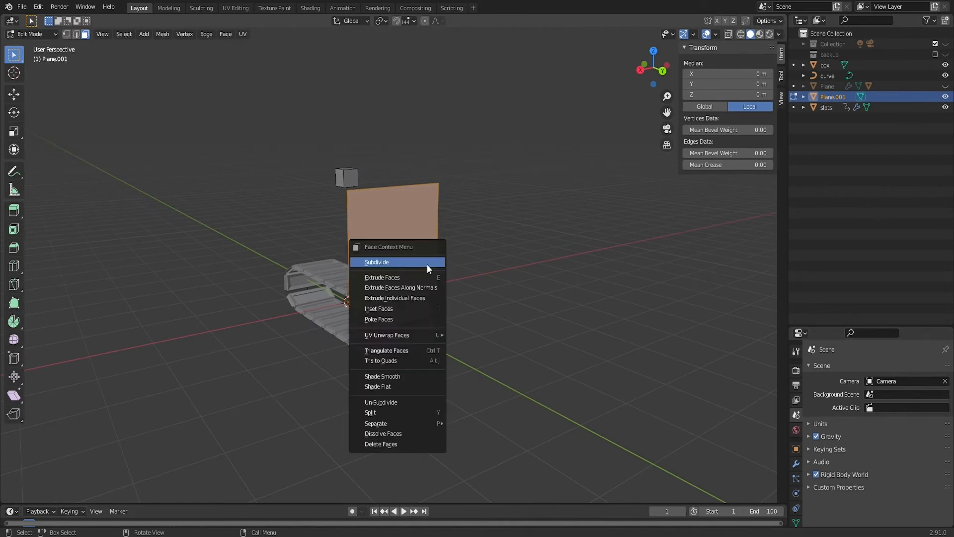
left_click(426, 263)
left_click(136, 422)
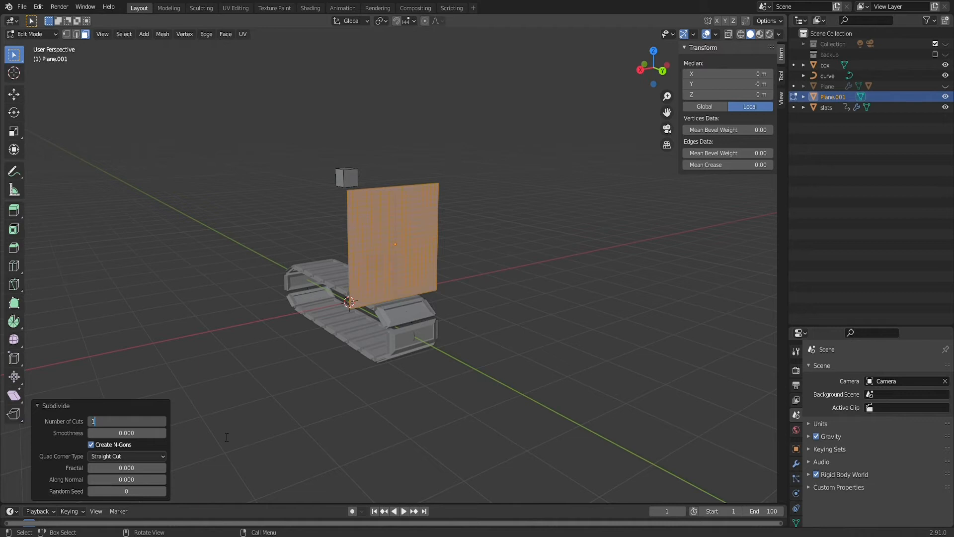
type("8")
key("Return")
key("Tab")
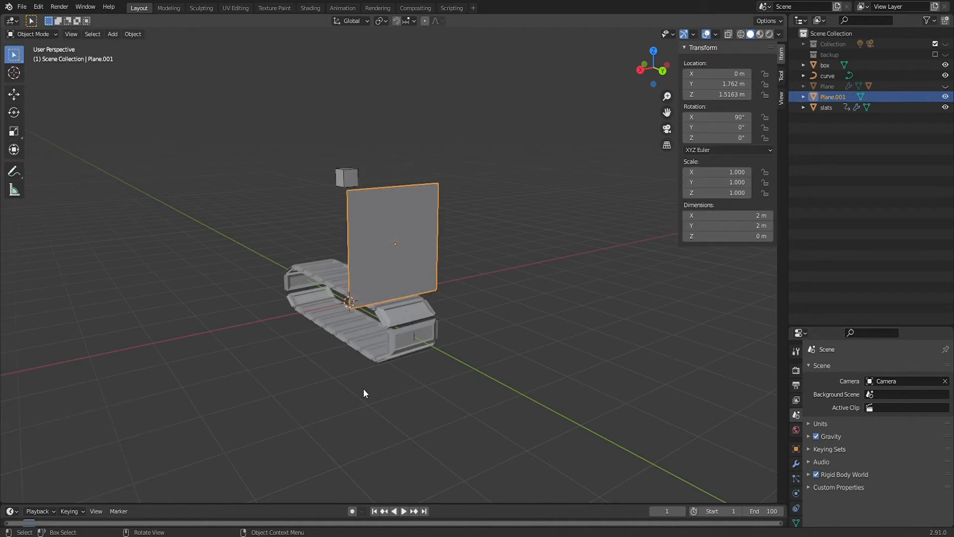
Step: Select the whole row of vertices along the subdivided plane's top edge
scroll(396, 249, "up", 5)
key("Tab")
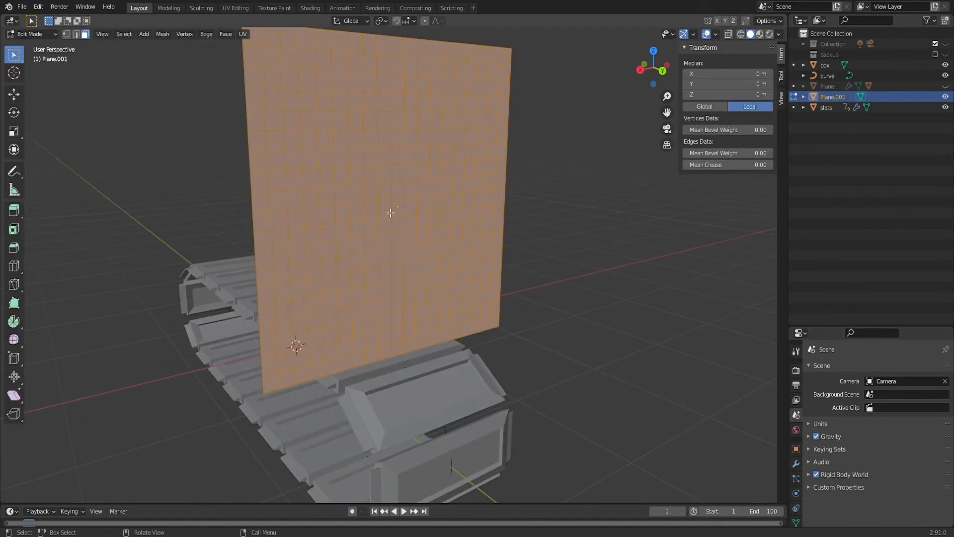
middle_click_drag(388, 216, 476, 245)
left_click(564, 228)
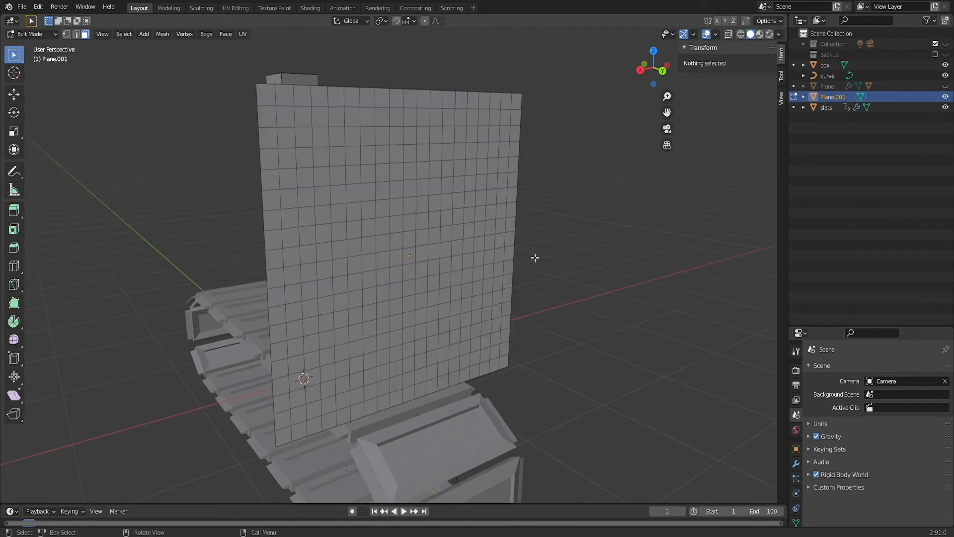
middle_click_drag(517, 202, 521, 213)
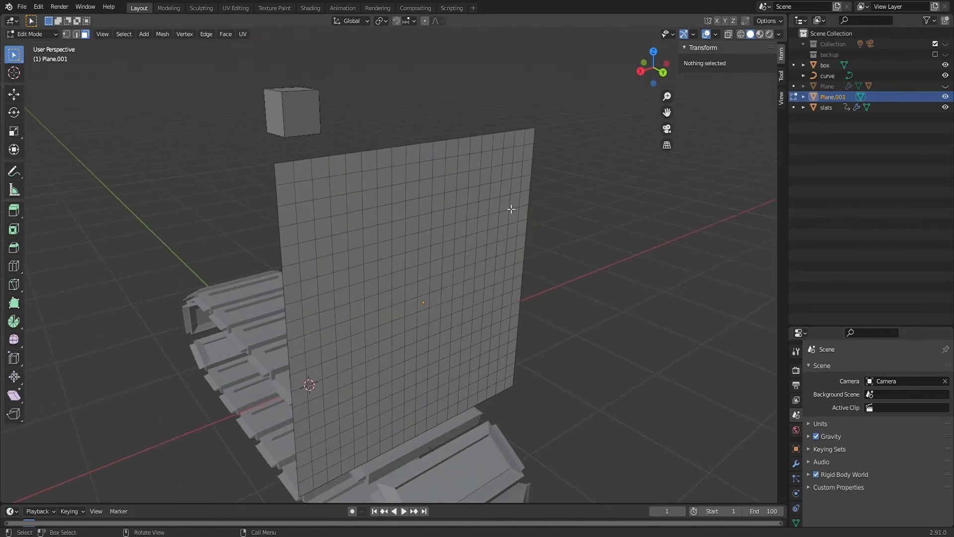
key("1")
left_click(396, 149)
left_click(410, 151, "alt")
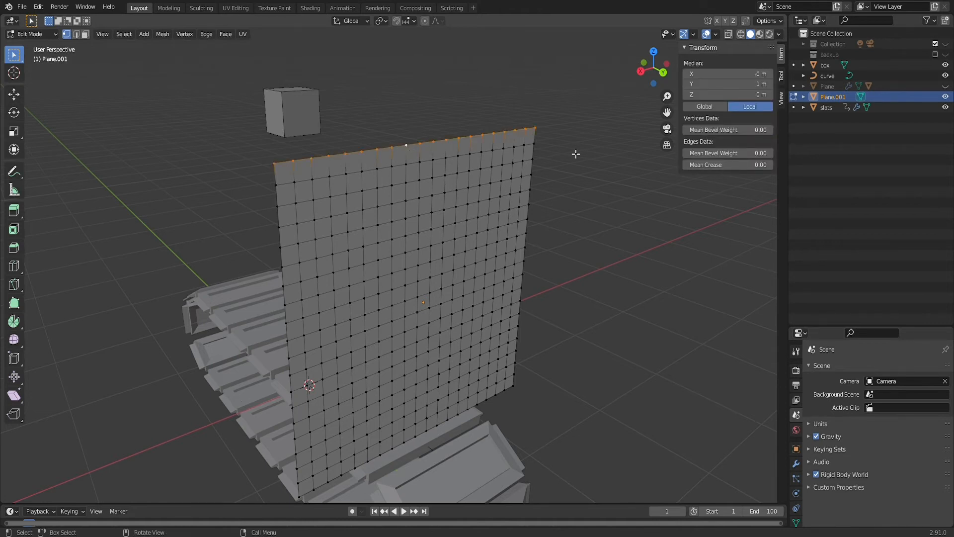
middle_click_drag(575, 154, 467, 333)
key("Tab")
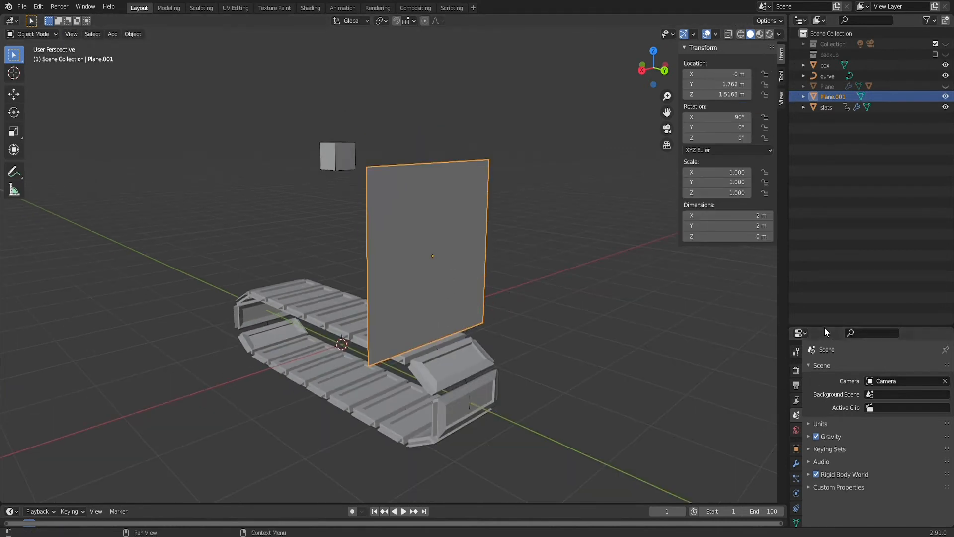
Step: Create a vertex group named pins on the plane and assign the selected top-edge vertices to it
left_click_drag(826, 331, 826, 149)
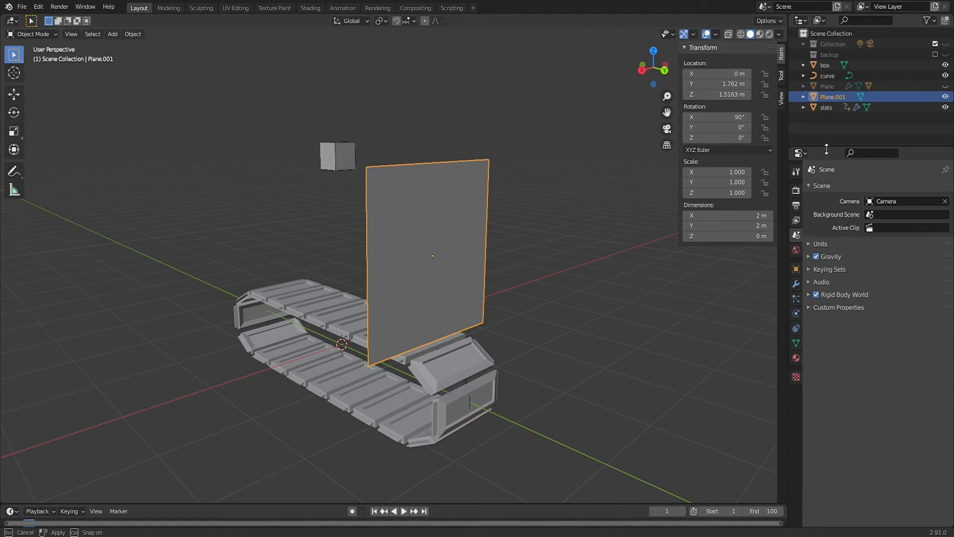
left_click(796, 346)
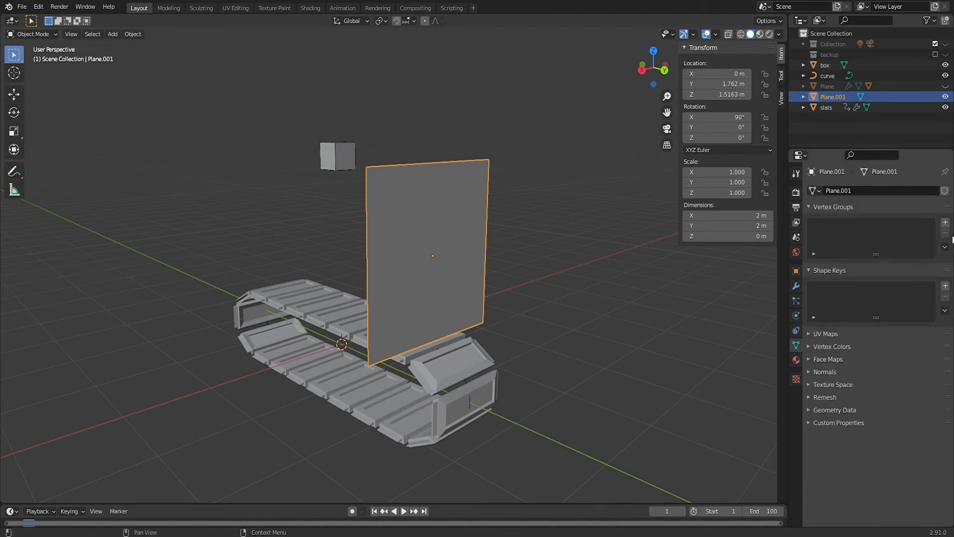
left_click(946, 223)
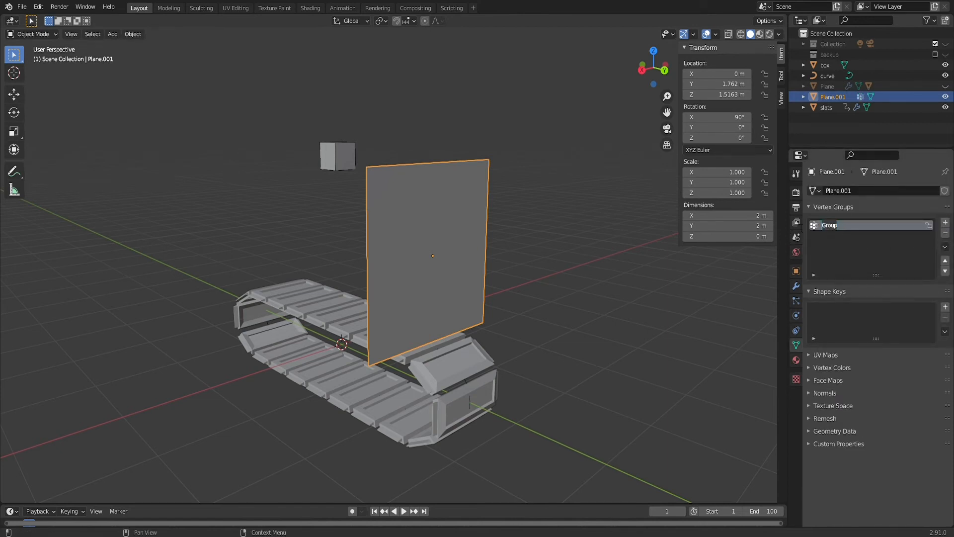
key("Return")
key("Tab")
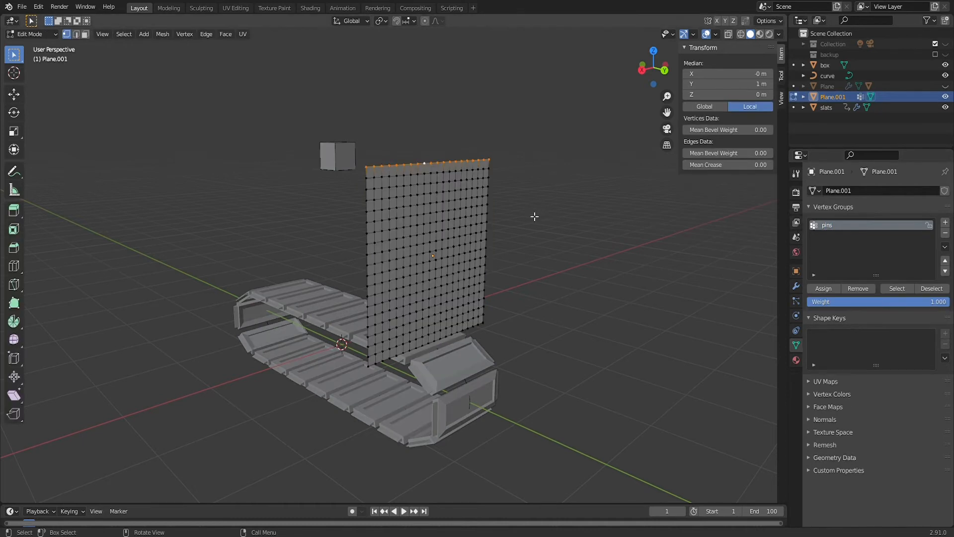
left_click(827, 287)
key("Tab")
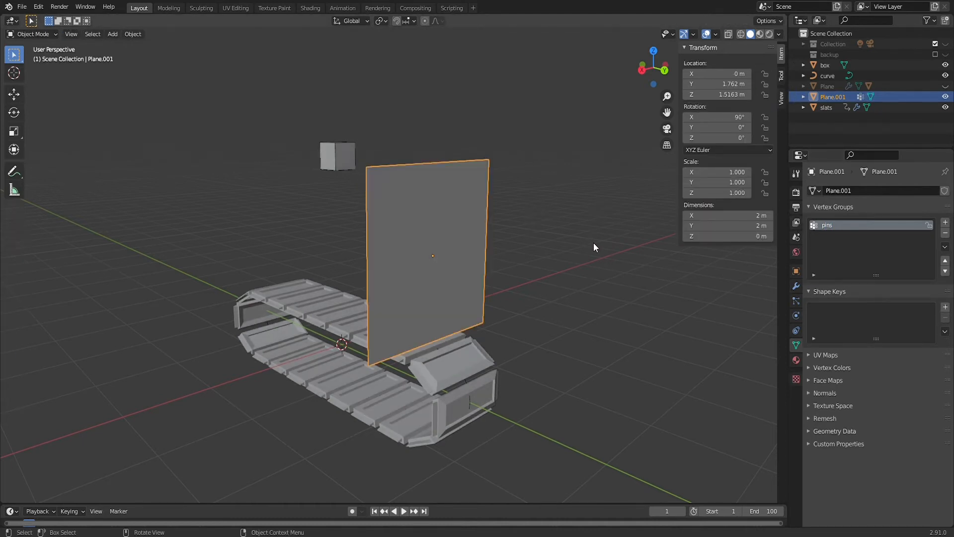
Step: Enable Cloth physics on the plane with 1 quality step and play the simulation
left_click(797, 314)
left_click(852, 227)
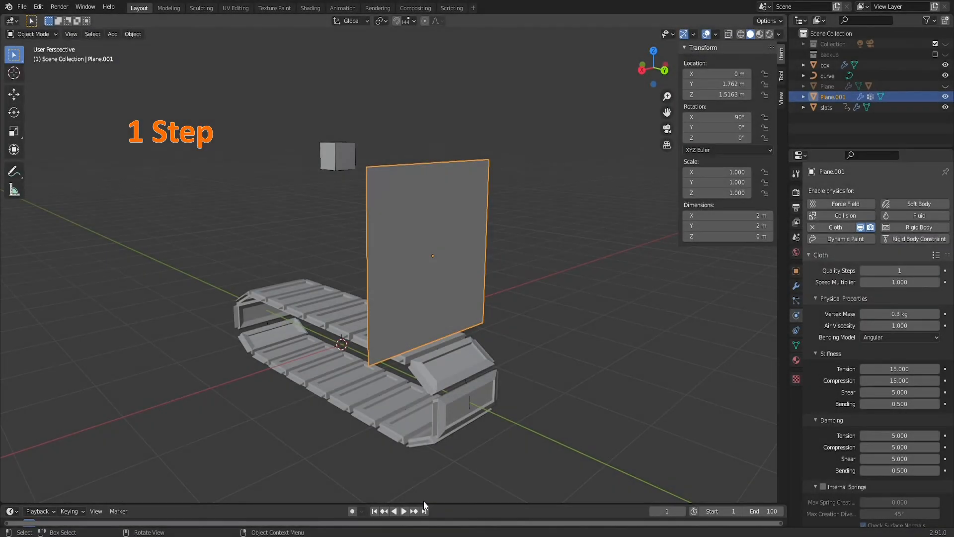
left_click(404, 511)
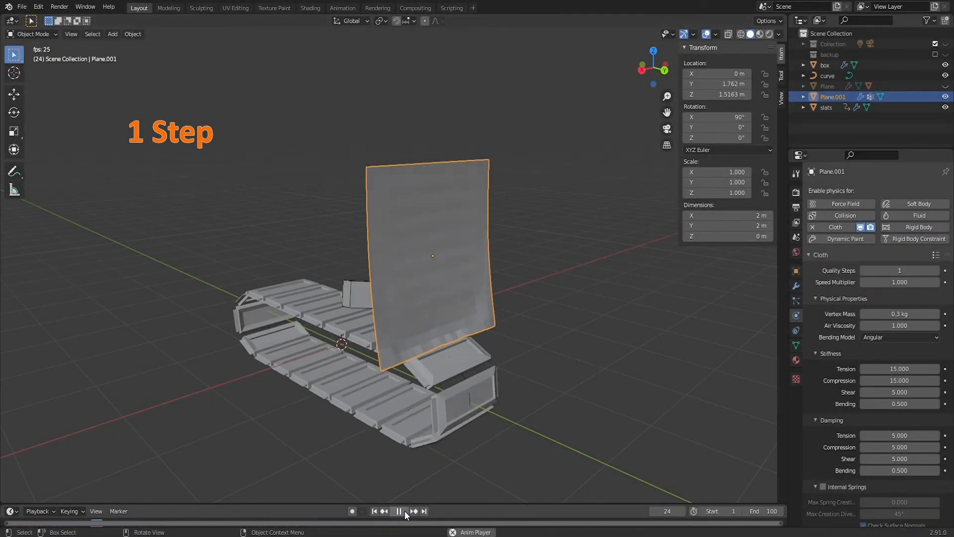
left_click(396, 512)
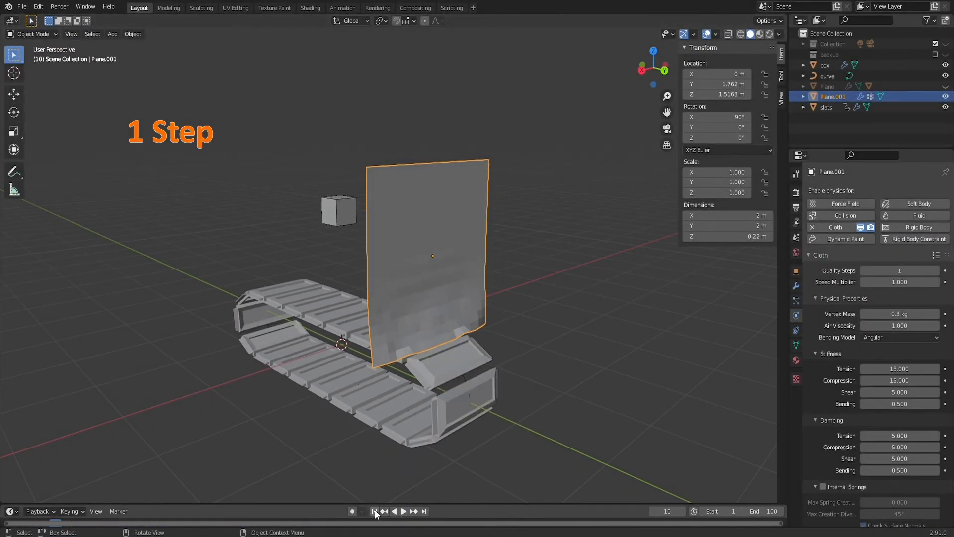
Step: Enlarge the timeline, scrub through the cloth simulation and replay it with 100 quality steps for comparison
left_click_drag(341, 504, 339, 462)
left_click_drag(58, 481, 192, 481)
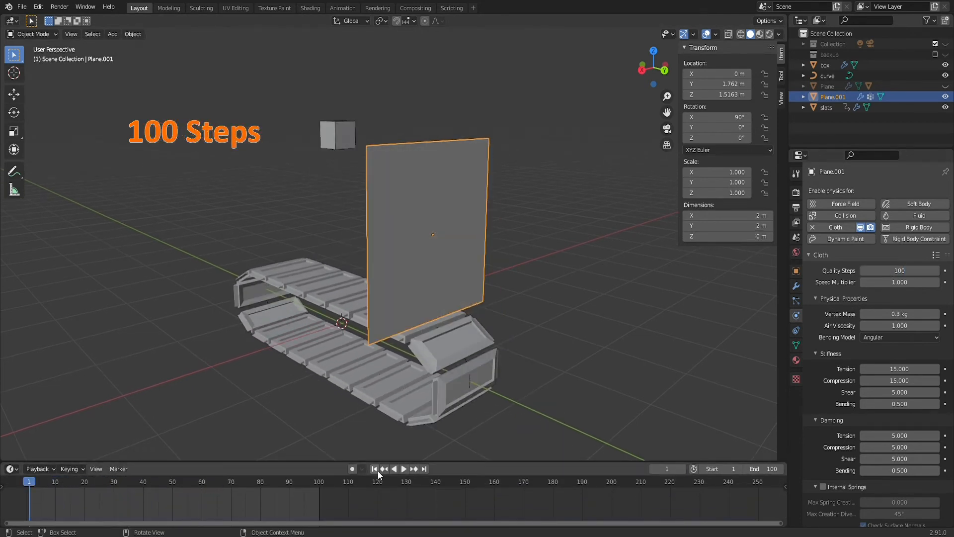
left_click(407, 468)
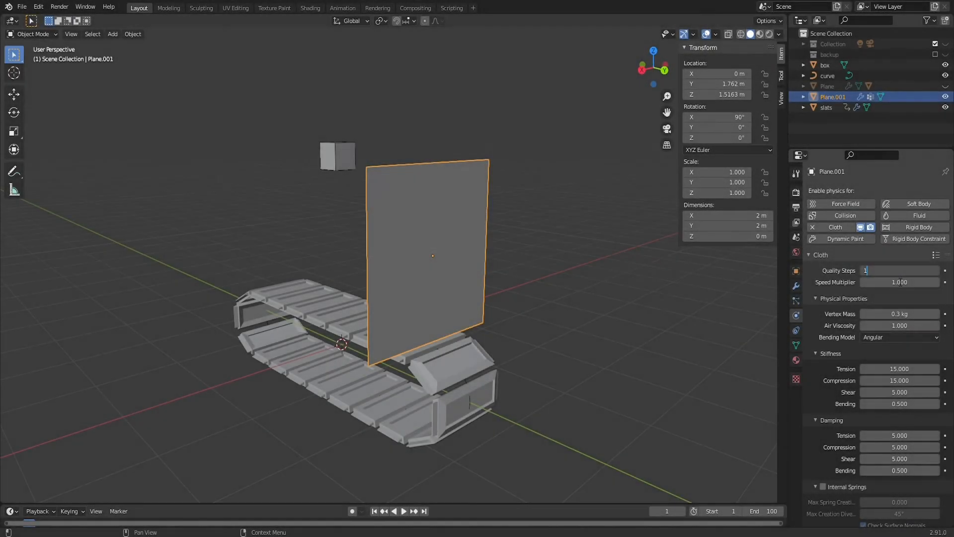
Step: Set the cloth's quality steps to 15 and enable its self collisions
key("Return")
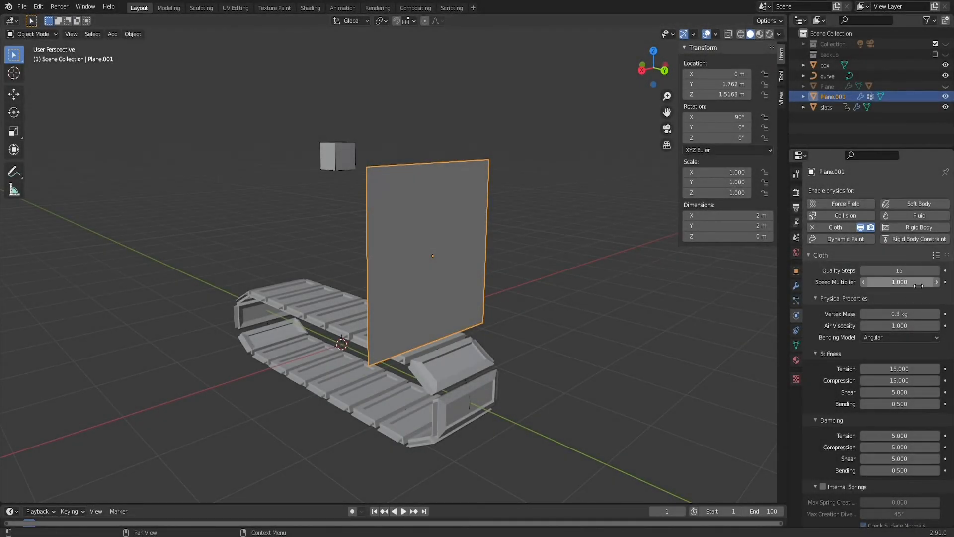
scroll(917, 320, "down", 2)
scroll(916, 320, "down", 5)
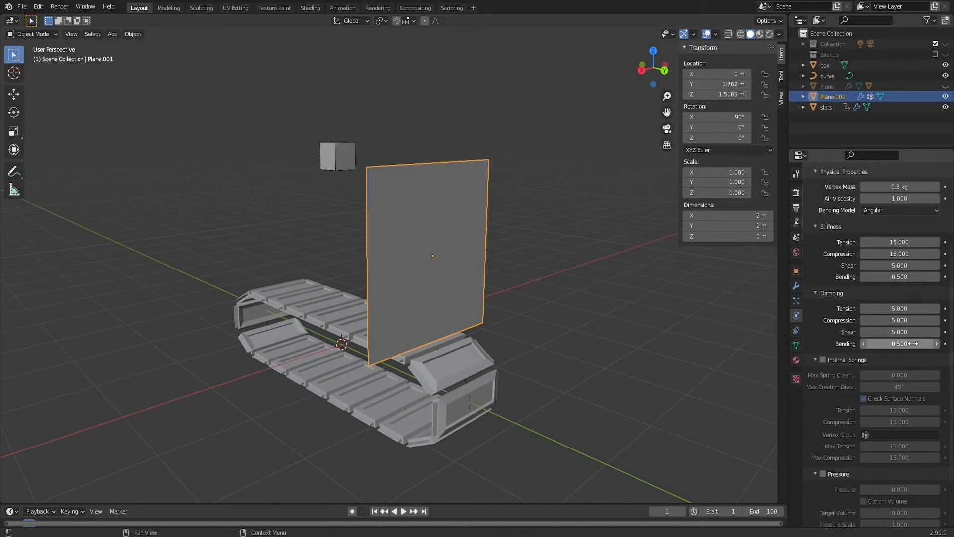
scroll(908, 338, "down", 4)
scroll(897, 315, "down", 4)
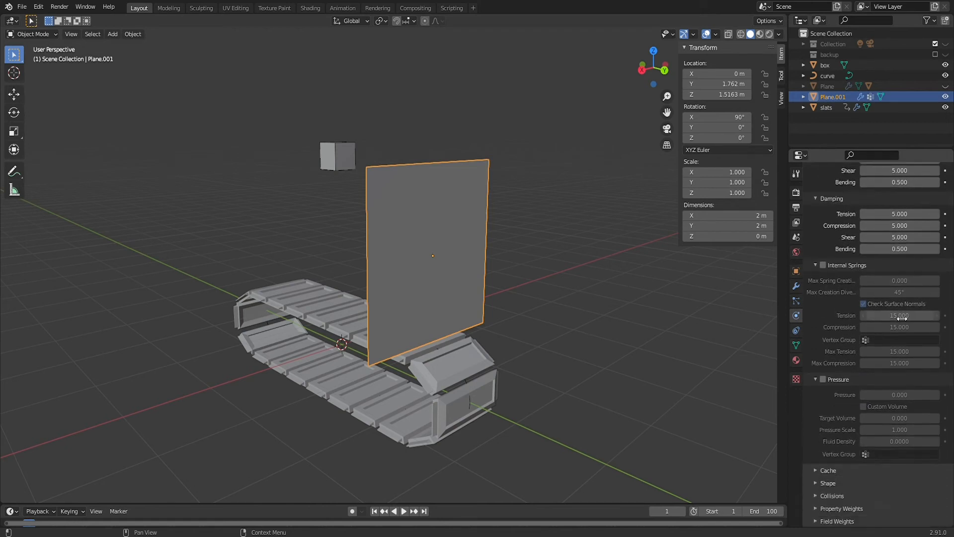
left_click(816, 496)
scroll(864, 469, "down", 8)
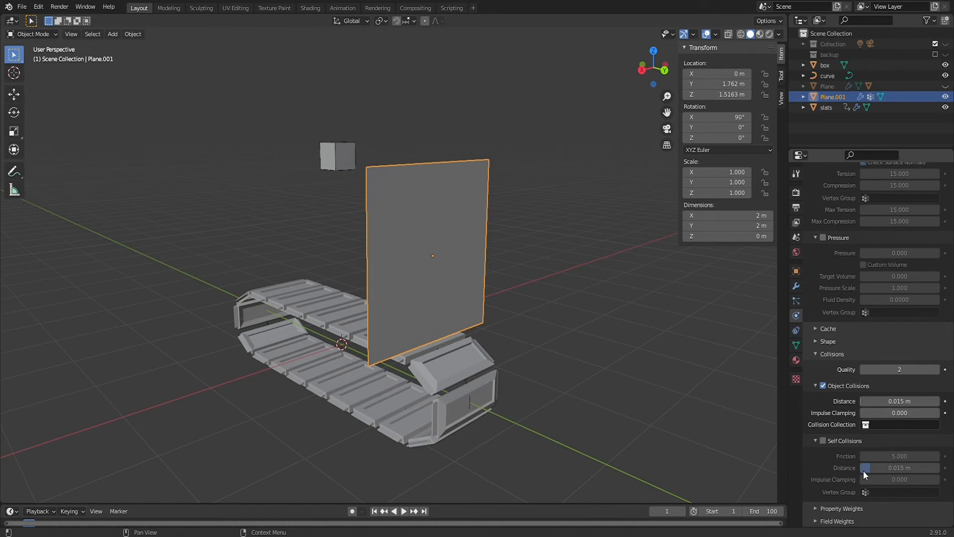
left_click(824, 442)
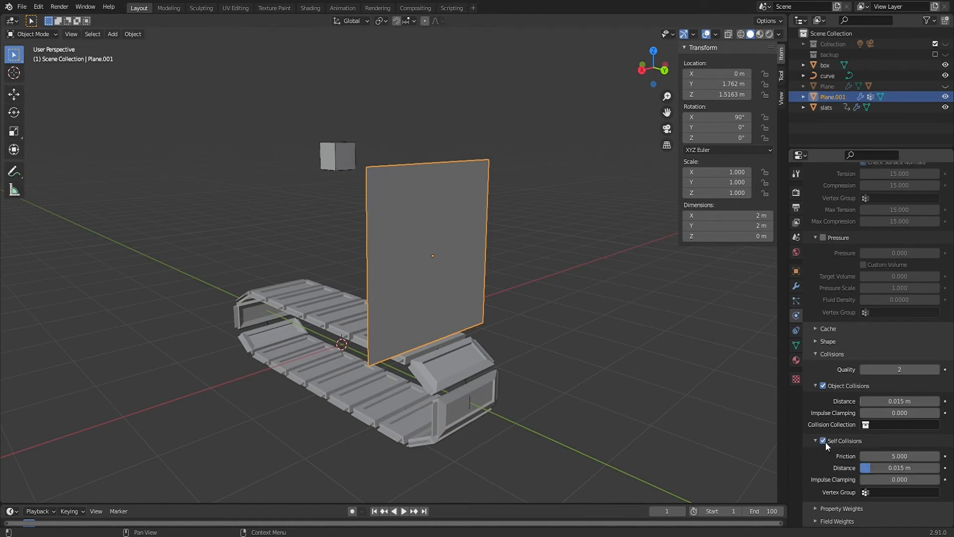
Step: Play the cloth simulation with self collisions twice, returning to the first frame each time
left_click(402, 511)
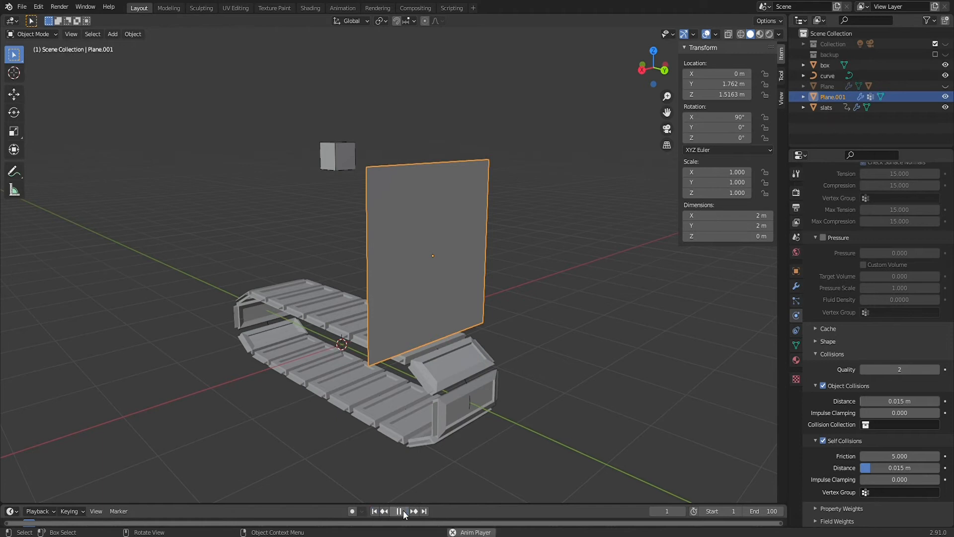
left_click(402, 512)
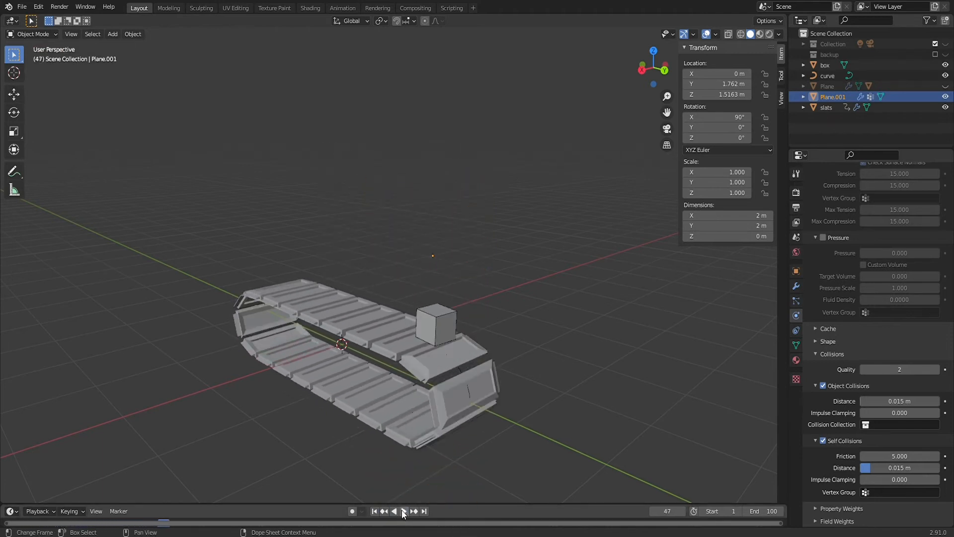
left_click(375, 511)
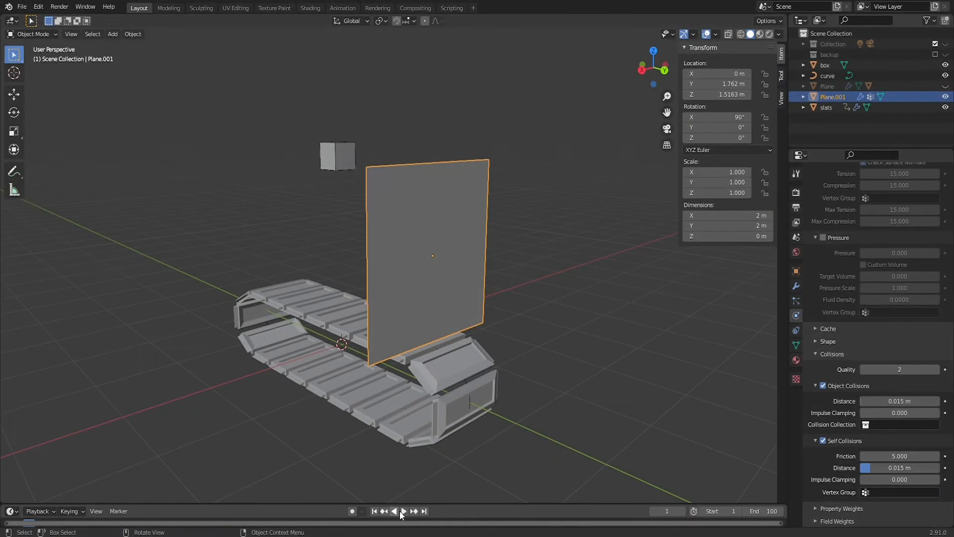
left_click(404, 511)
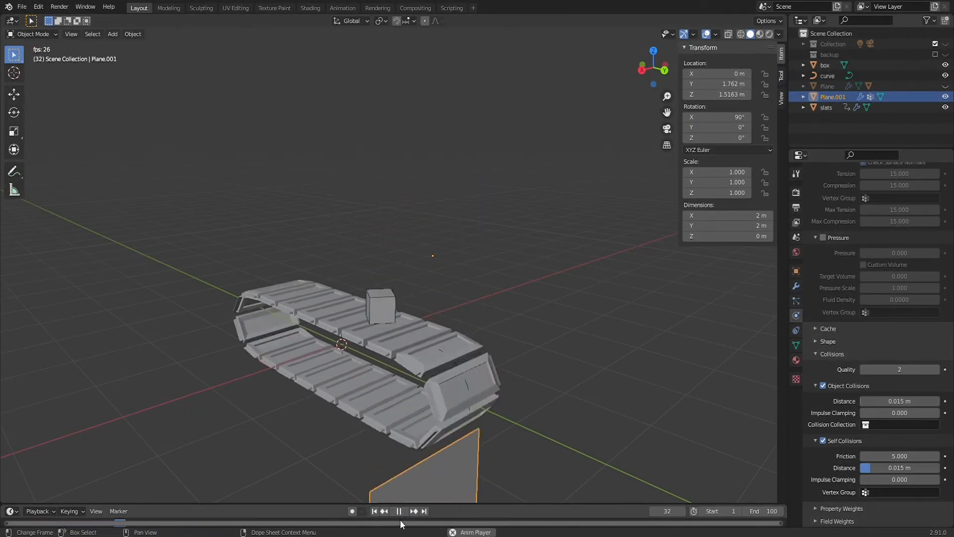
left_click(396, 512)
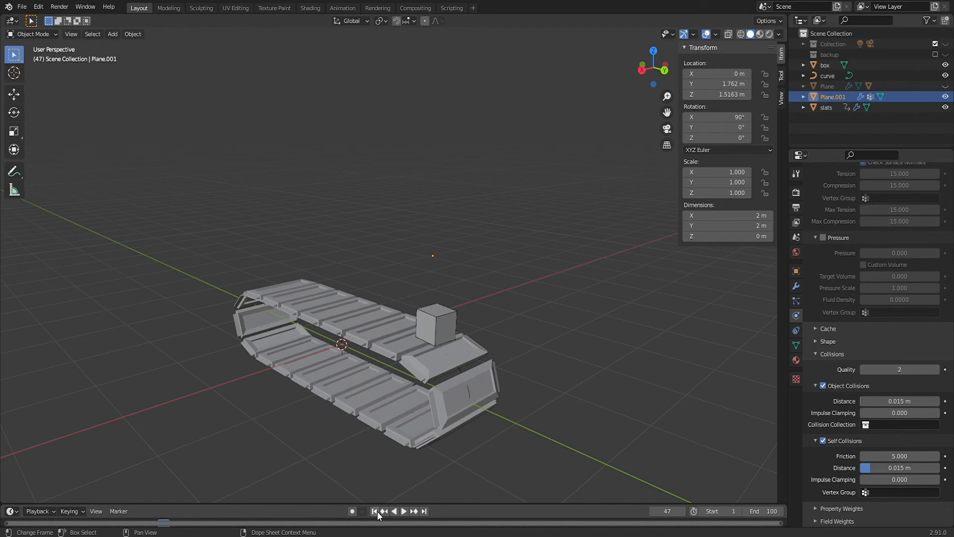
left_click(376, 512)
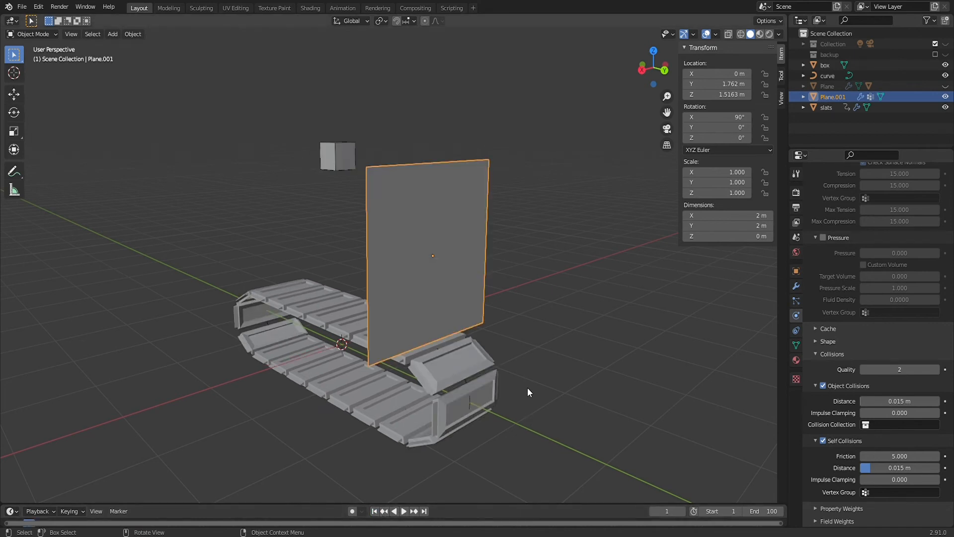
Step: Enable Collision physics on the slats, play the simulation and return to the first frame
left_click(452, 379)
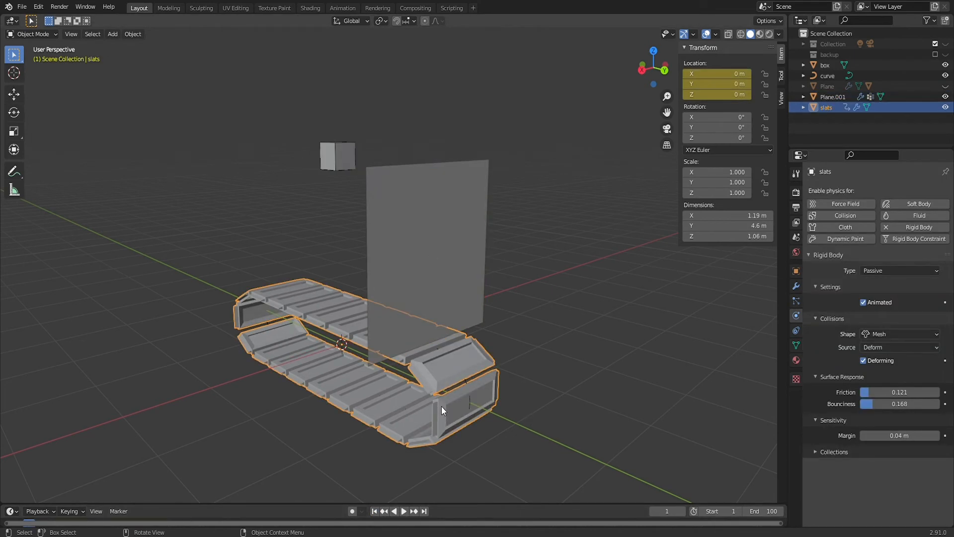
left_click(830, 214)
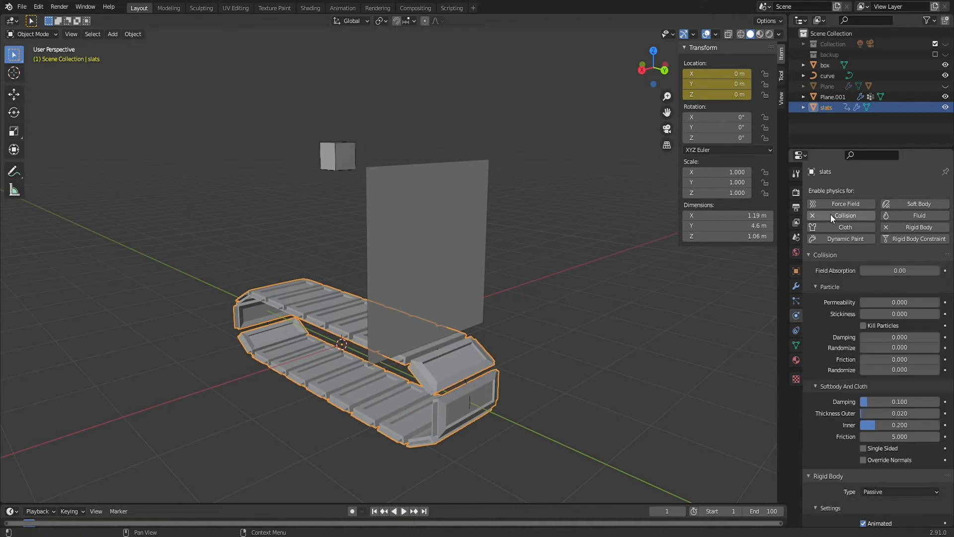
left_click(398, 509)
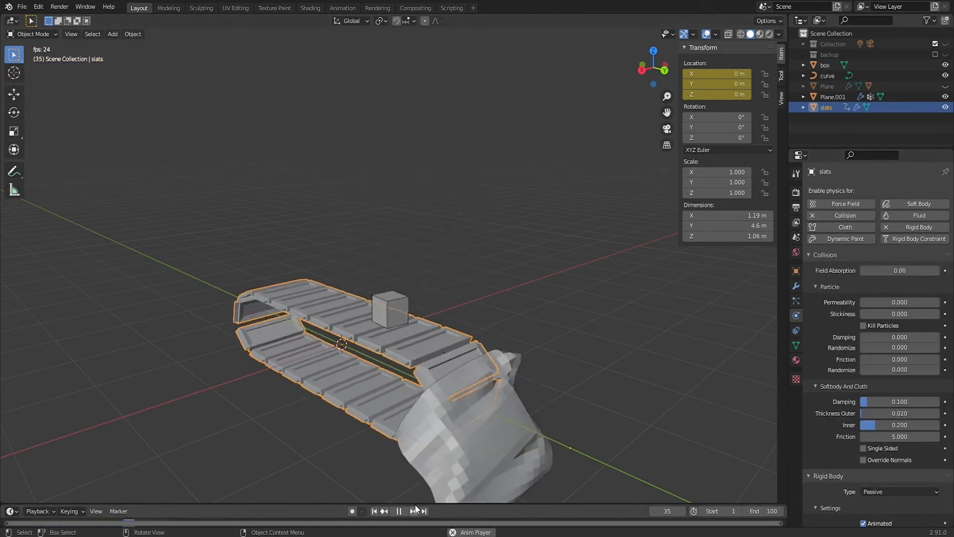
left_click(398, 511)
left_click(374, 511)
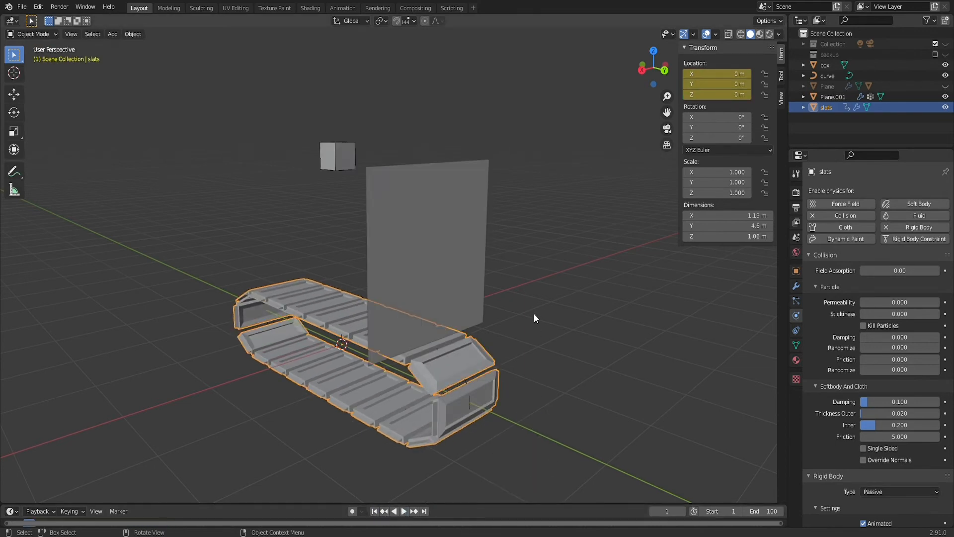
Step: Set the cloth plane's pin group to pins, replay the simulation and return to the first frame
left_click(403, 248)
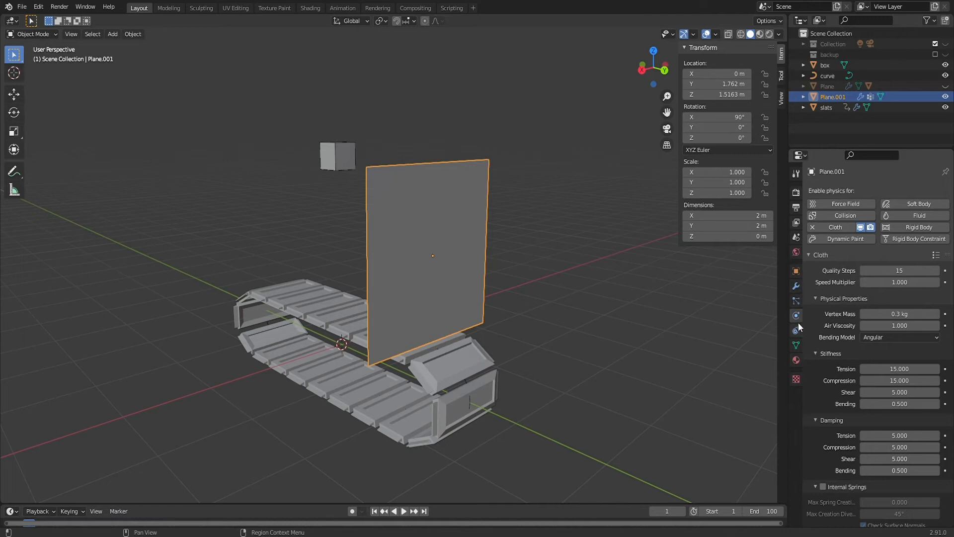
scroll(854, 377, "down", 15)
left_click(844, 399)
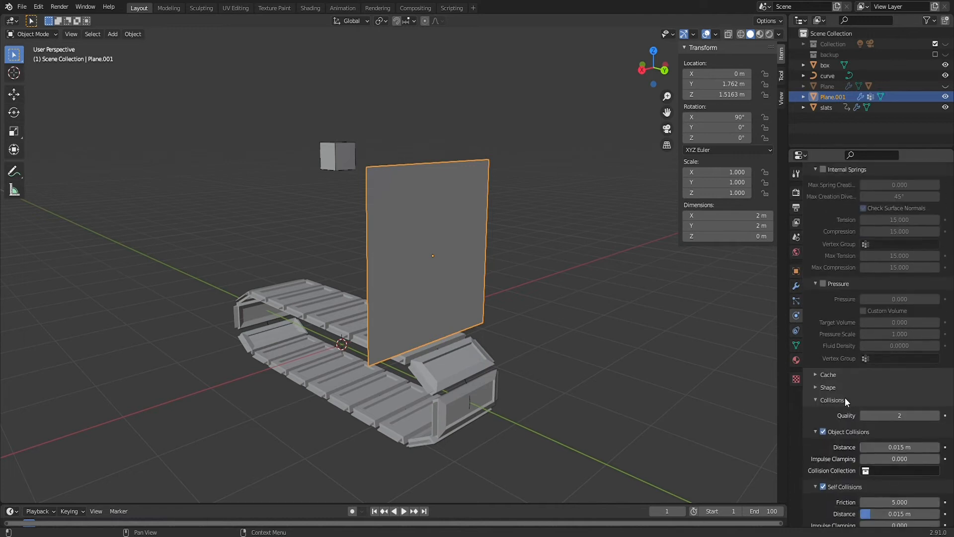
scroll(845, 398, "down", 1)
left_click(825, 366)
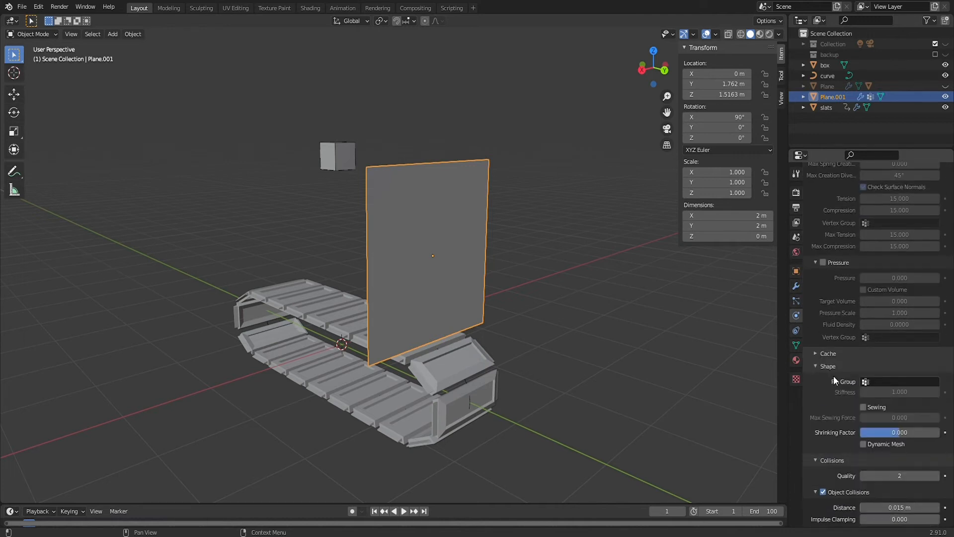
left_click(890, 381)
left_click(880, 398)
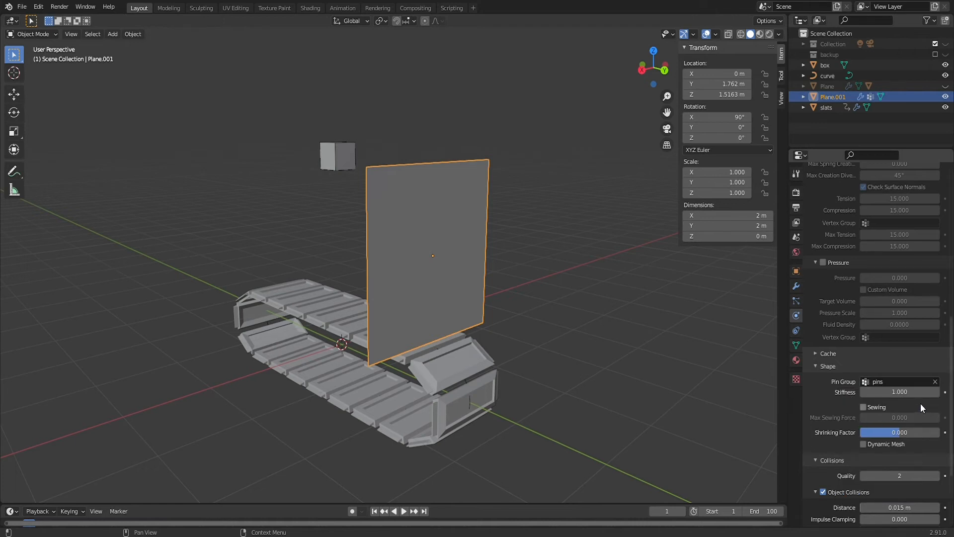
left_click(404, 511)
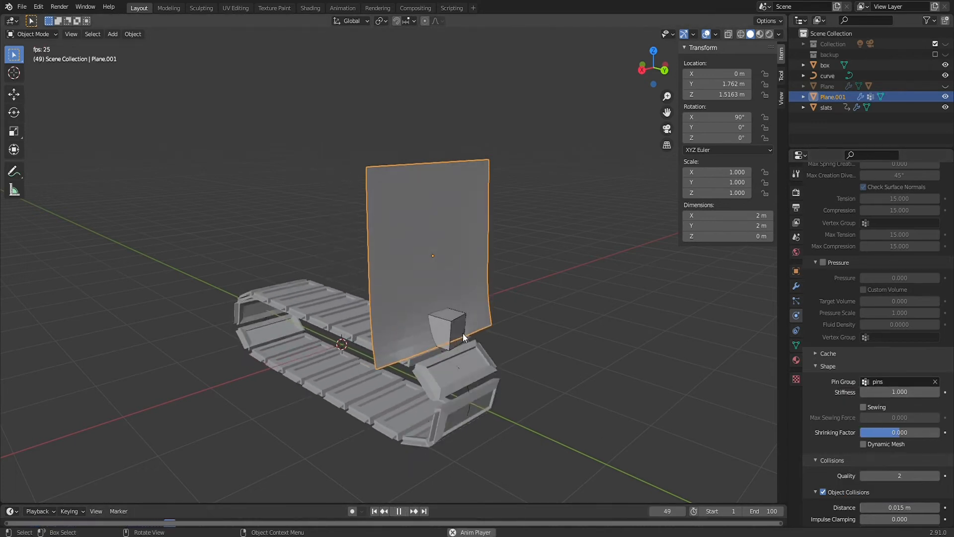
left_click(399, 511)
left_click(374, 511)
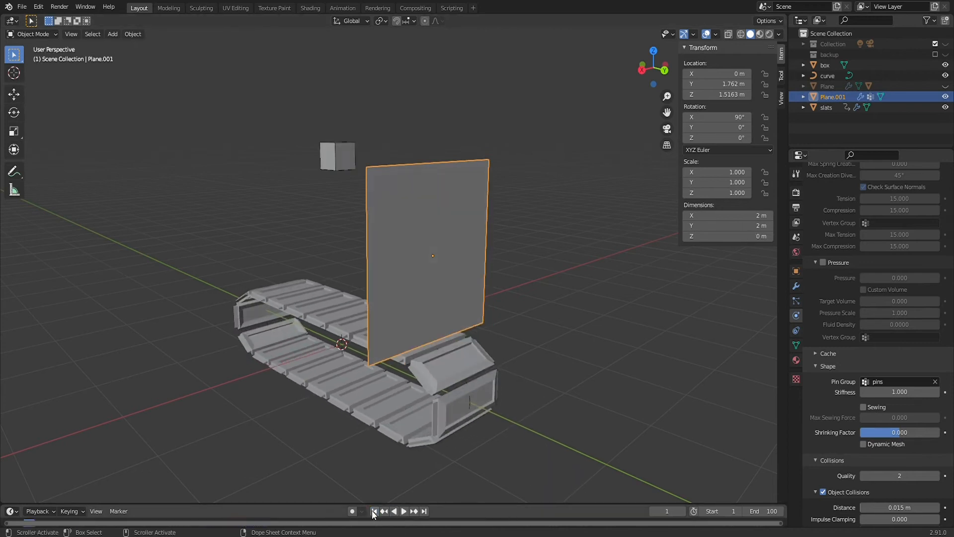
Step: Enable Collision physics on the box and play the simulation against the pinned cloth
left_click(338, 156)
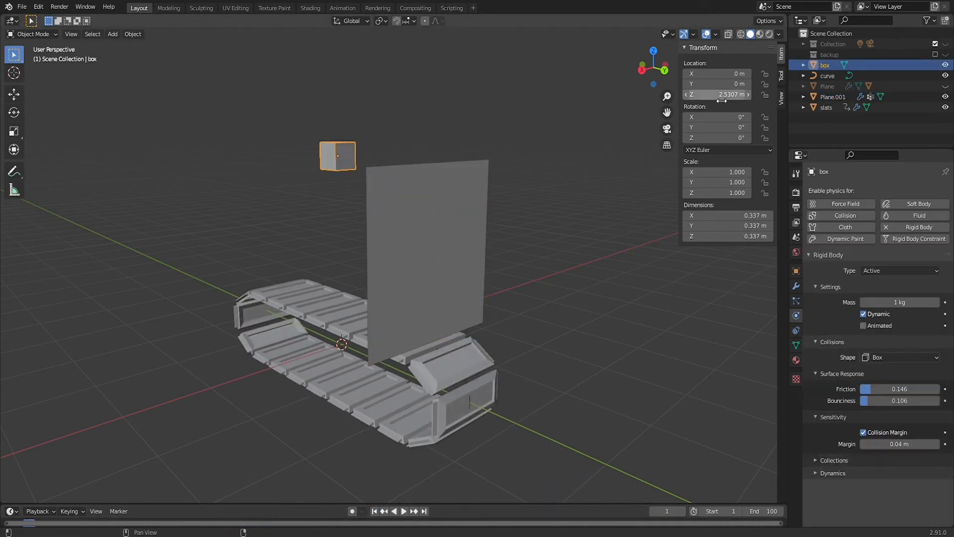
left_click(815, 215)
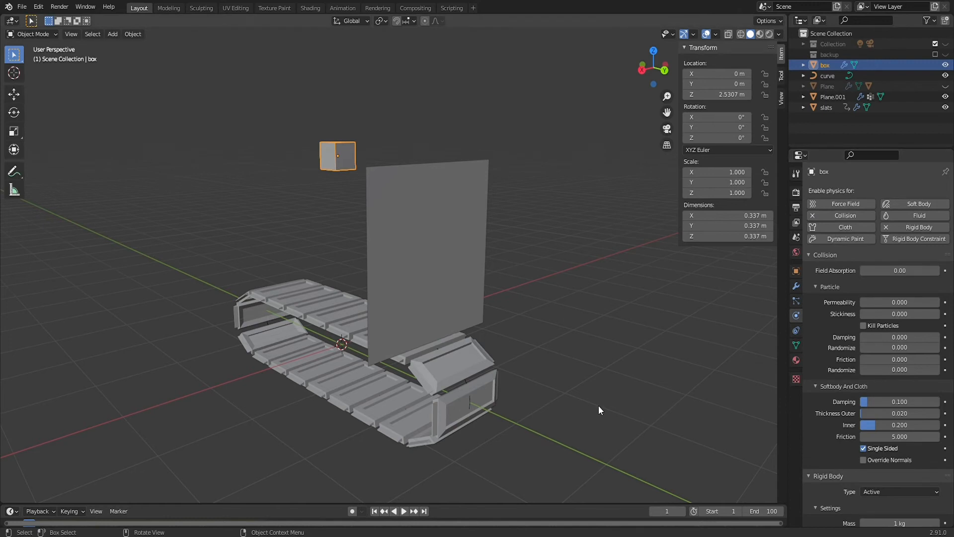
left_click(404, 511)
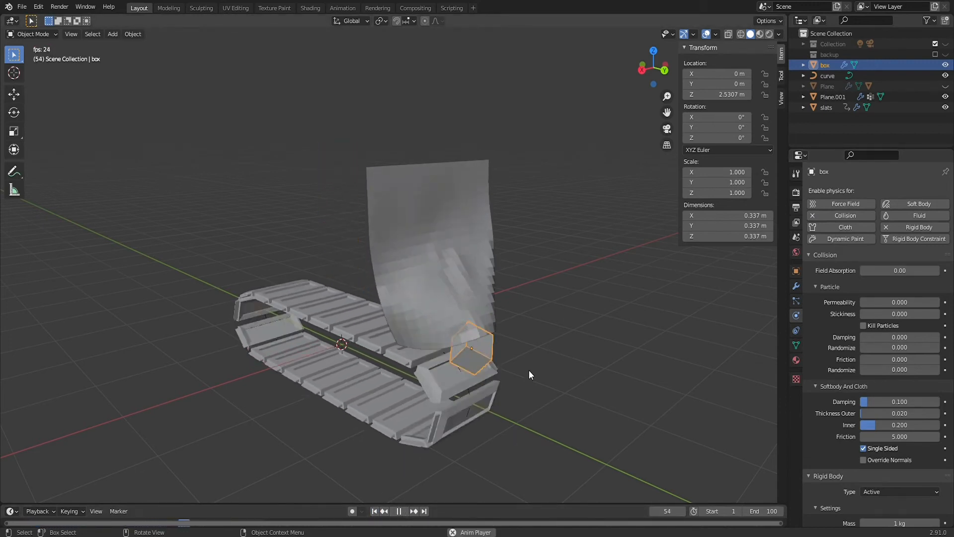
key("Escape")
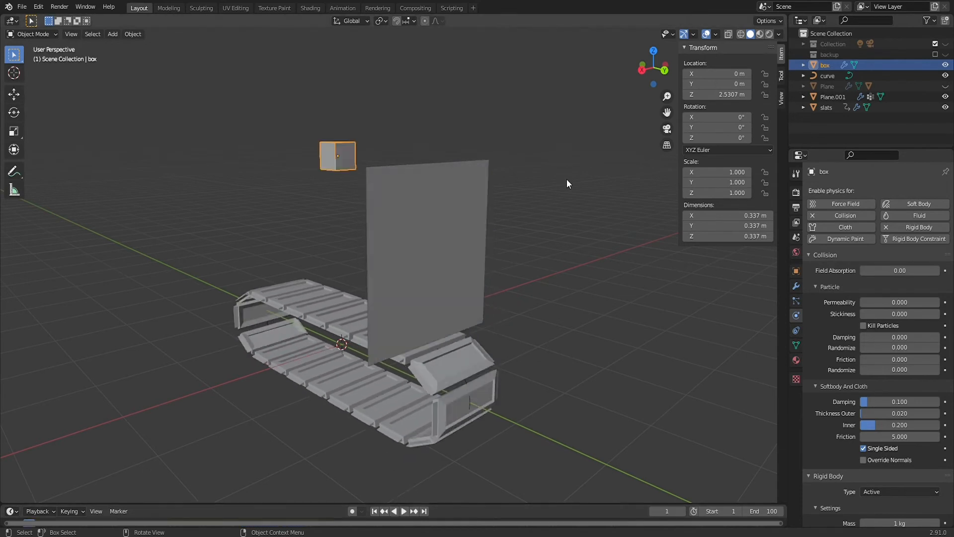
Step: View the track from its other side, enlarge the timeline and play the simulation again
middle_click_drag(567, 179, 399, 194)
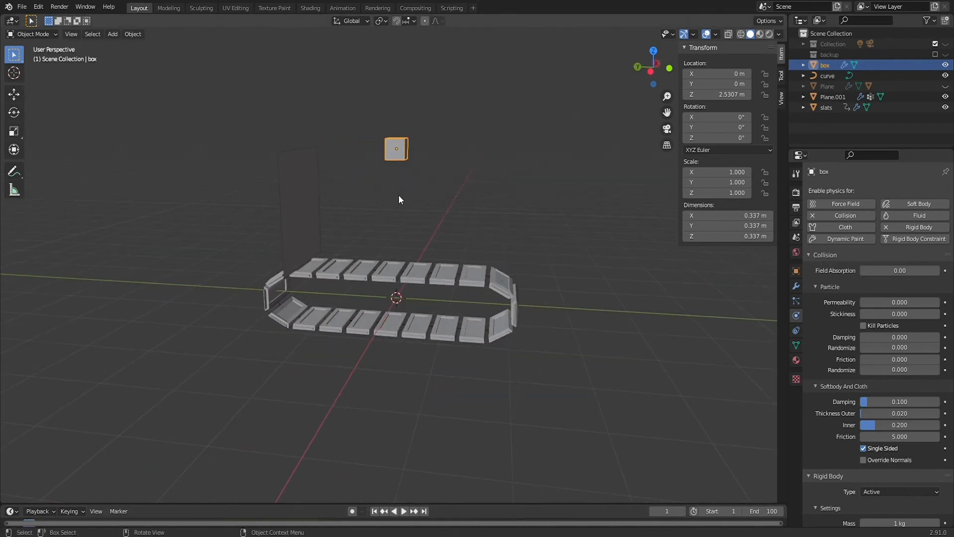
left_click_drag(403, 503, 404, 462)
left_click(403, 469)
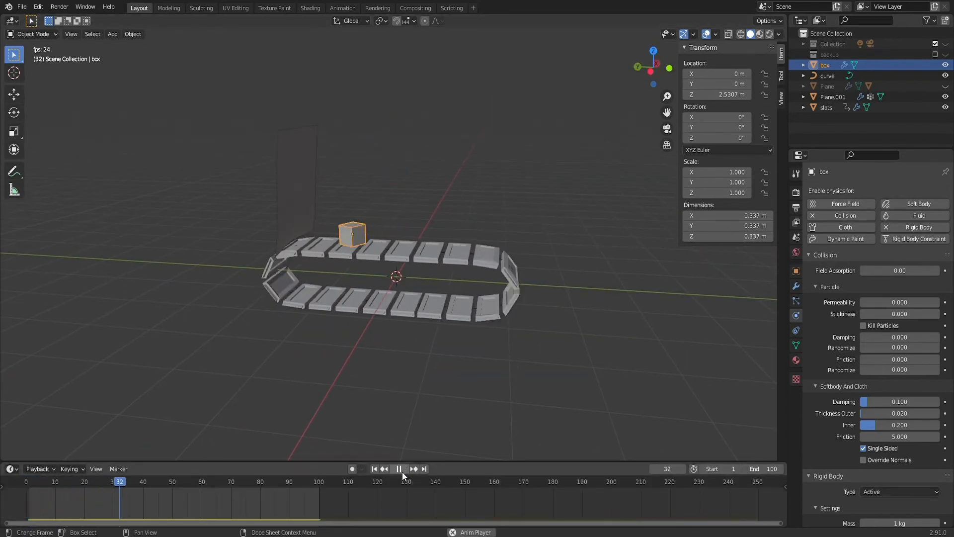
key("Escape")
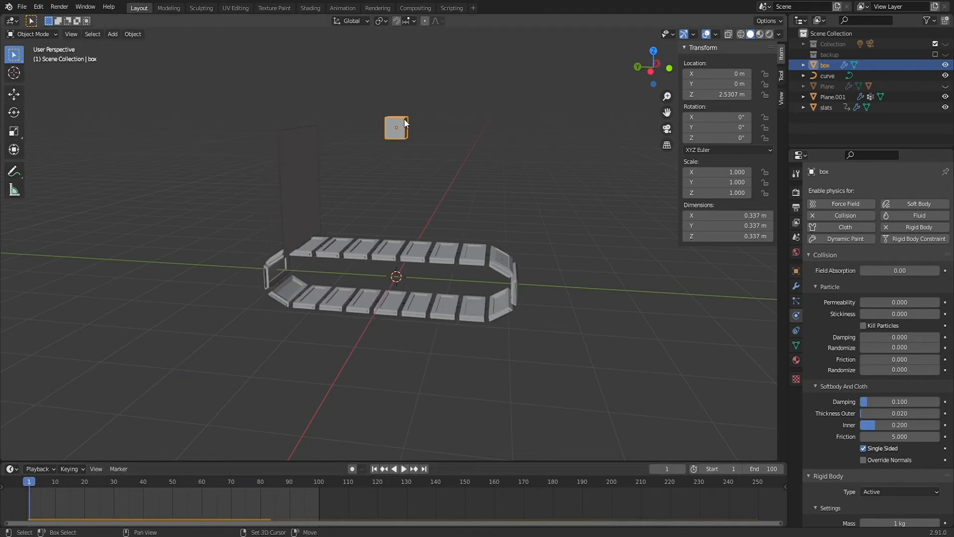
Step: Duplicate the box straight up to a Z location of about 3.33 m and play the simulation
key("shift+d")
key("z")
left_click(419, 135)
left_click(404, 469)
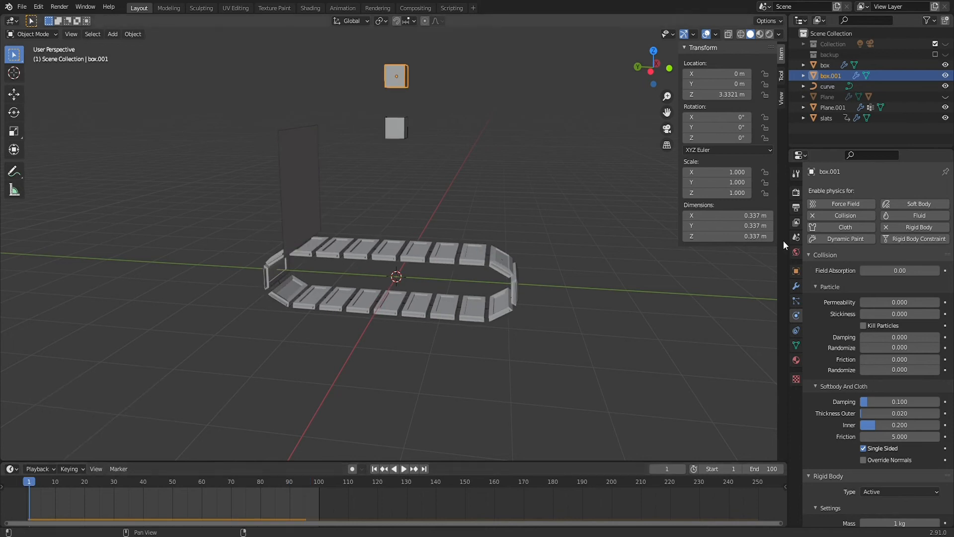
Step: Enable Animated in the duplicate box's rigid body settings and play the simulation
left_click(825, 255)
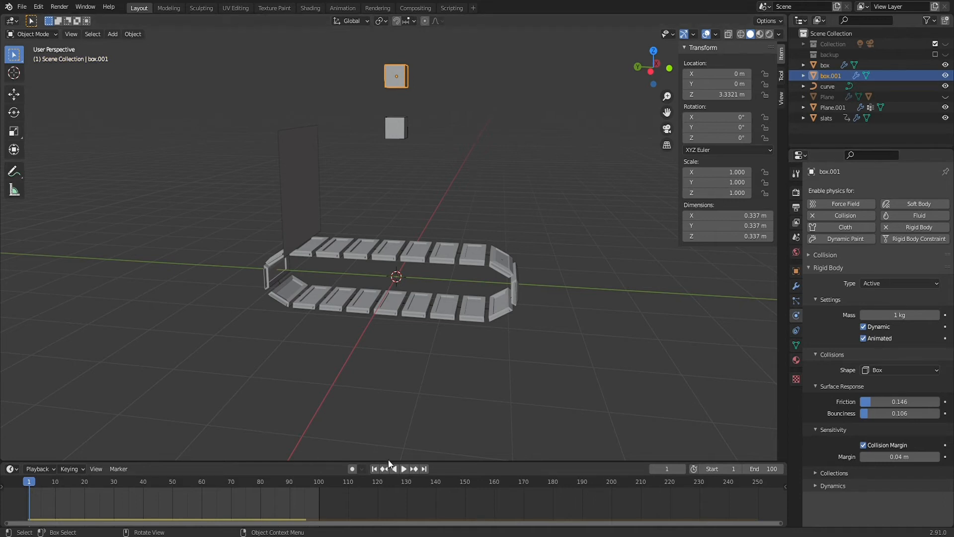
left_click(403, 469)
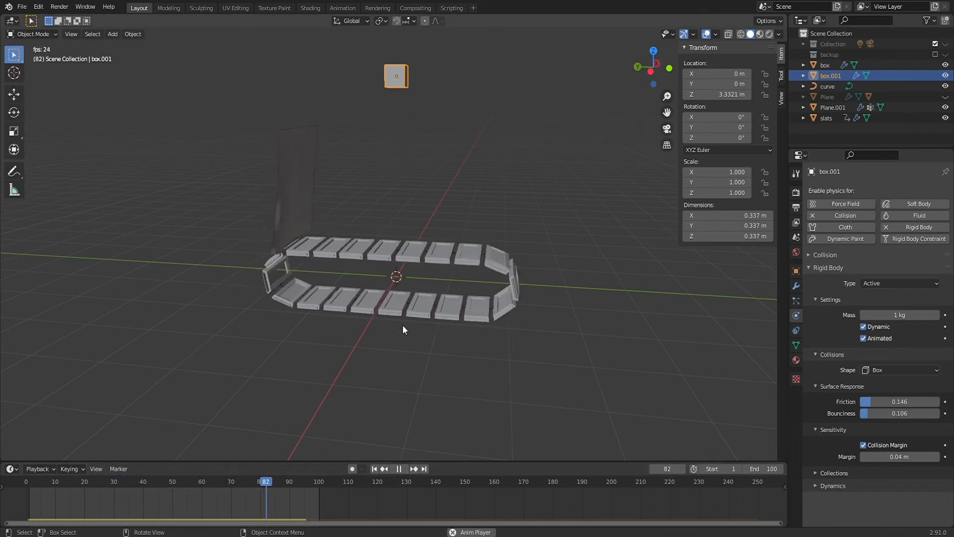
left_click(399, 468)
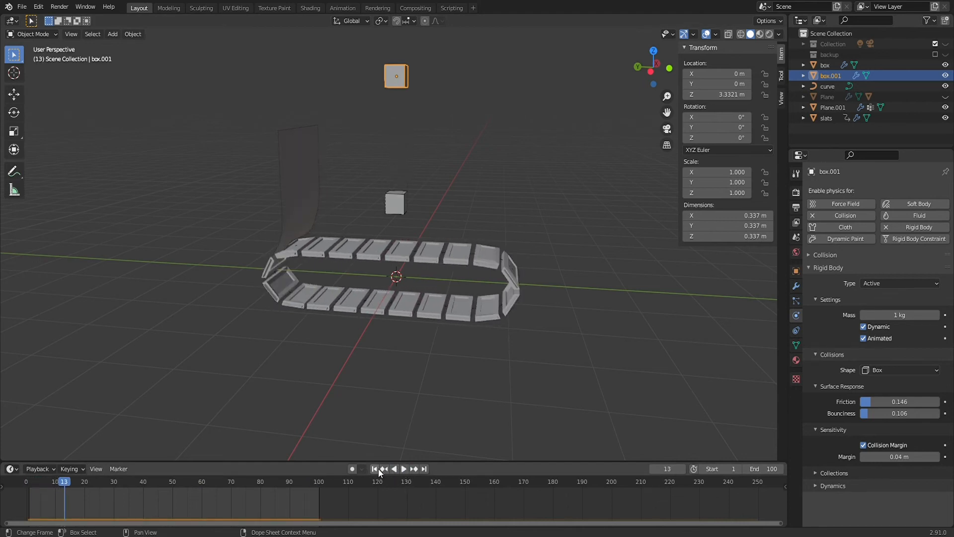
Step: Keyframe the duplicate box's Animated option on at frame 1 and off at frame 25, and play the simulation
left_click(374, 469)
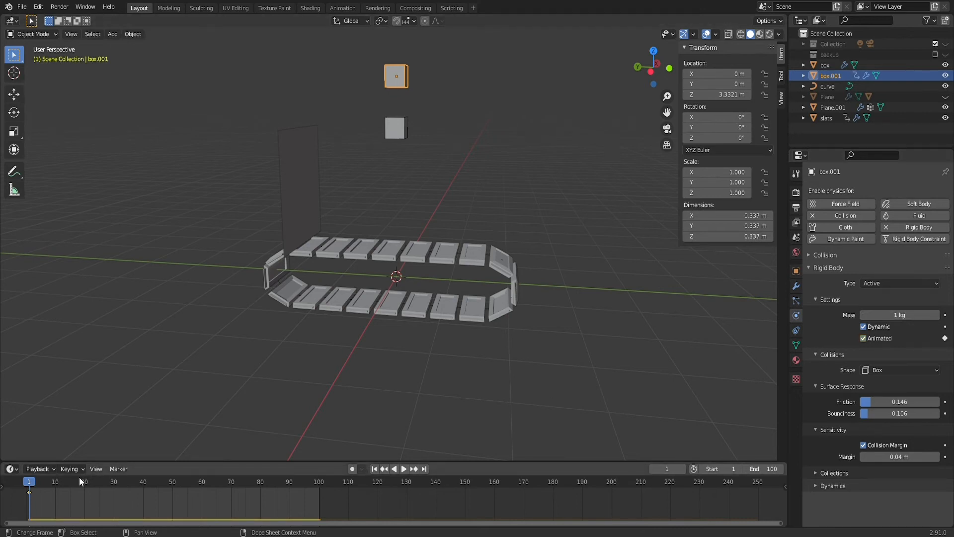
key("space")
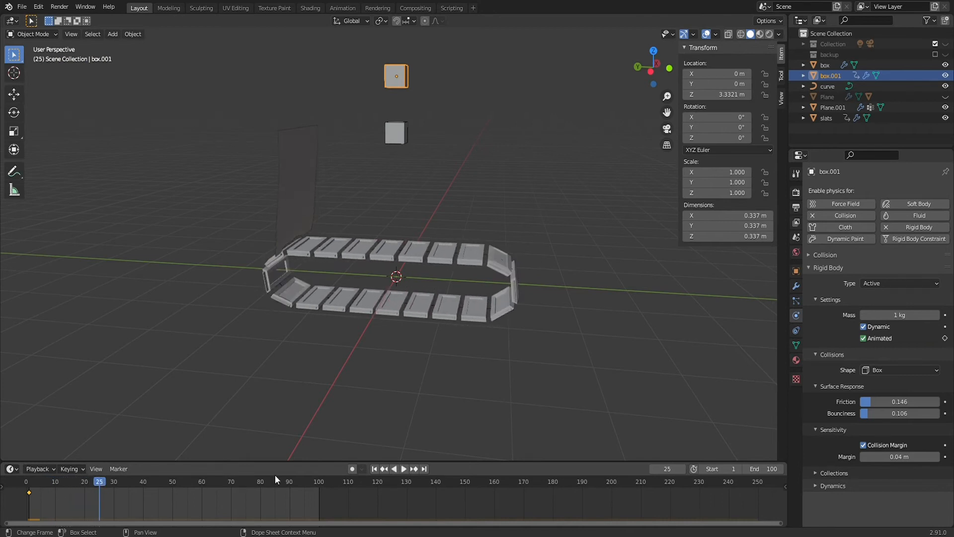
left_click(881, 336)
left_click(944, 338)
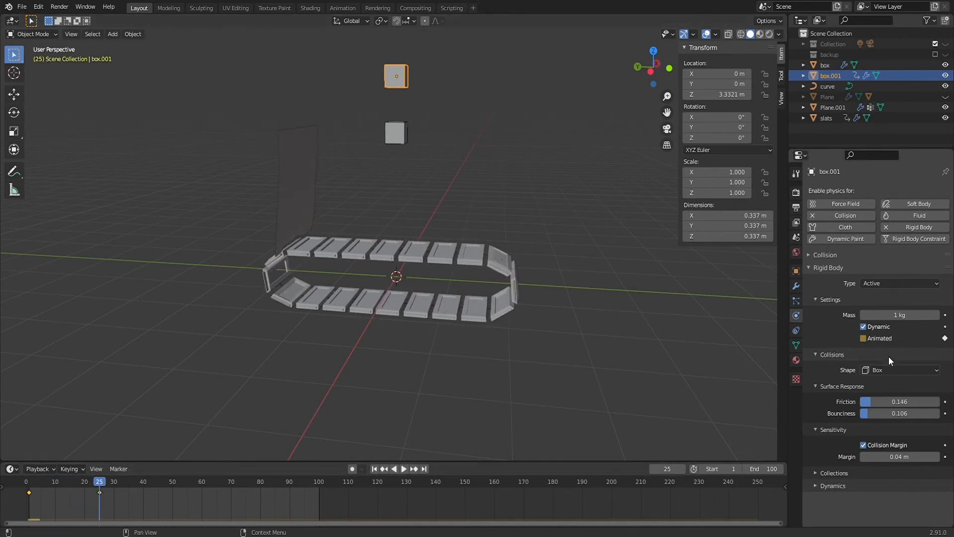
left_click(404, 468)
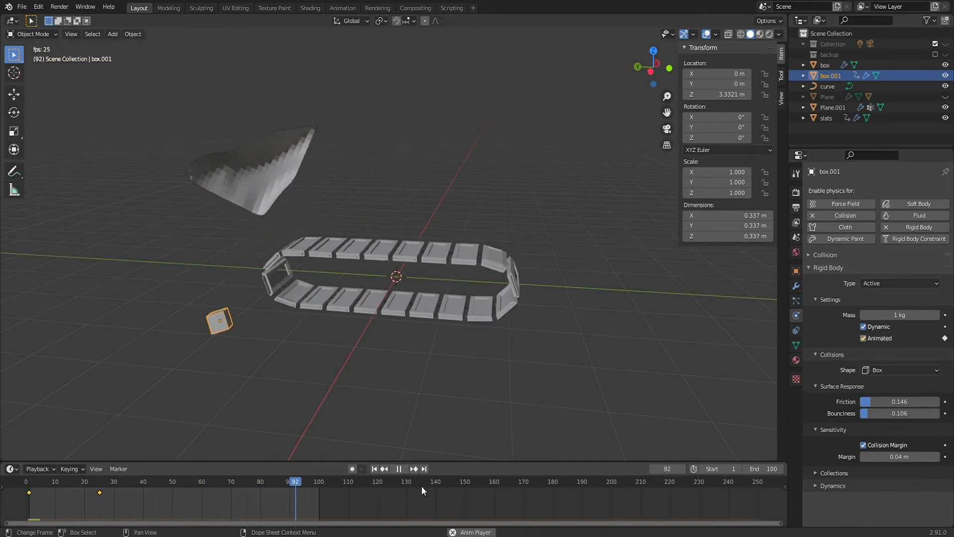
left_click(398, 468)
middle_click_drag(300, 414, 371, 416)
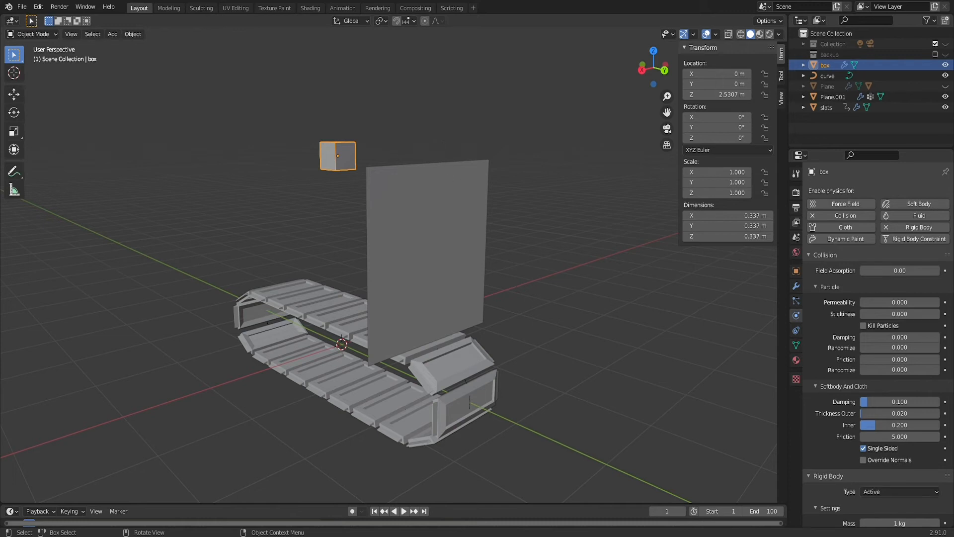
Step: Move the box, the slats and the cloth plane into a new collection named "belt group"
middle_click_drag(547, 237, 432, 246)
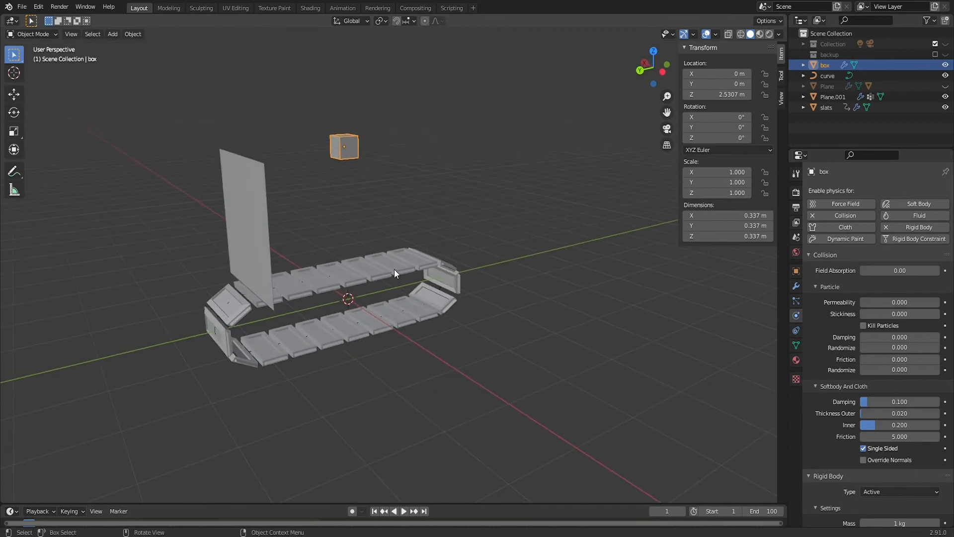
left_click(394, 269, "shift")
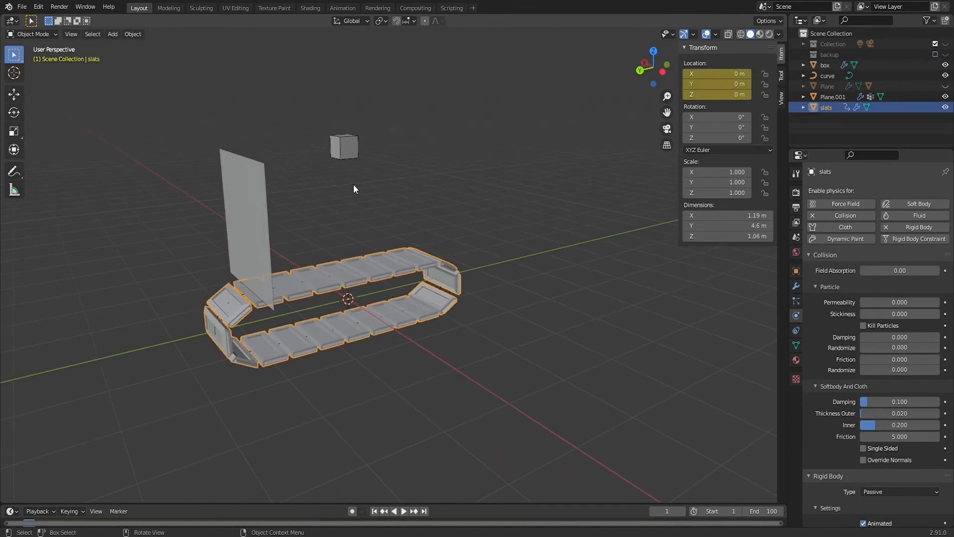
left_click(263, 213, "shift")
right_click(396, 258)
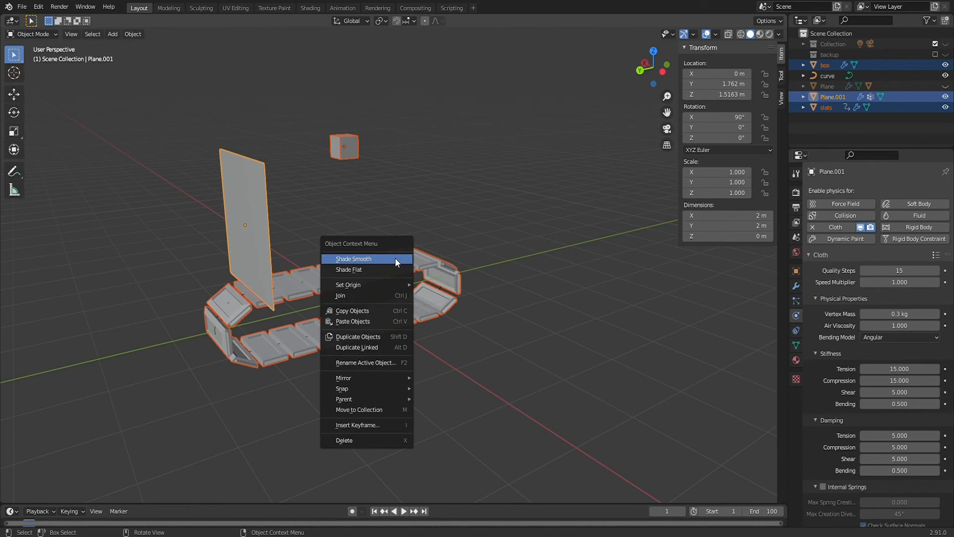
left_click(386, 413)
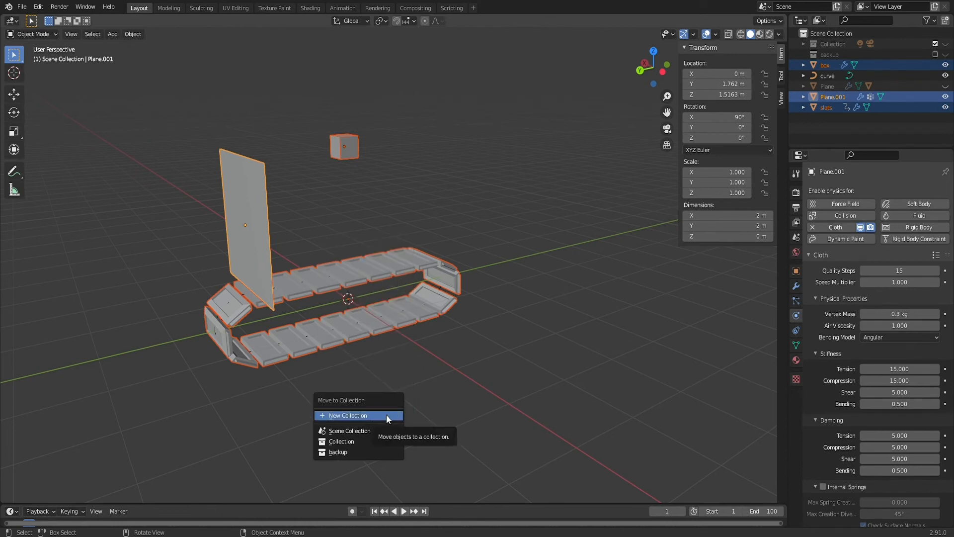
left_click(386, 415)
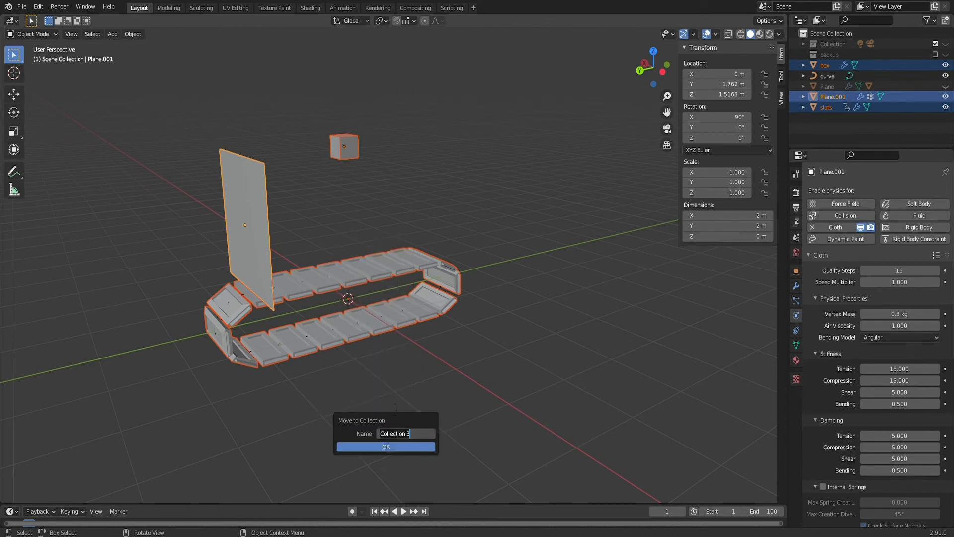
left_click(398, 450)
left_click(803, 65)
left_click(827, 64)
Step: Add a plane at the scene centre and name it "belt group parent"
key("shift+a")
mouse_move(418, 275)
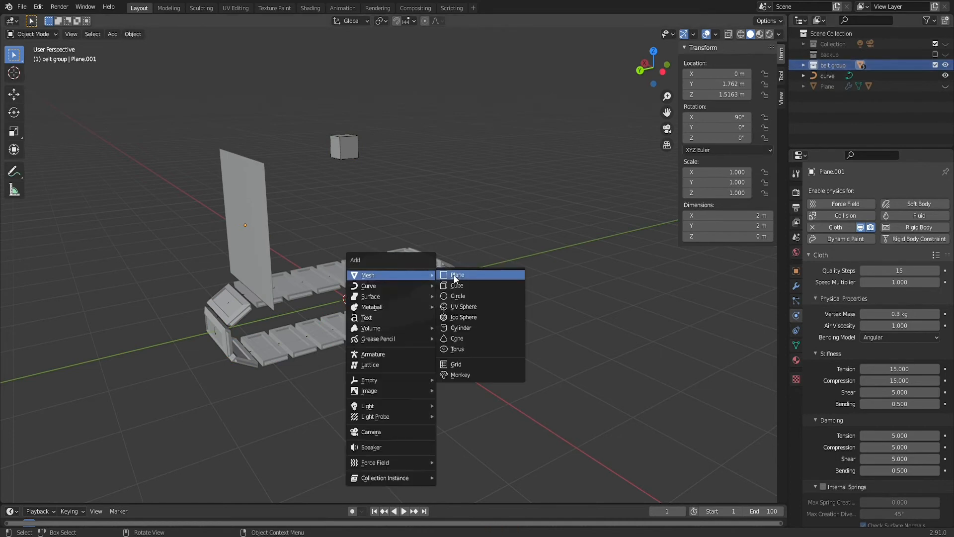
left_click(454, 276)
left_click(804, 65)
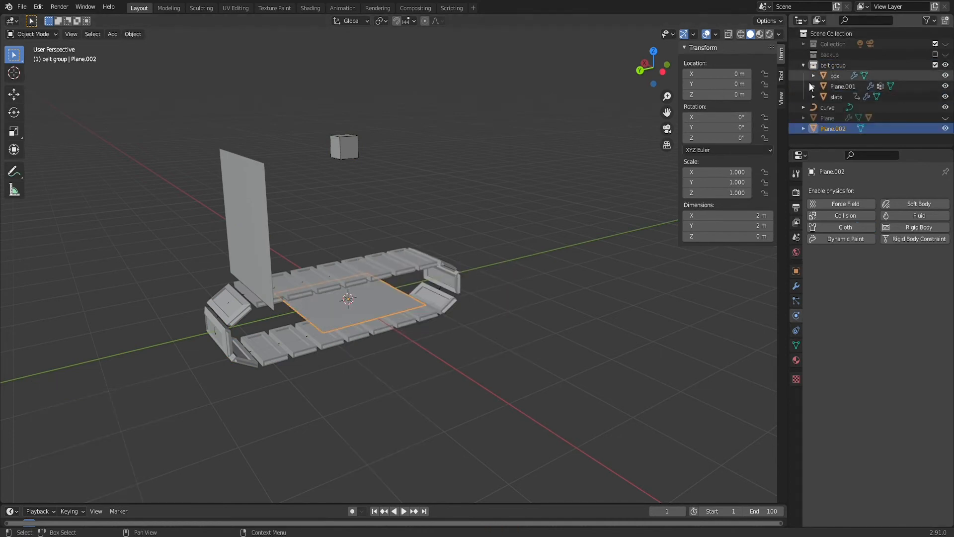
key("Return")
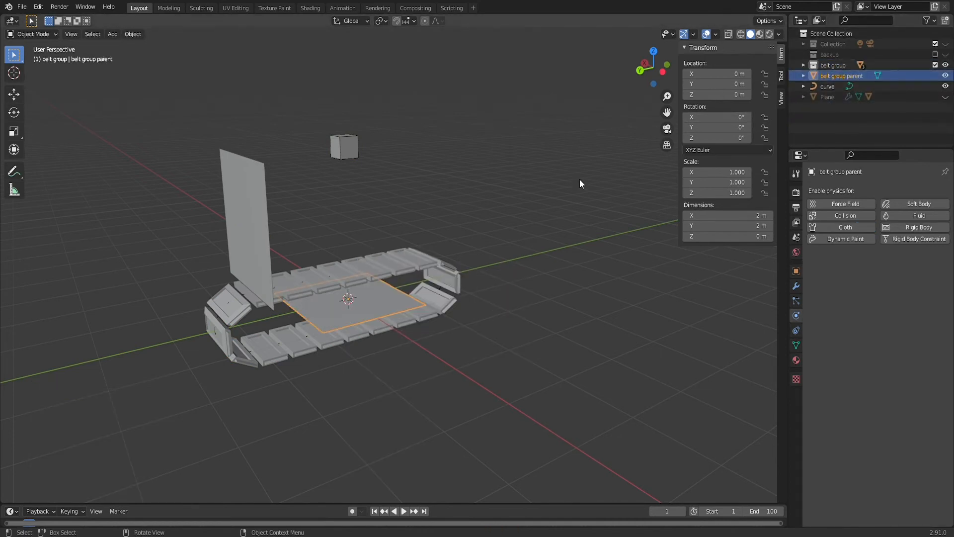
Step: Parent all objects in the belt group collection to the belt group parent plane and set its instancing to Faces
left_click(819, 65)
right_click(819, 65)
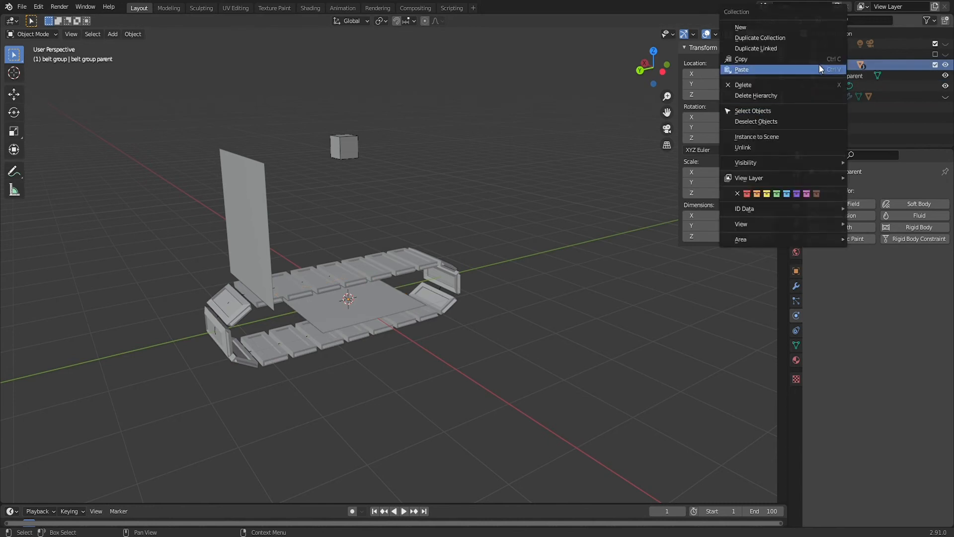
left_click(798, 113)
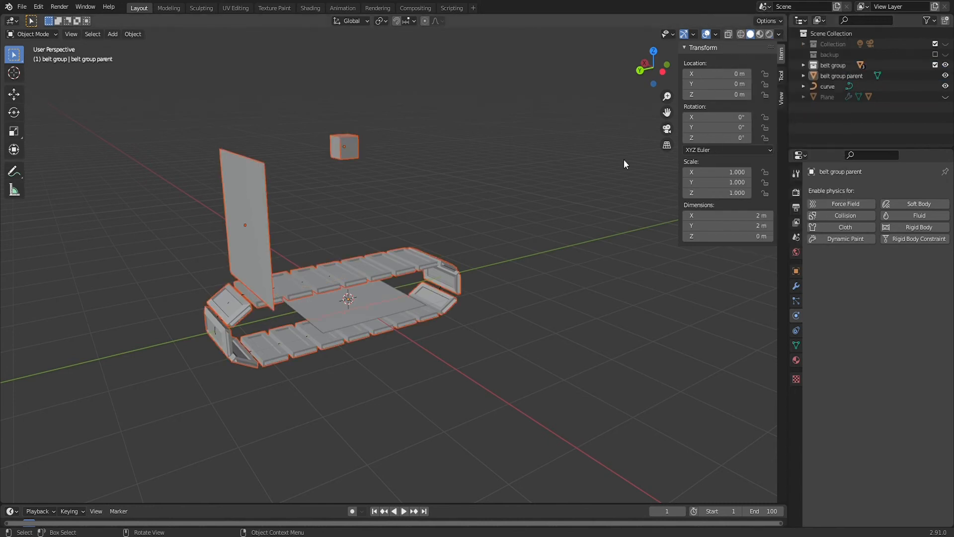
right_click(374, 303)
mouse_move(373, 292)
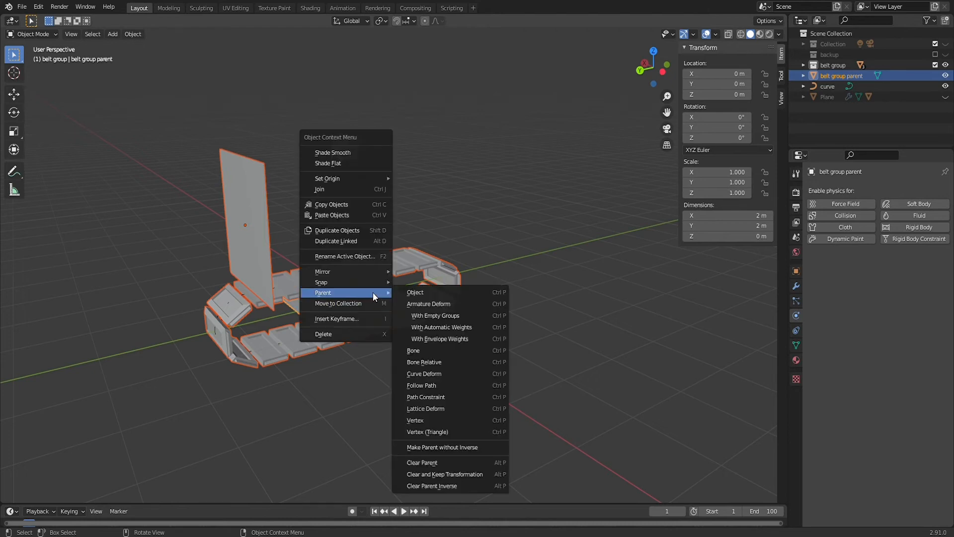
left_click(416, 291)
left_click(796, 270)
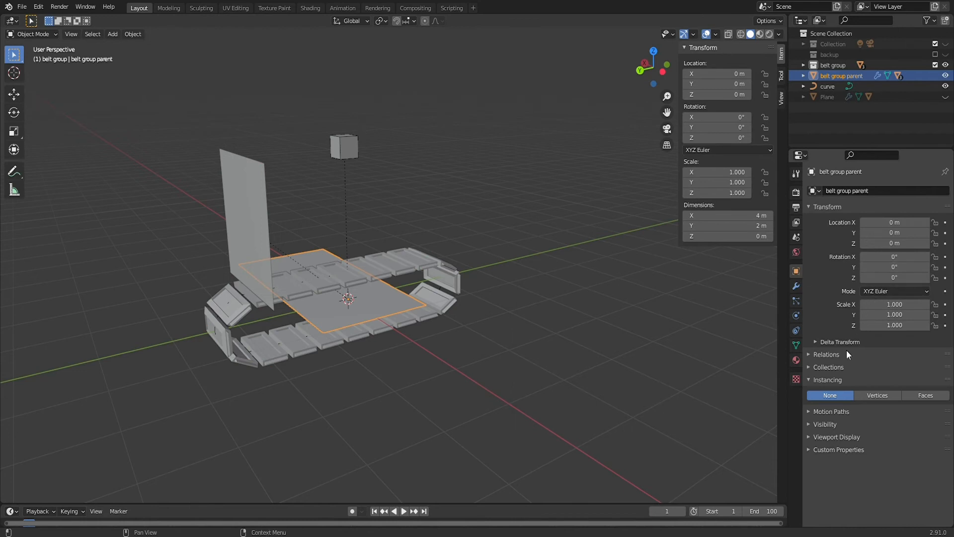
left_click(919, 395)
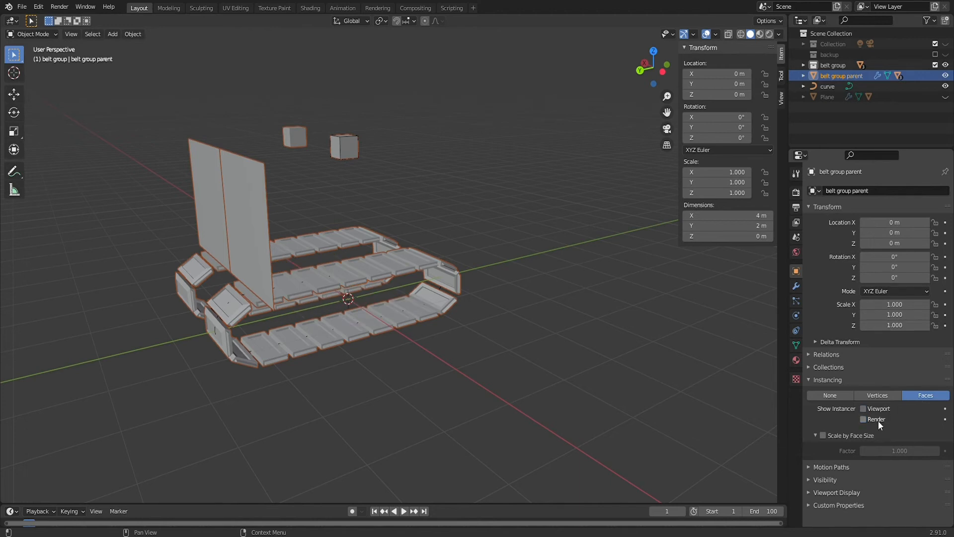
Step: Add an Array modifier to belt group parent with a count of 7 and a relative X offset of 1.4
left_click(797, 287)
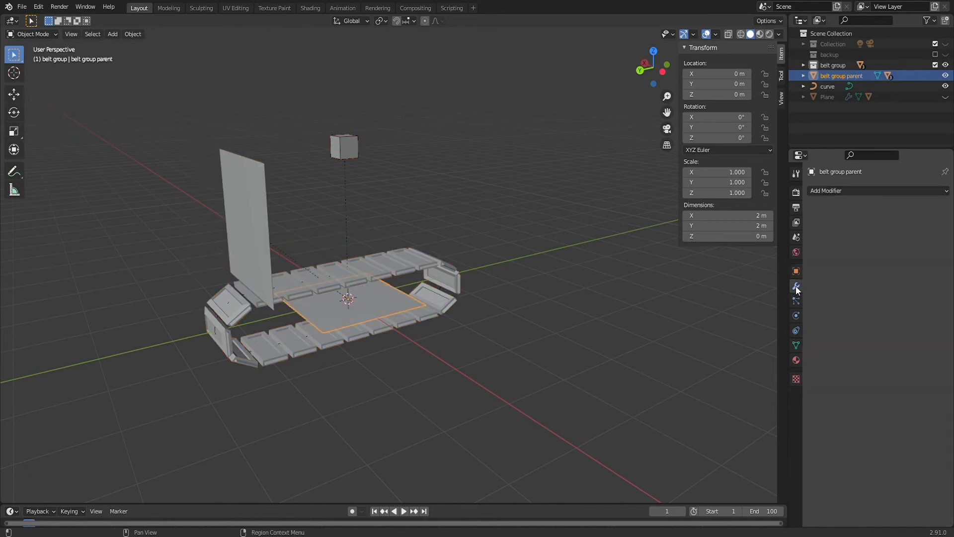
left_click(833, 194)
left_click(756, 221)
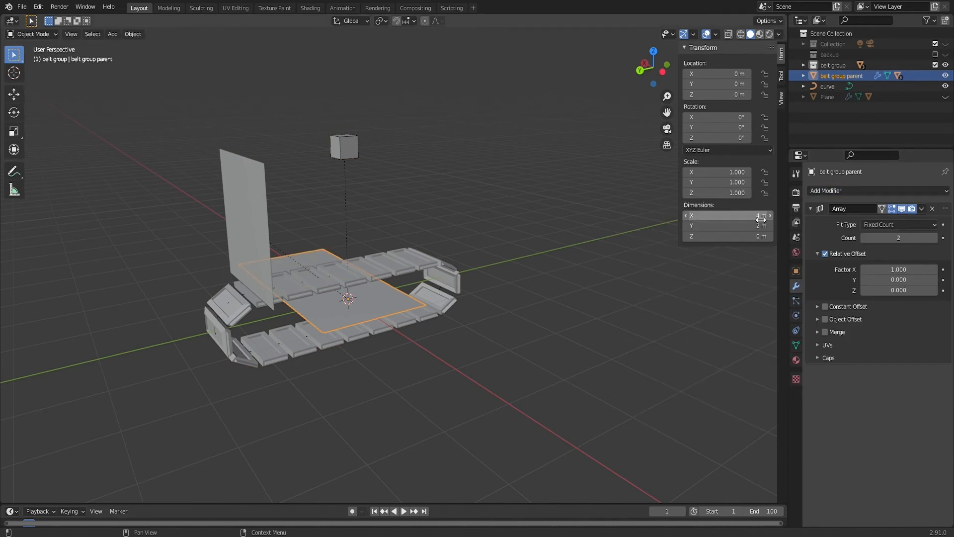
left_click(936, 238)
left_click(936, 238)
left_click_drag(915, 268, 934, 269)
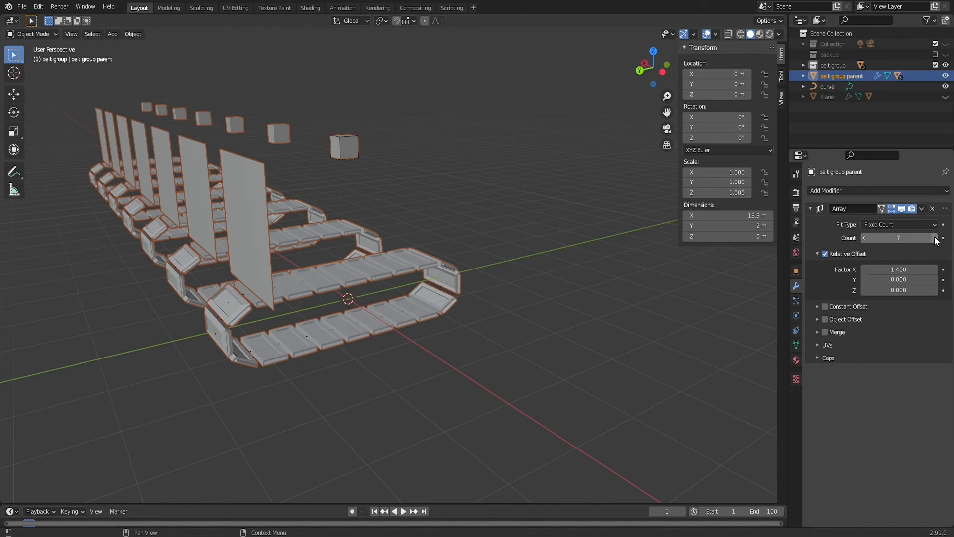
Step: Add a second Array modifier with a count of 5 and relative offsets of 0 in X and -3 in Y
left_click(833, 192)
left_click(747, 220)
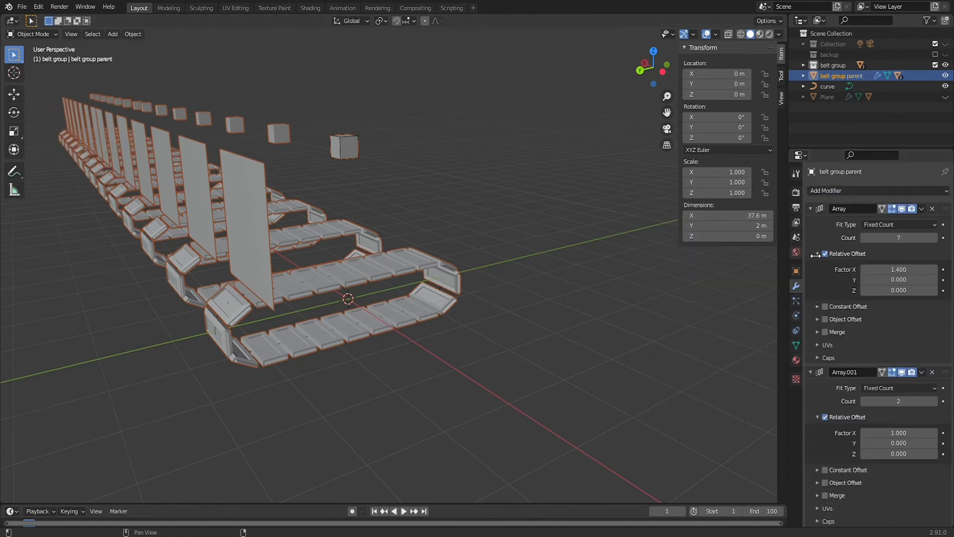
left_click(810, 209)
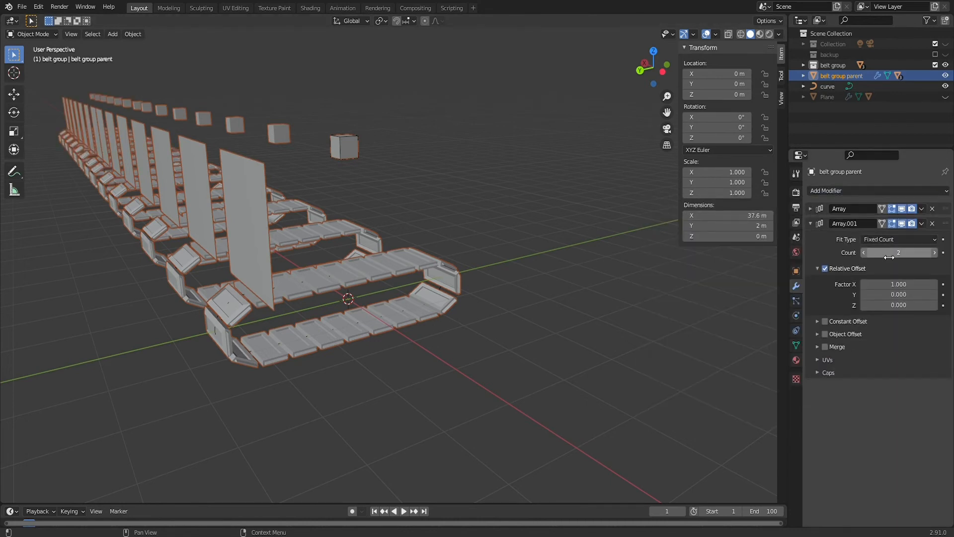
left_click_drag(897, 284, 849, 284)
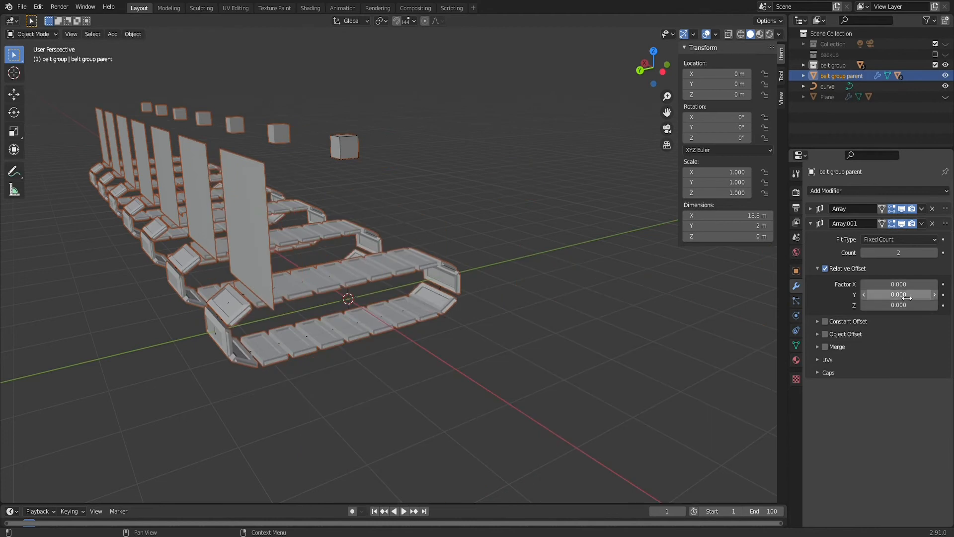
left_click_drag(907, 297, 840, 298)
left_click_drag(918, 254, 934, 254)
Step: View the grid of instanced tracks up close and play the simulation
scroll(536, 291, "down", 2)
middle_click_drag(537, 292, 447, 410)
left_click(403, 511)
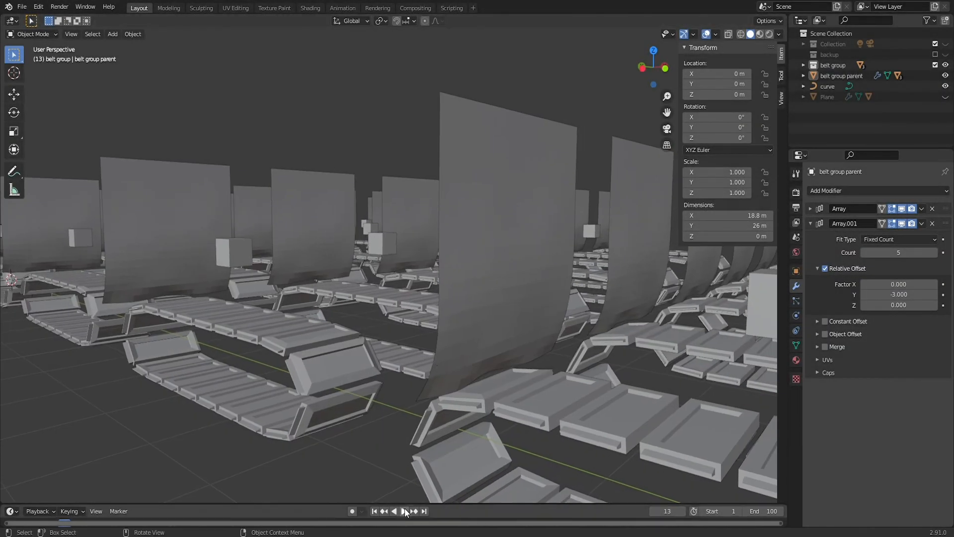
left_click(405, 511)
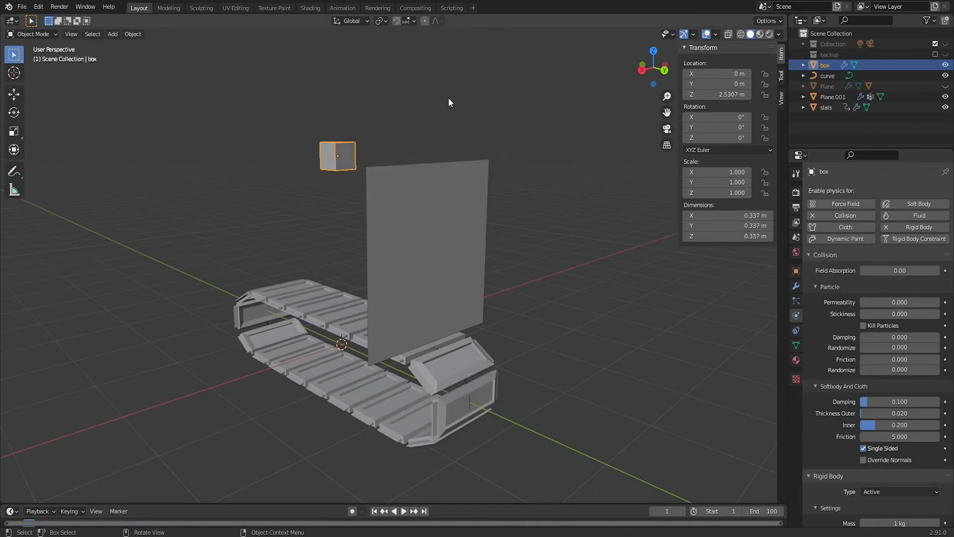
Step: Snap the 3D cursor to the box and add a mesh circle with 16 vertices there
middle_click_drag(448, 103, 313, 104)
key("shift+a")
key("shift+s")
left_click(392, 169)
key("shift+a")
left_click(428, 172)
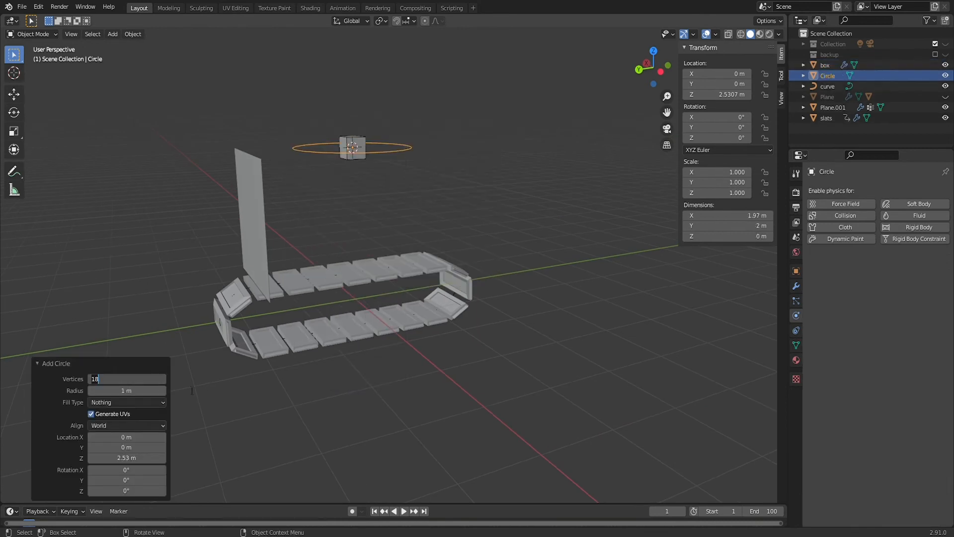
type("16")
key("Return")
Step: Scale the circle down around the box and extrude it upward about 1.04 m into an open tube
key("s")
left_click(469, 155)
key("Tab")
key("e")
key("s")
key("shift+z")
middle_click_drag(456, 264, 402, 164)
key("e")
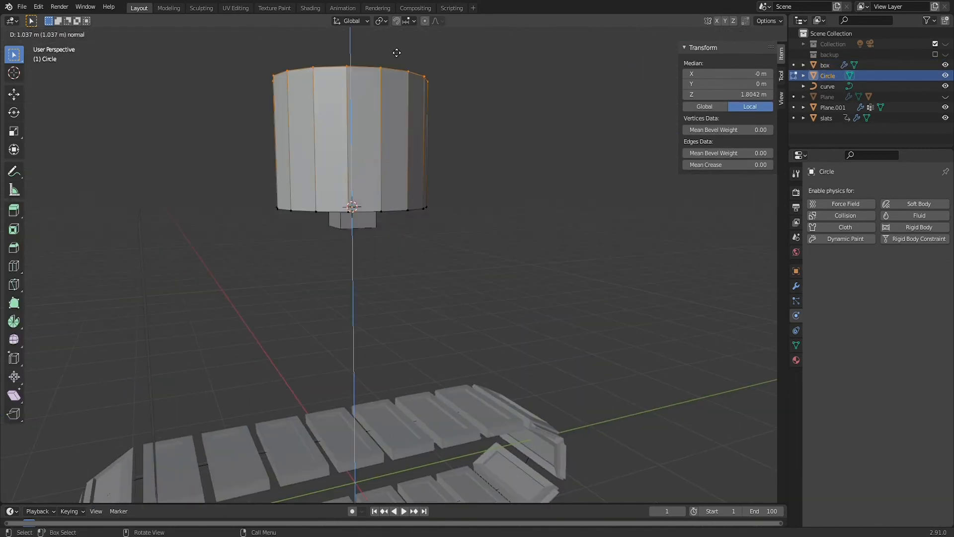
left_click(397, 50)
Step: Add a Subdivision Surface modifier to the tube with a viewport level of 2
key("Tab")
left_click(796, 286)
left_click(879, 191)
left_click(746, 370)
left_click(935, 238)
Step: Add loop cuts near the tube's upper and lower rims and select the face loop at its base
key("Tab")
key("ctrl+r")
left_click(396, 140)
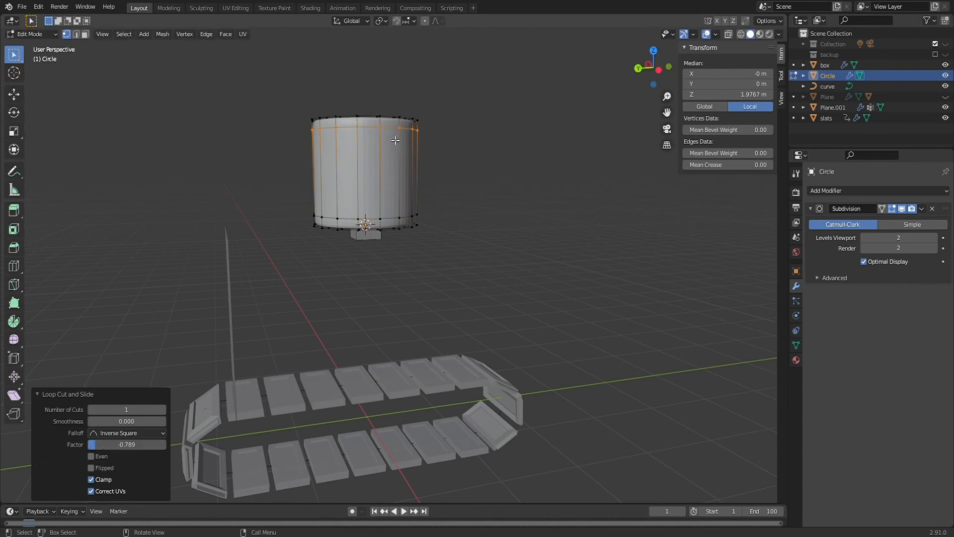
key("3")
left_click(395, 224, "alt")
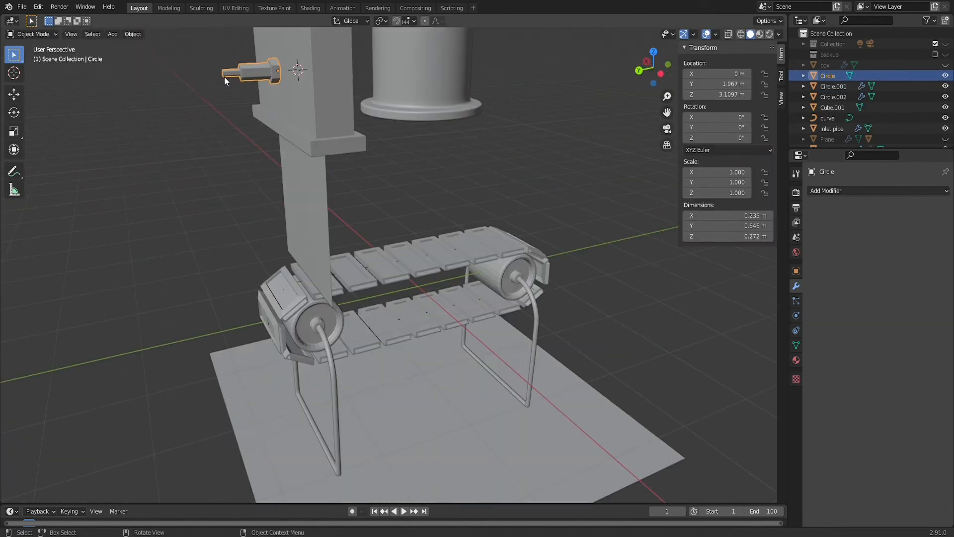
Step: Model a tapered six-sided lamp shade from a new circle near the wall arm and snap the 3D cursor to its opening
key("shift+a")
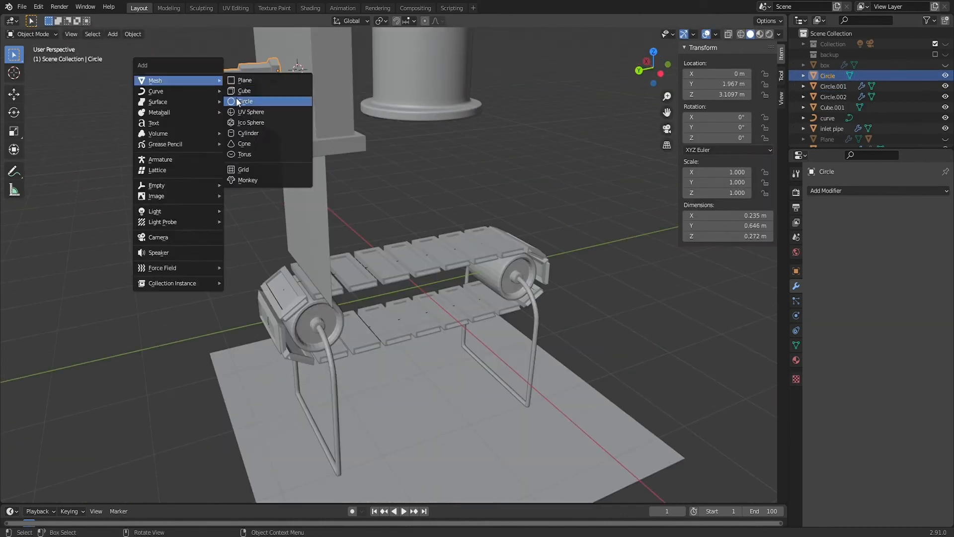
left_click(237, 101)
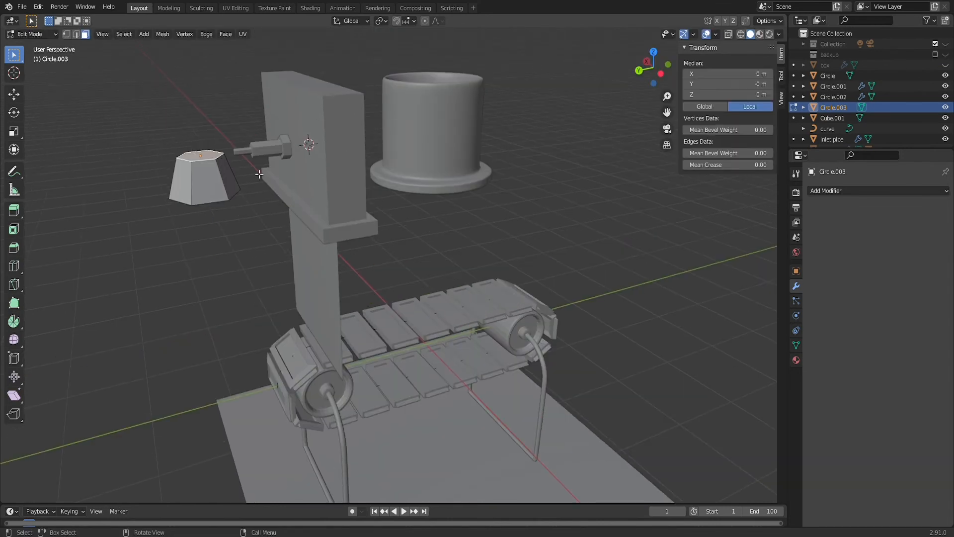
left_click(157, 380)
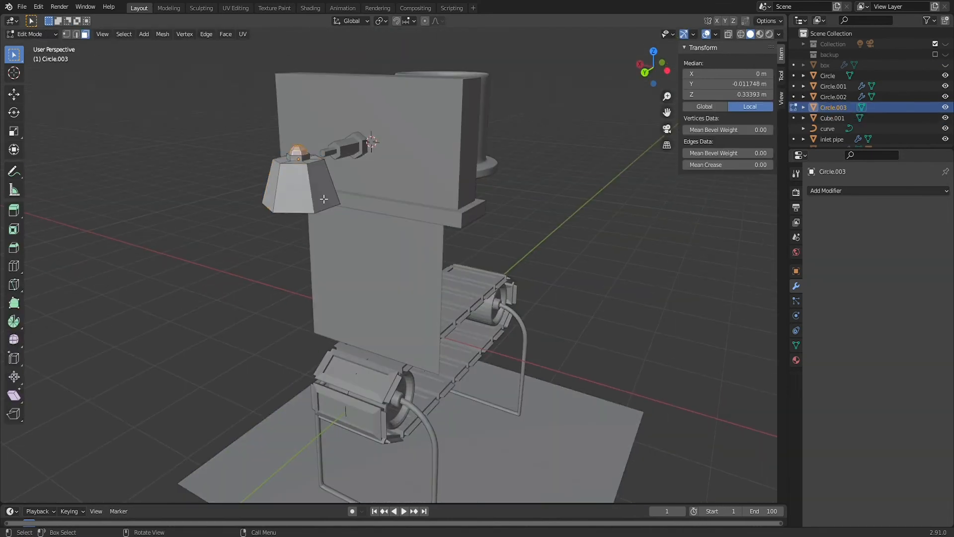
key("s")
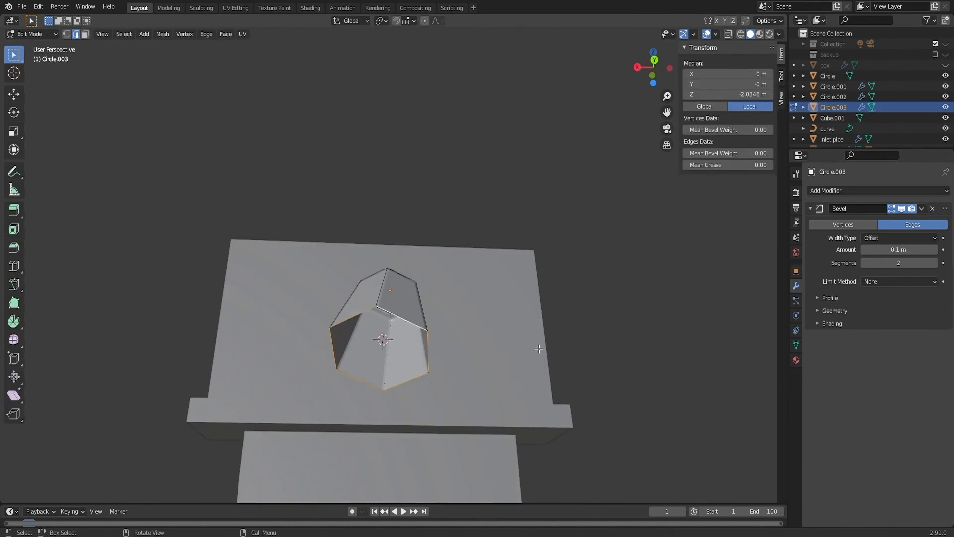
key("shift+s")
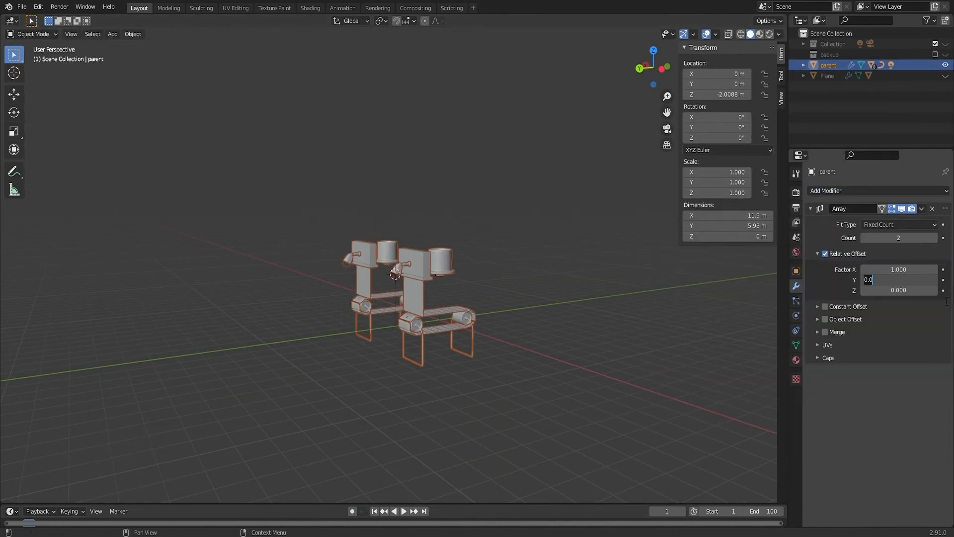
Step: Set the relative Y offset of the parent plane's Array modifier to 1.0
type("1.0")
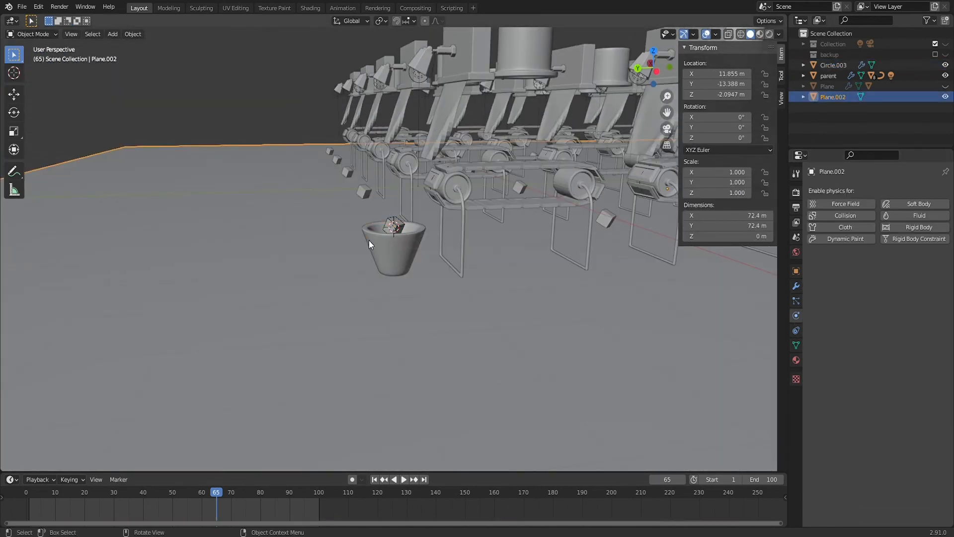
Step: Parent the bucket to the parent plane and set the plane's instancing to Faces
left_click(369, 240)
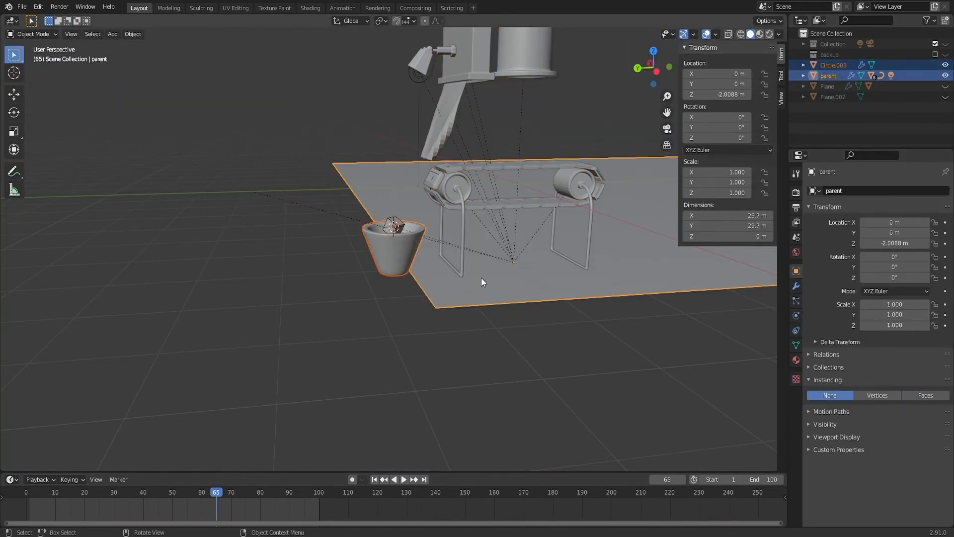
left_click(926, 395)
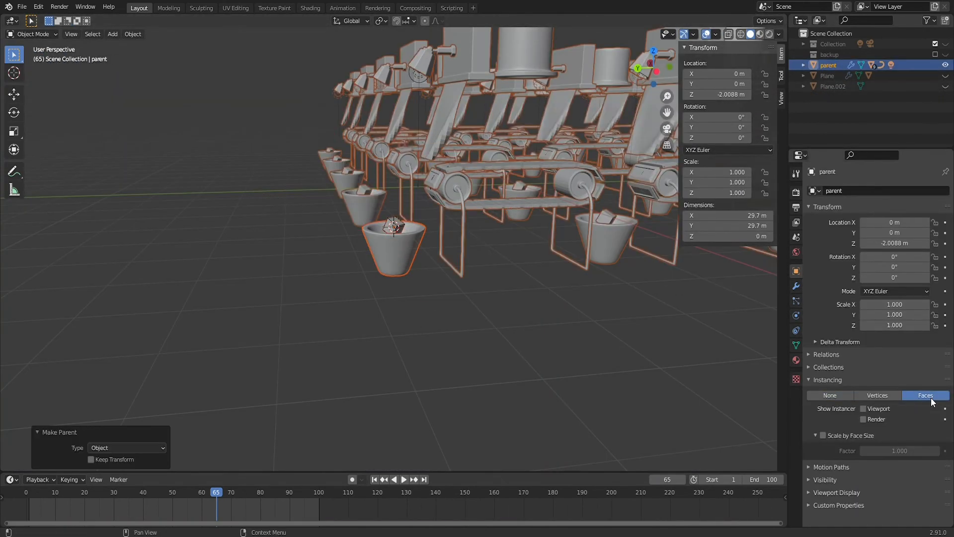
Step: Inset each face of the box under the inlet tube individually by about 0.054 m and scale the inner faces inwards
left_click(211, 280)
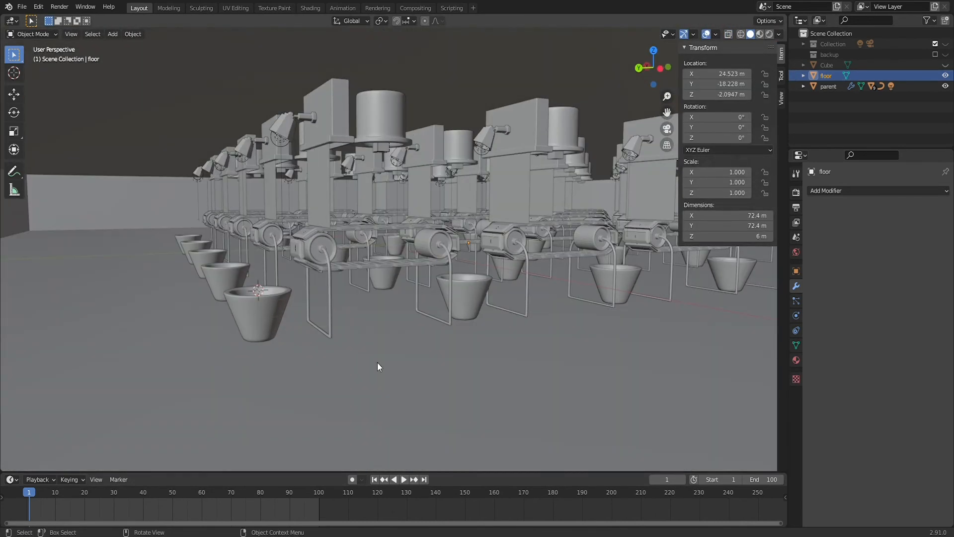
left_click(397, 154)
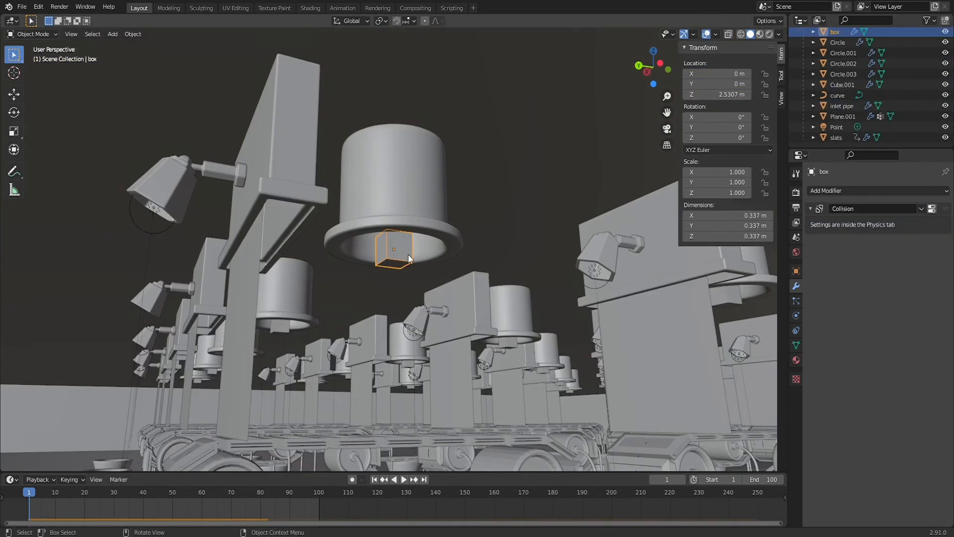
key("i")
left_click(515, 286)
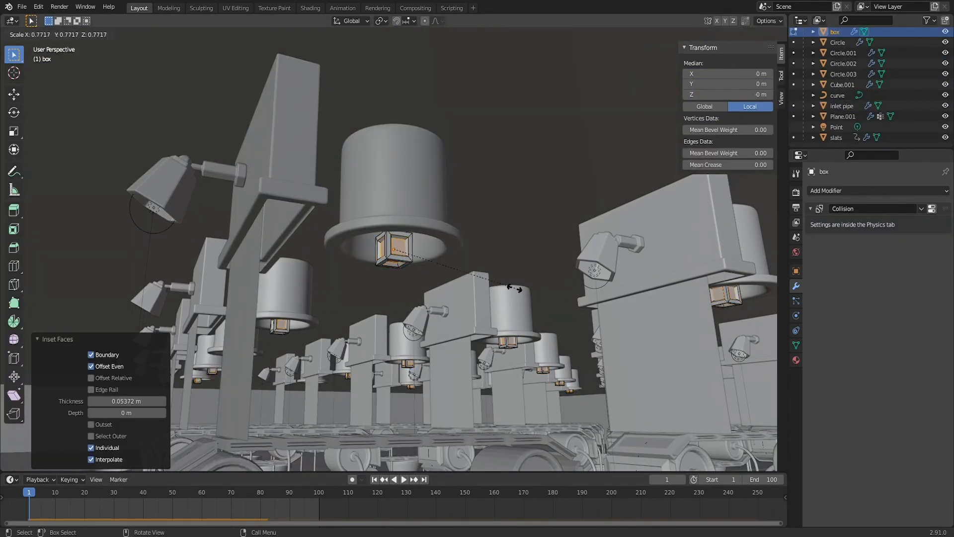
Step: Give the box two materials, "box light" as an orange Emission with strength 25 and "box whole" for the remaining faces, and select the inlet pipe
left_click(795, 360)
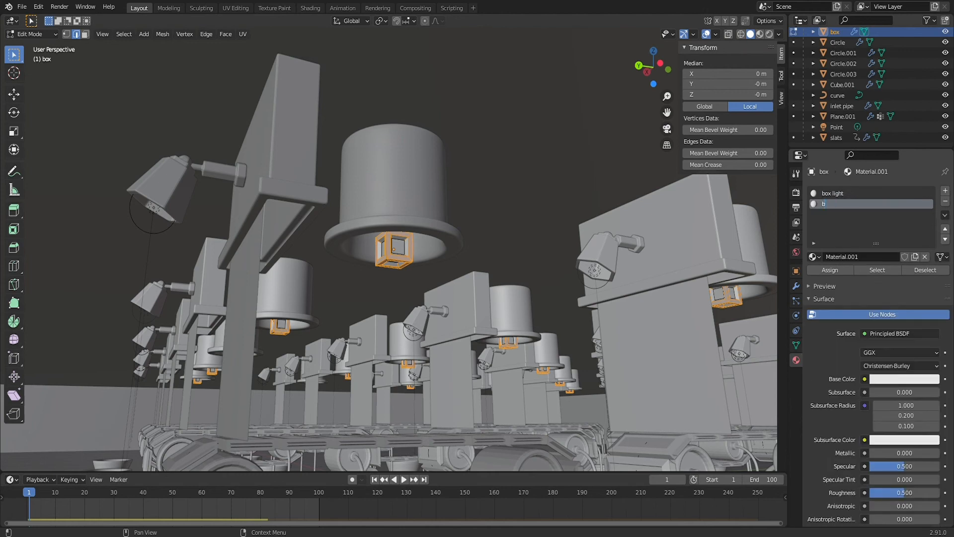
key("Tab")
scroll(888, 323, "down", 5)
left_click(905, 260)
left_click(899, 126)
scroll(838, 198, "up", 5)
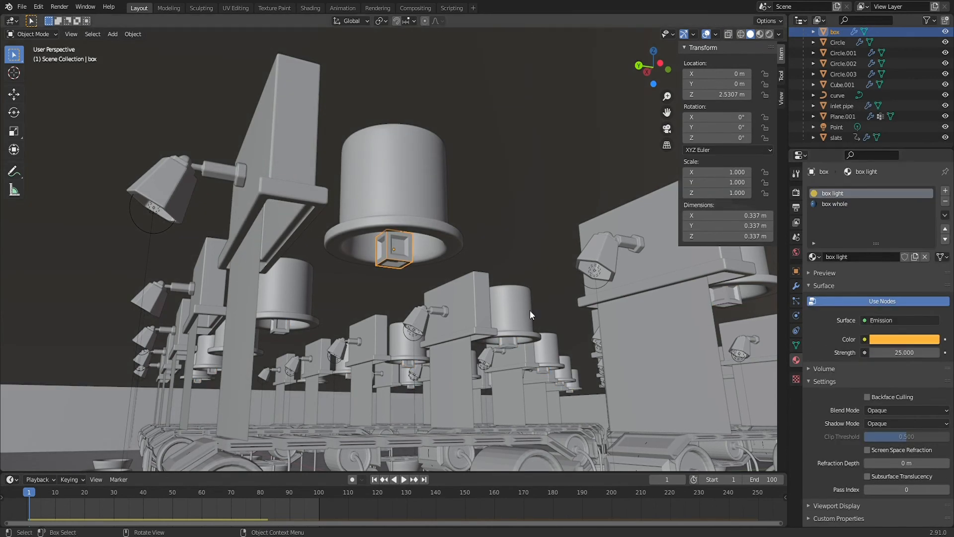
left_click(842, 106)
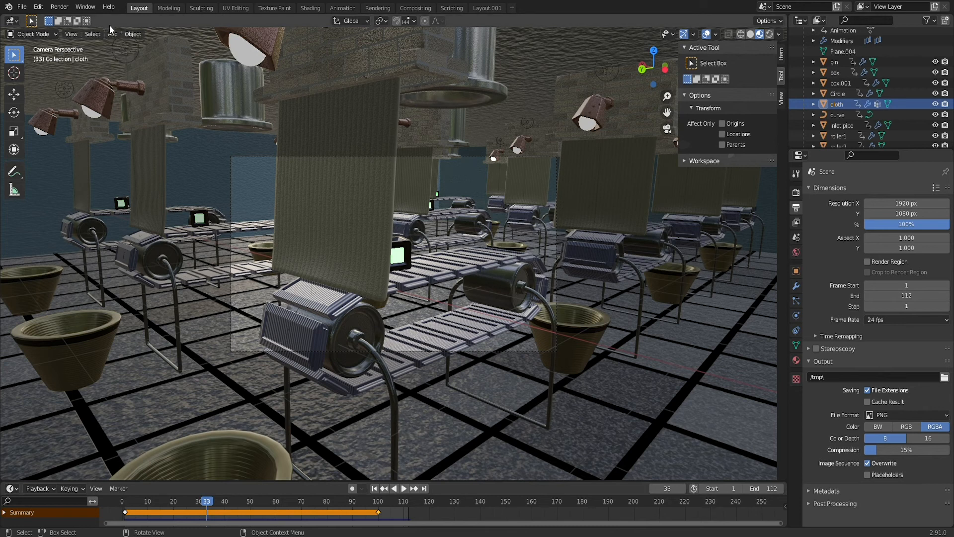
Step: Bake the cloth's action over frames 1 to 112 with Object as the bake data
left_click(133, 34)
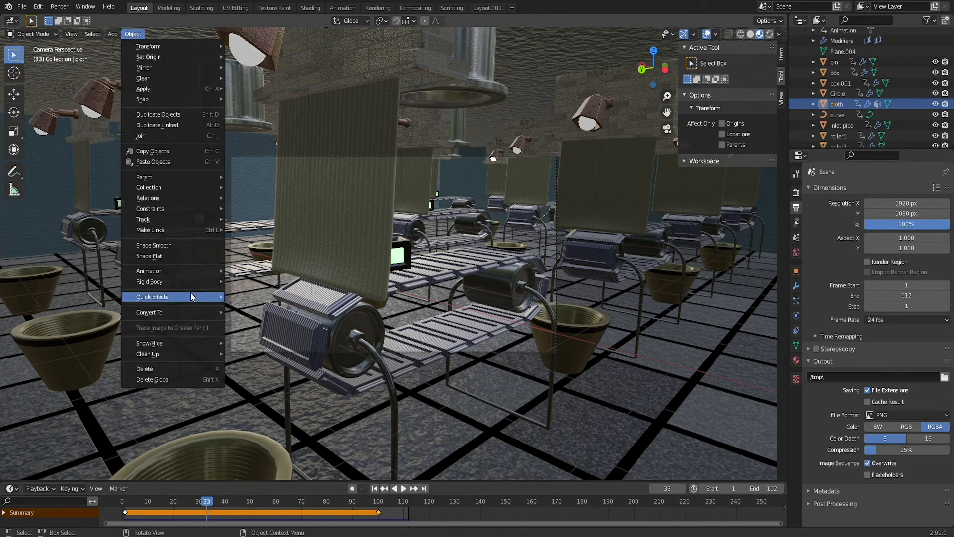
mouse_move(193, 267)
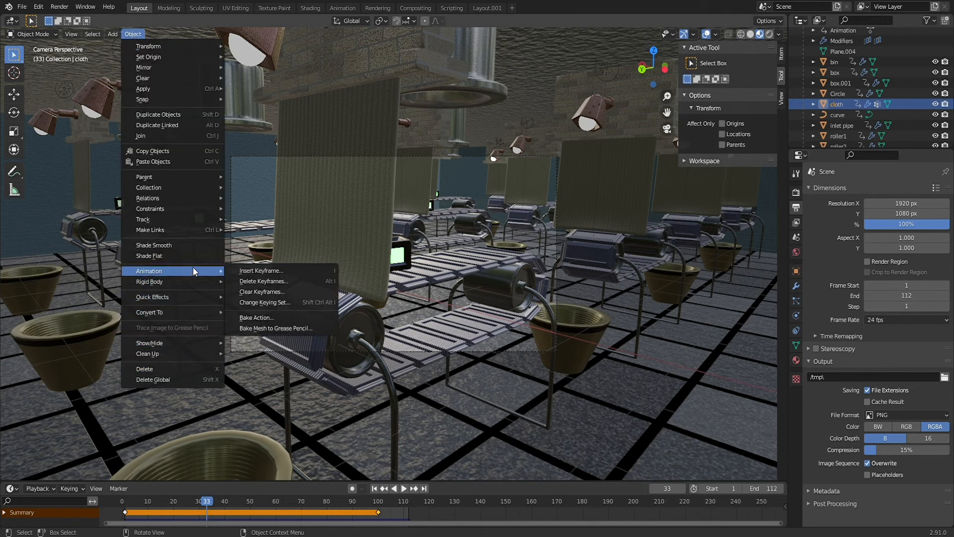
left_click(251, 318)
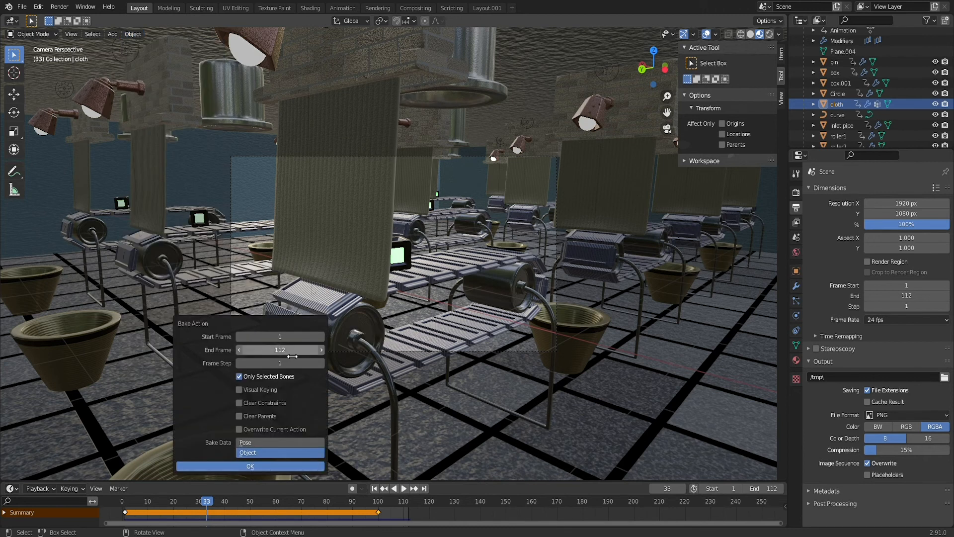
key("Return")
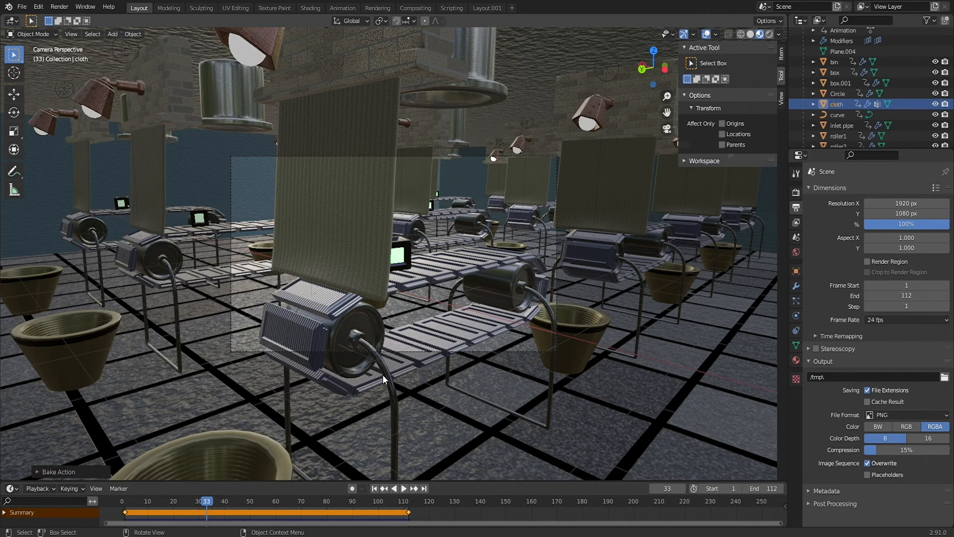
Step: Leave the camera view, select the front cloth flap and bake all dynamics from its cloth simulation cache
left_click(340, 238)
key("KP_0")
left_click(566, 278)
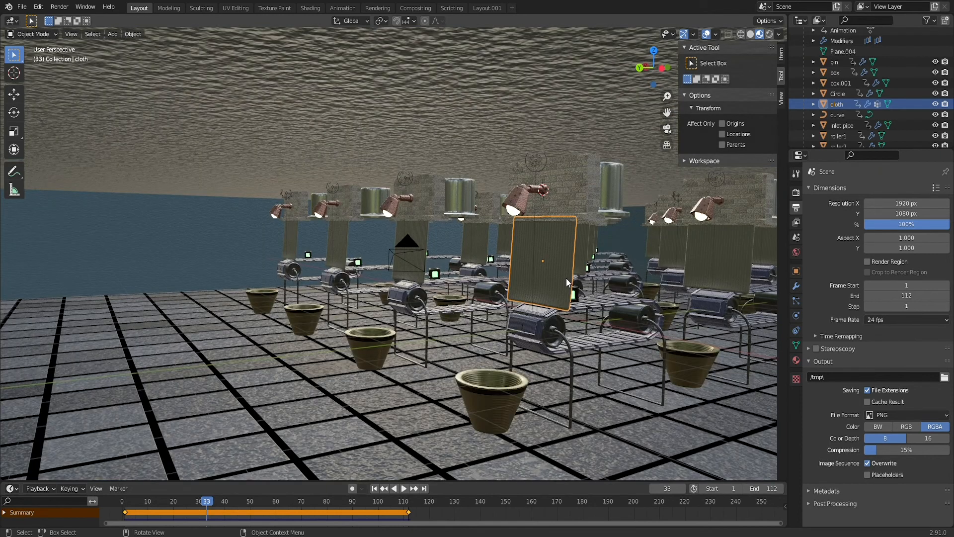
left_click(796, 314)
scroll(845, 298, "down", 15)
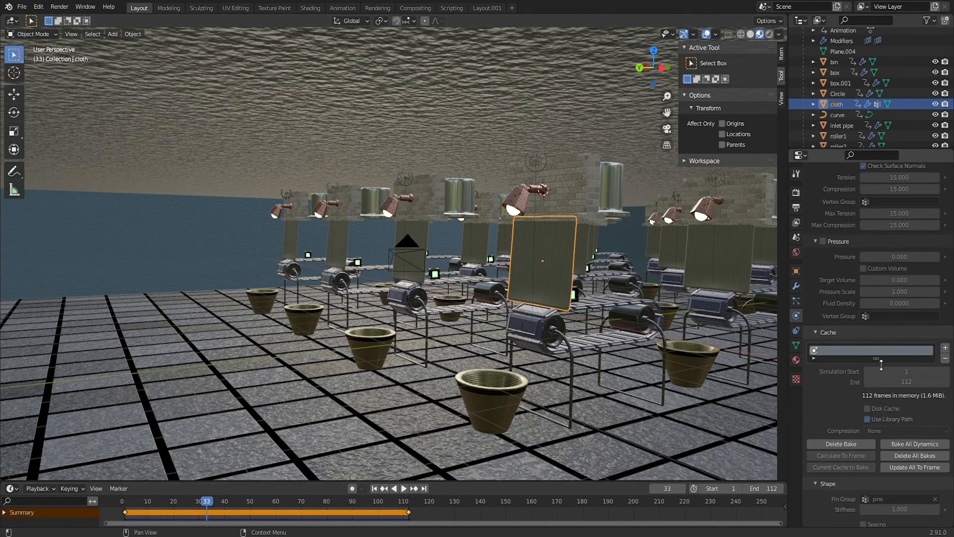
left_click_drag(881, 366, 881, 376)
left_click(937, 455)
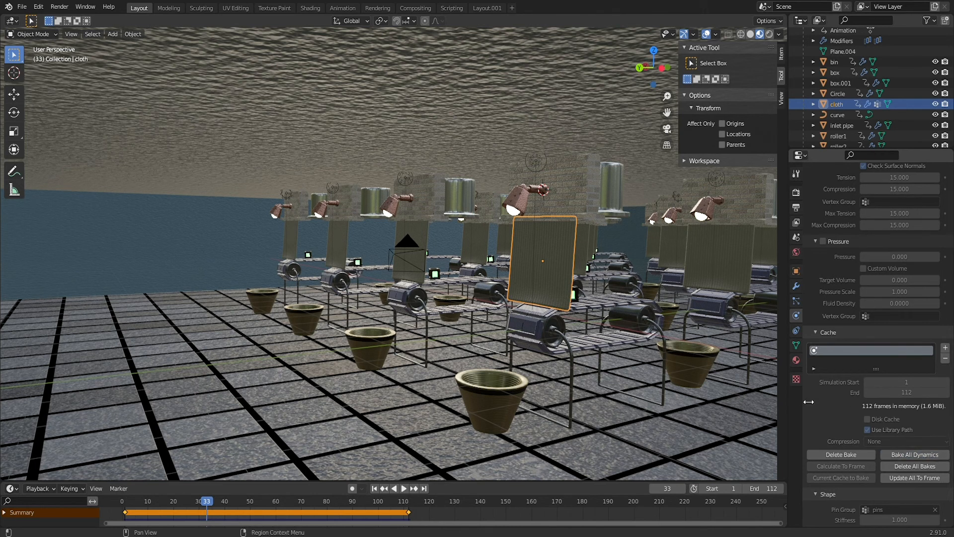
Step: Review the Cycles sampling, denoising and light path settings, and look through the rendered PNG frames in the tmp folder in File Explorer
left_click(796, 193)
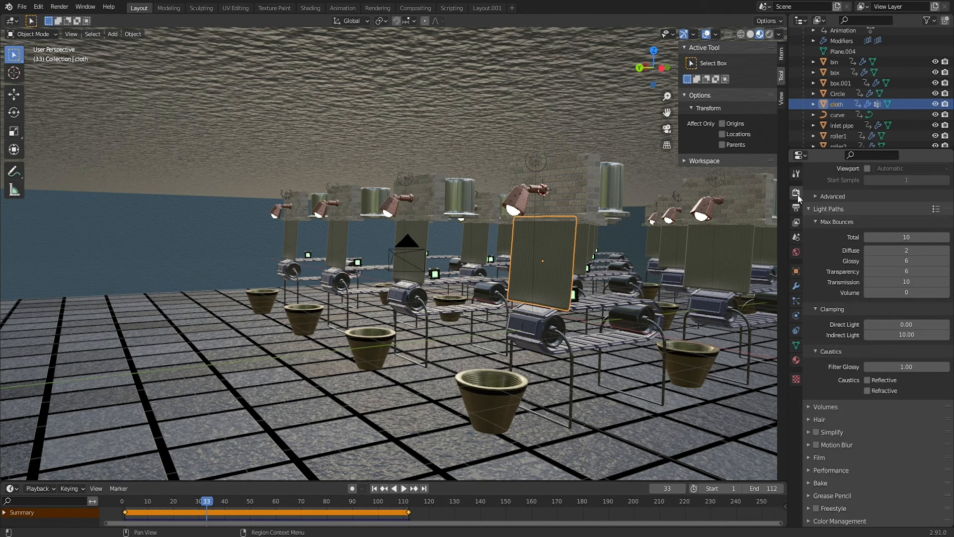
scroll(862, 232, "up", 3)
scroll(855, 234, "up", 2)
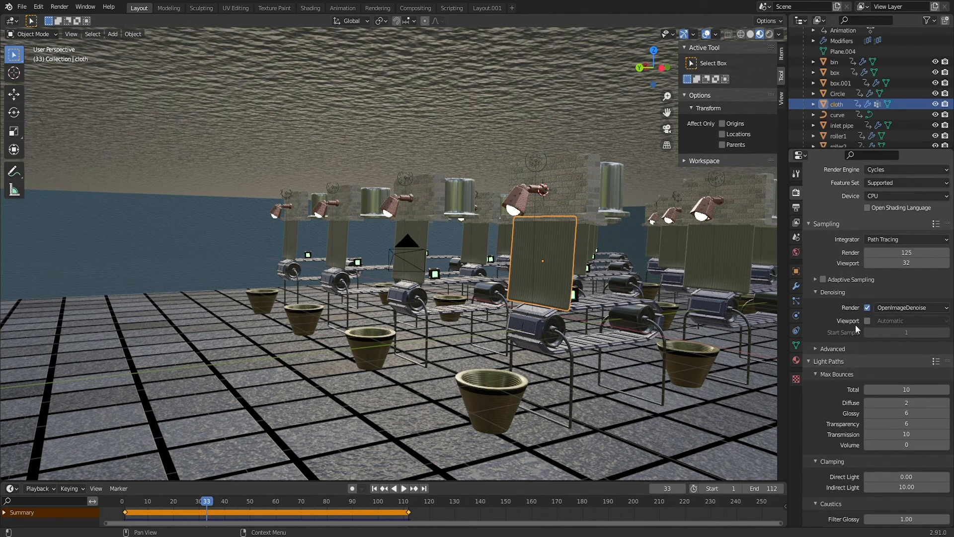
scroll(897, 433, "down", 2)
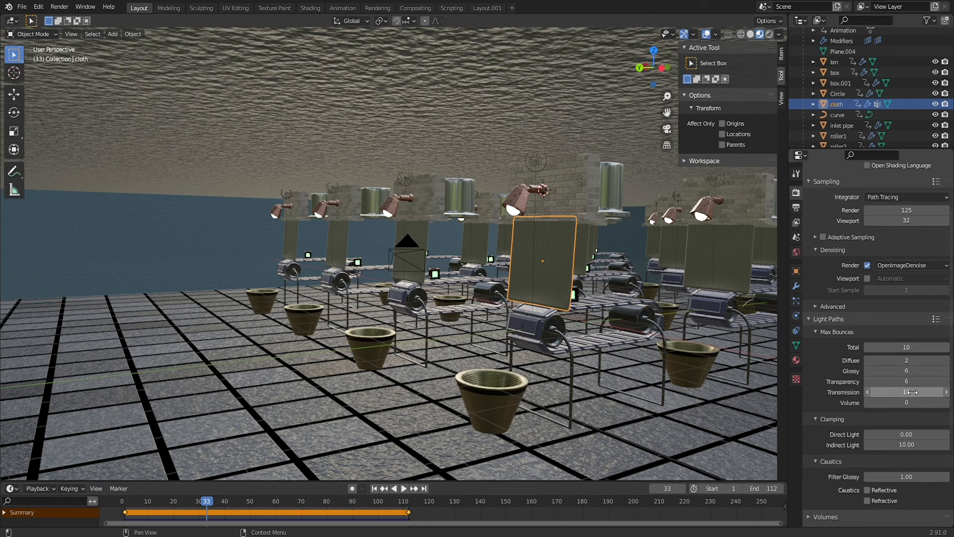
scroll(908, 394, "up", 1)
scroll(908, 392, "up", 2)
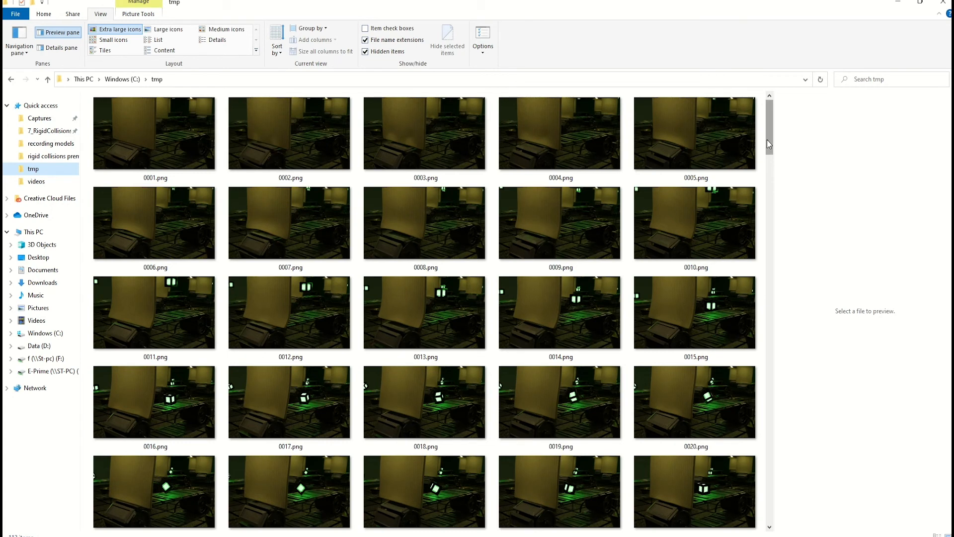
left_click_drag(768, 139, 768, 404)
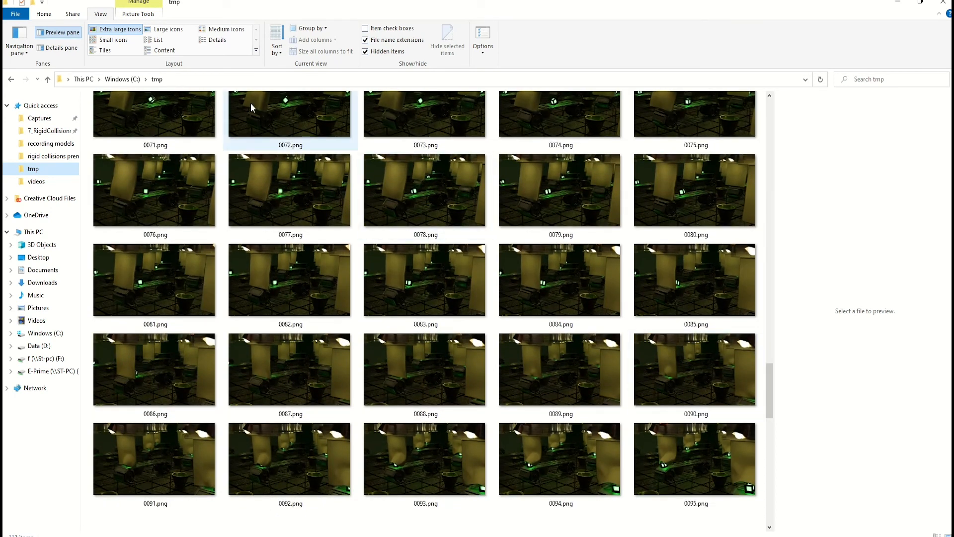
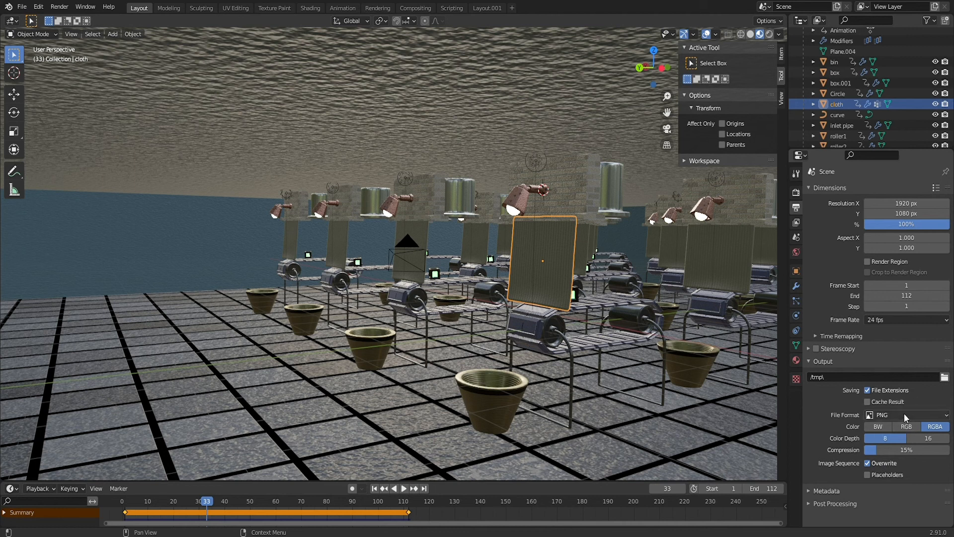
Step: Keep PNG as the output file format and render the animation
left_click(889, 416)
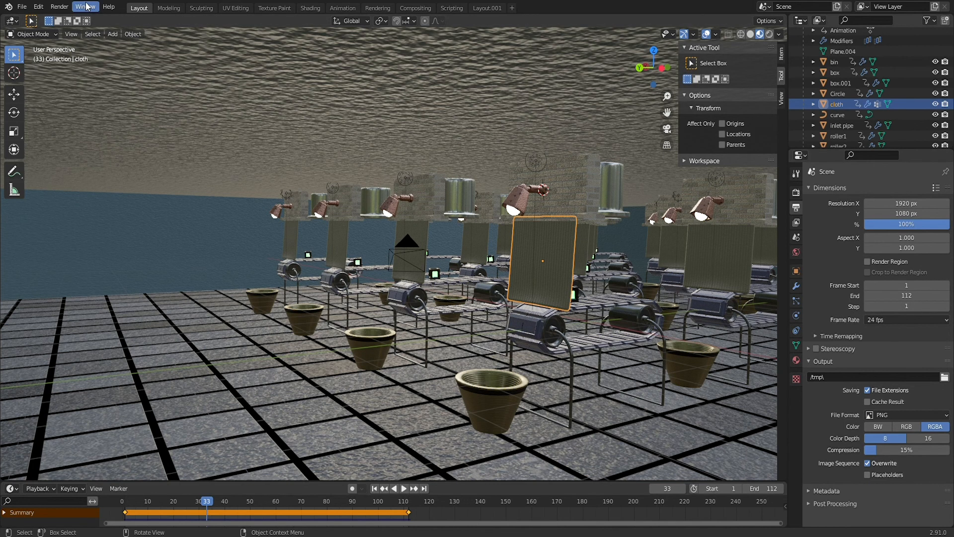
left_click(64, 10)
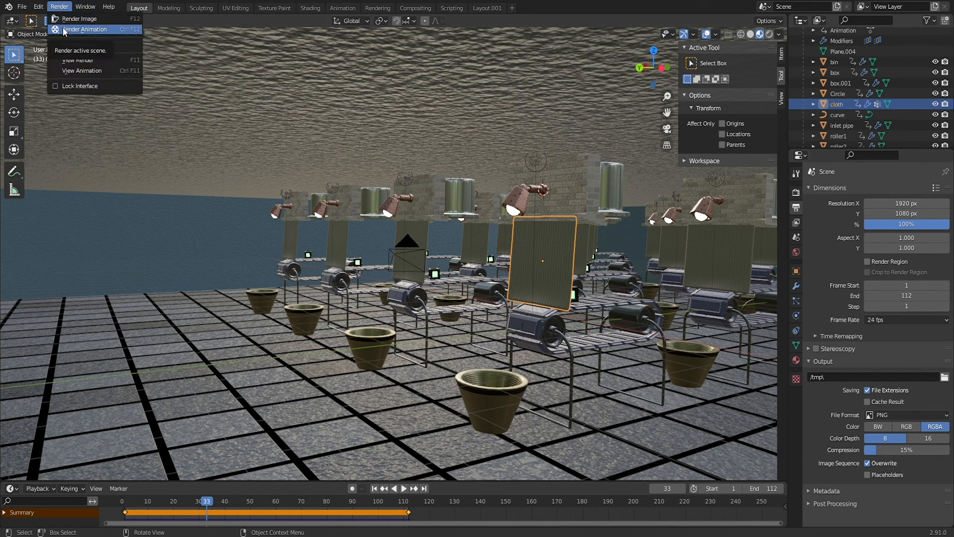
left_click(64, 30)
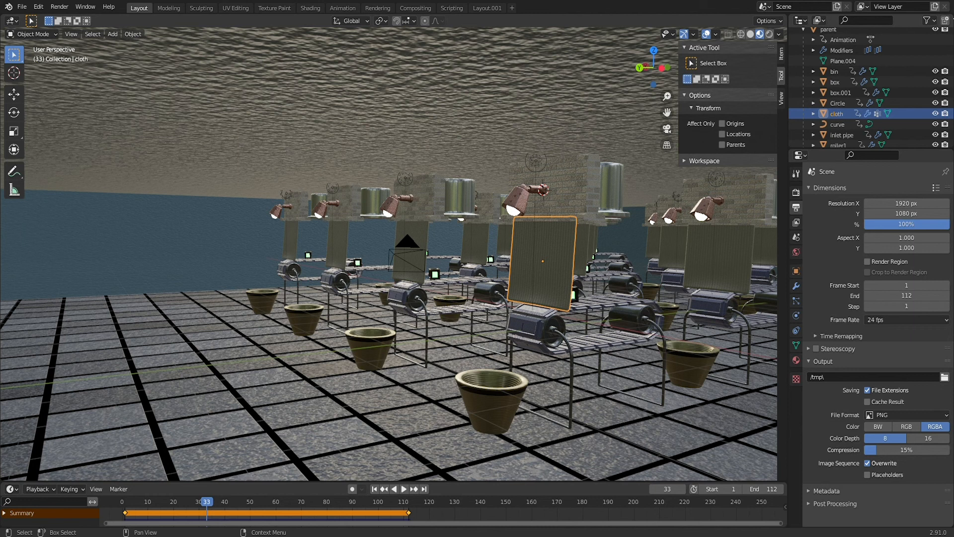
Step: Change the 3D viewport into a Video Sequencer showing the combined Sequencer/Preview view
left_click(12, 21)
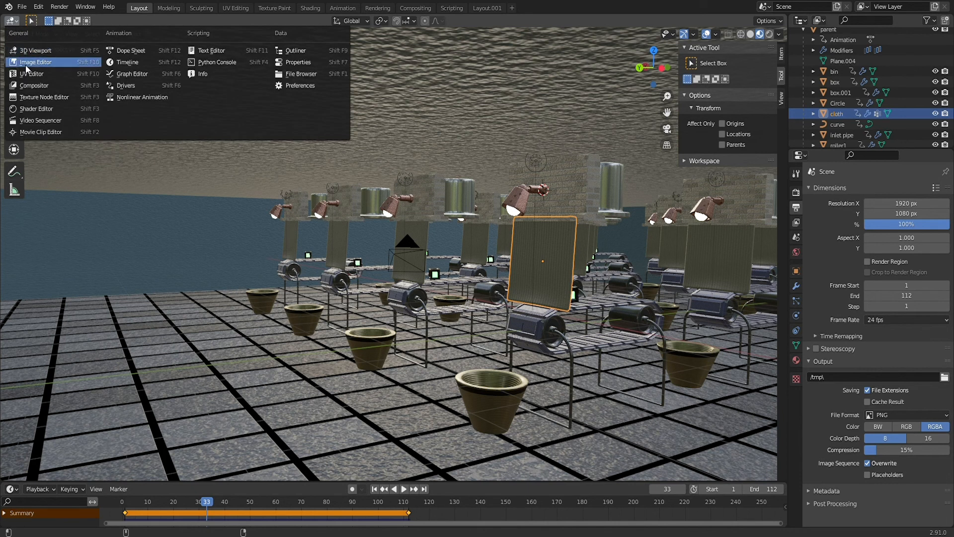
left_click(30, 121)
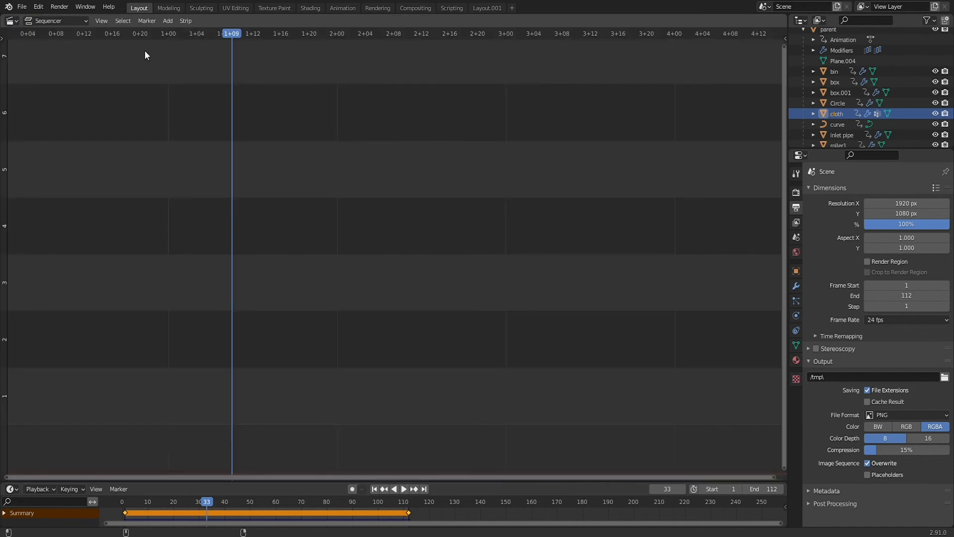
left_click(79, 21)
left_click(70, 58)
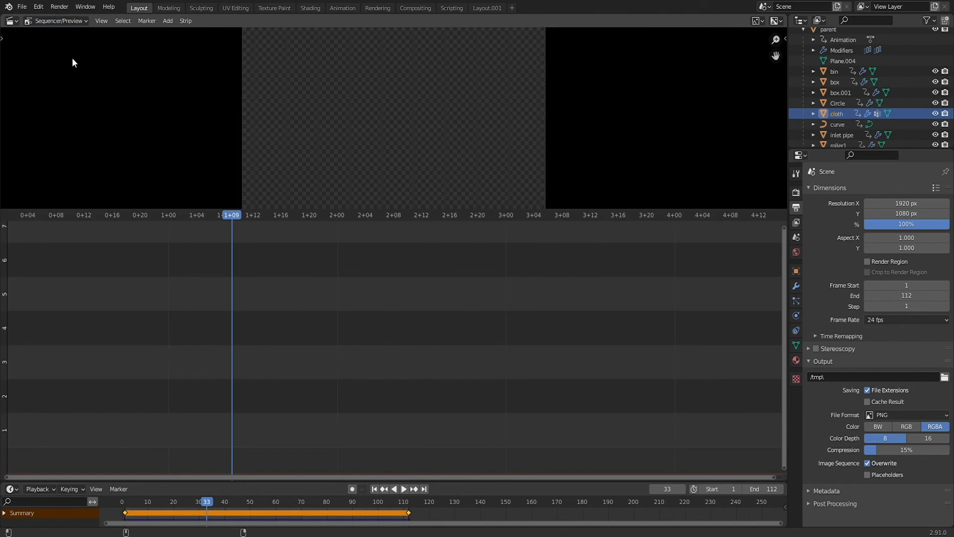
Step: Begin adding an image sequence strip from C:\tmp\ with start frame 1 and end frame 112
left_click(168, 21)
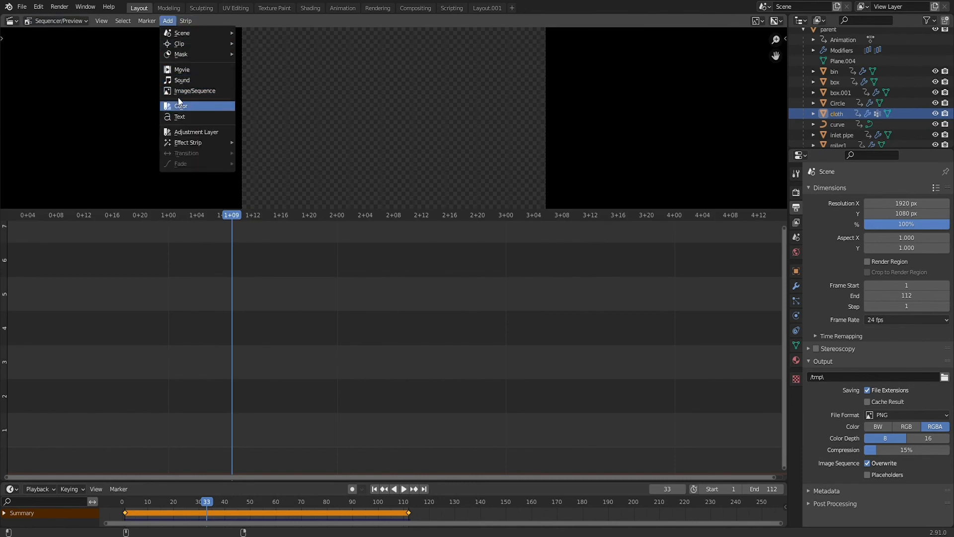
left_click(178, 92)
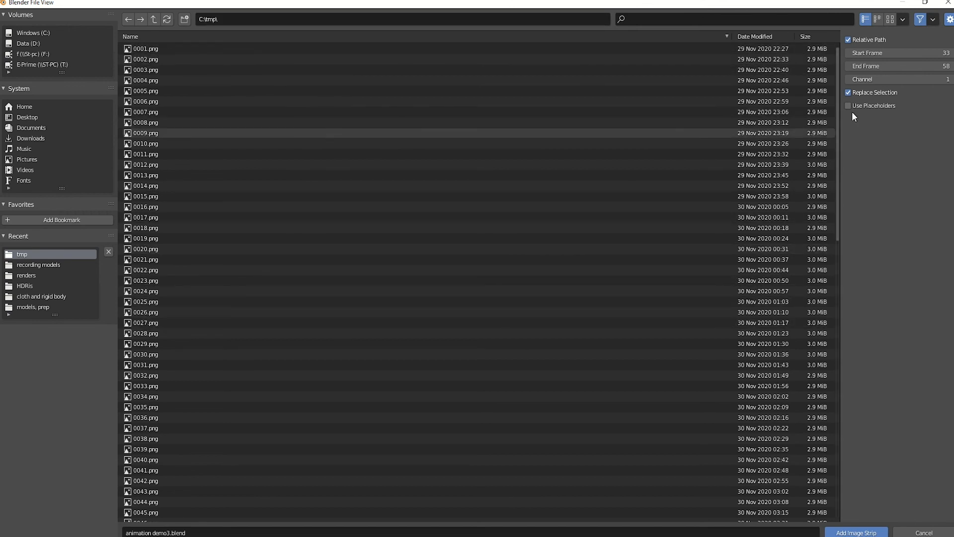
left_click(937, 52)
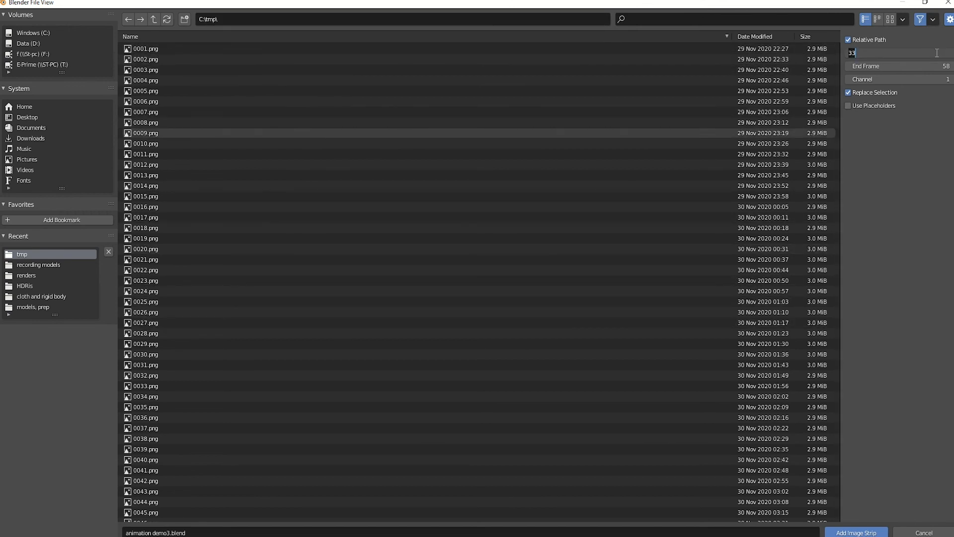
type("1")
left_click(929, 66)
type("112")
key("Return")
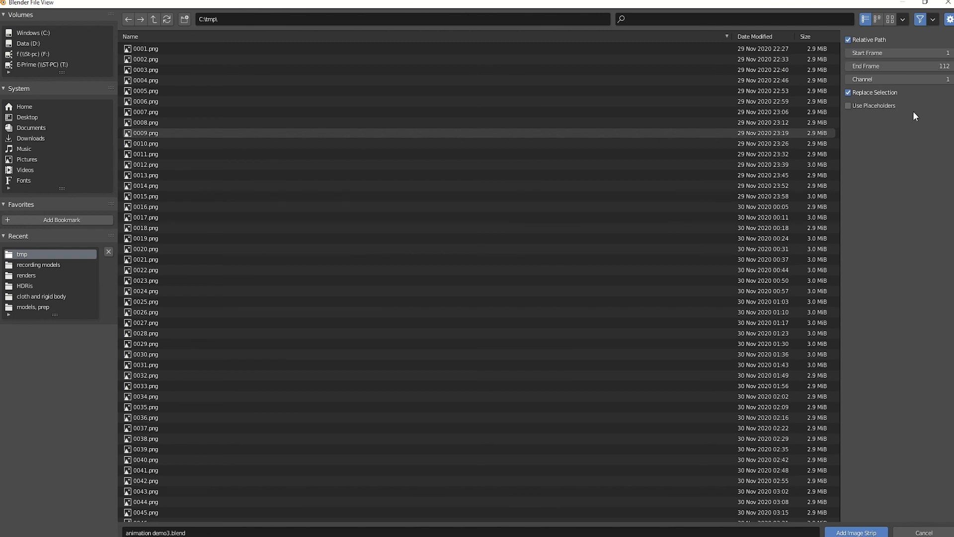
Step: Select the frames 0001.png through 0112.png and add them as one image strip
left_click(138, 46)
scroll(736, 167, "down", 4)
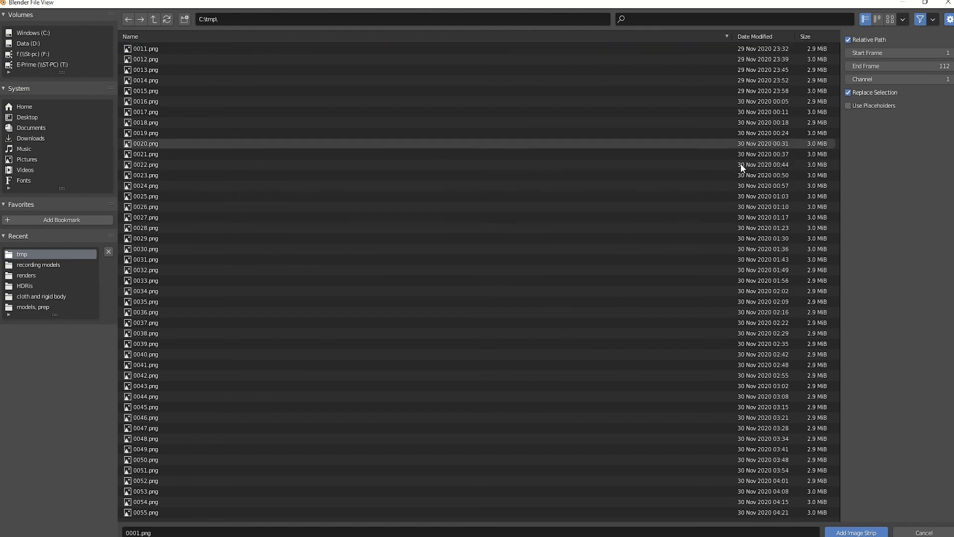
scroll(567, 373, "down", 20)
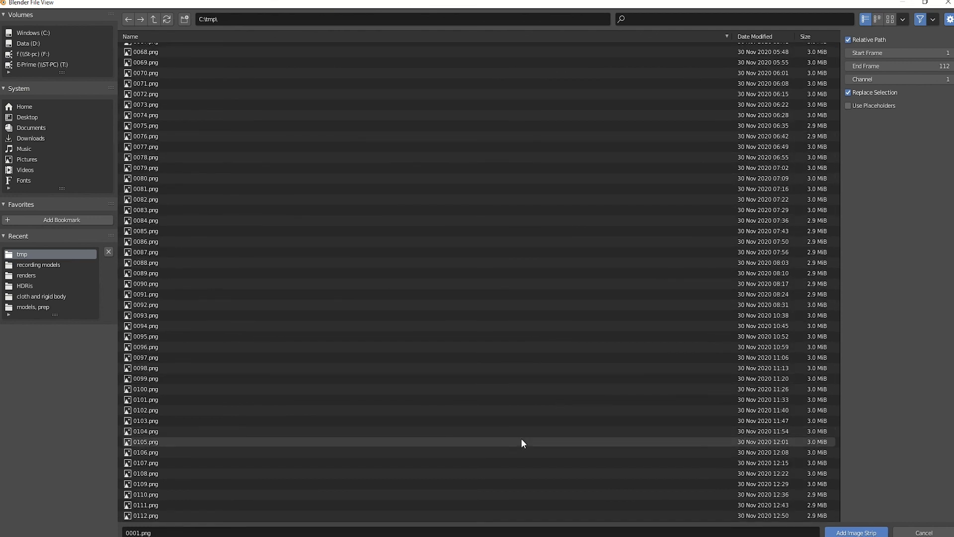
left_click(436, 516, "shift")
scroll(462, 497, "up", 20)
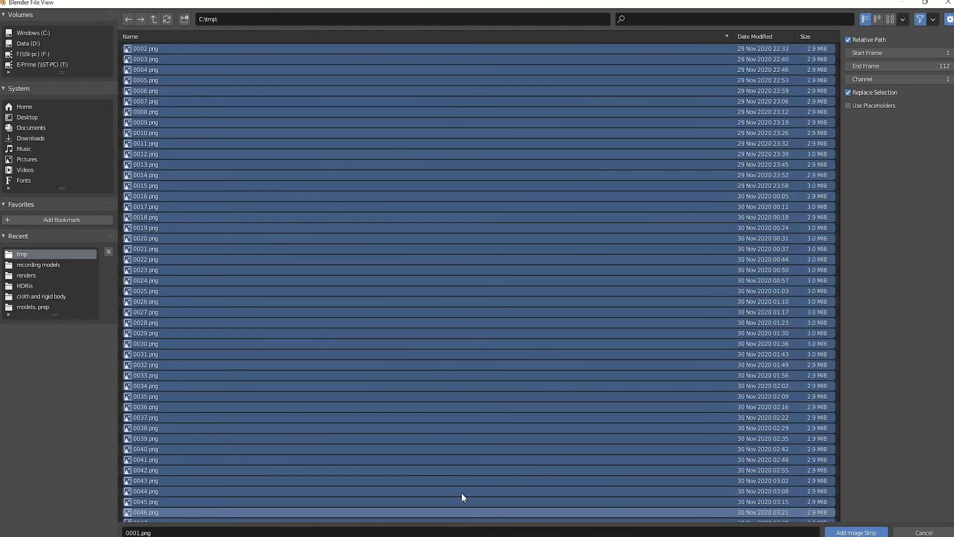
scroll(538, 357, "down", 20)
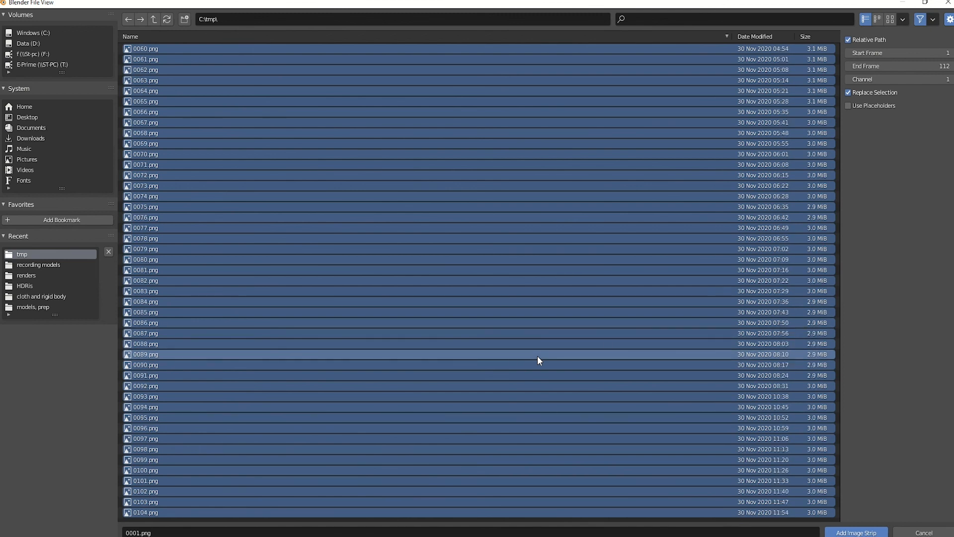
scroll(538, 356, "down", 3)
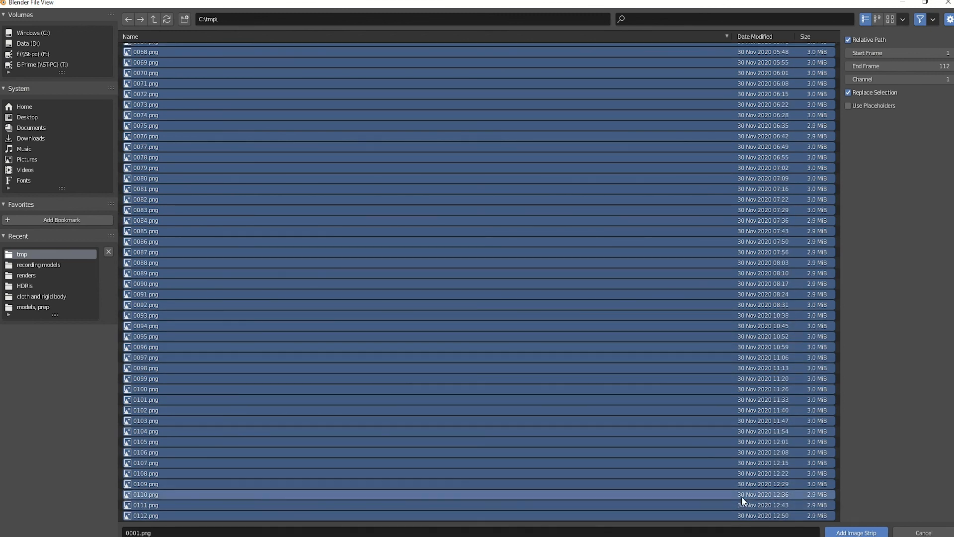
left_click(855, 533)
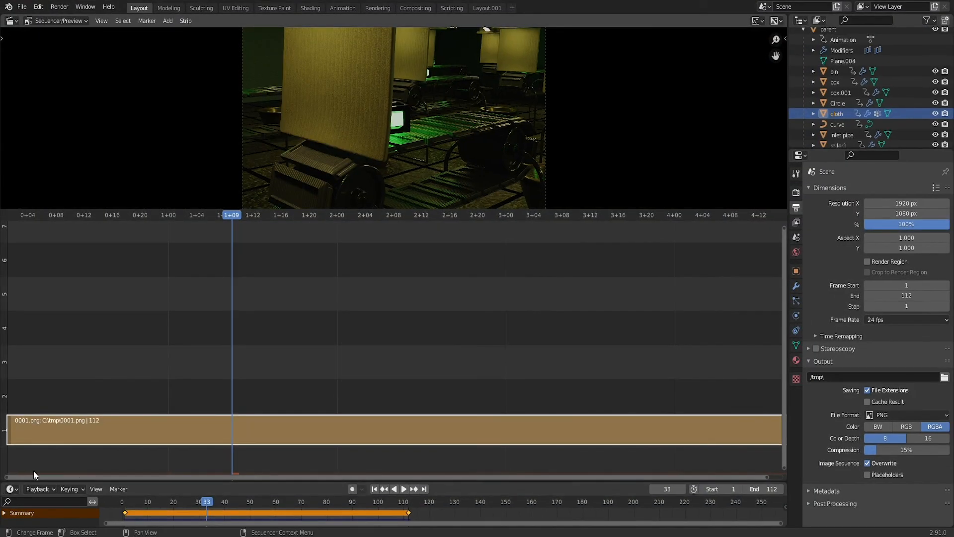
Step: Play and scrub through the full image strip in the sequencer to preview the rendered animation
left_click_drag(6, 478, 0, 432)
scroll(729, 390, "down", 7)
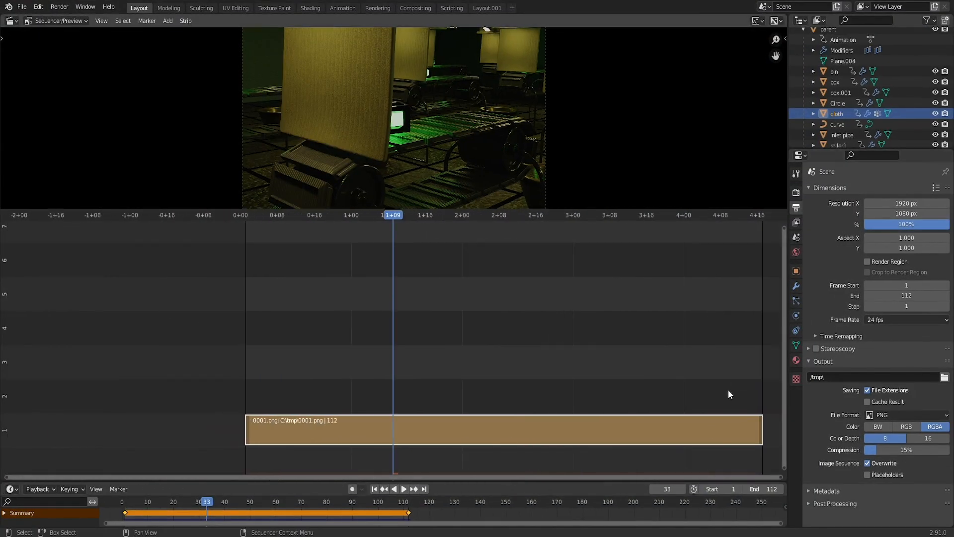
key("space")
left_click_drag(389, 214, 610, 224)
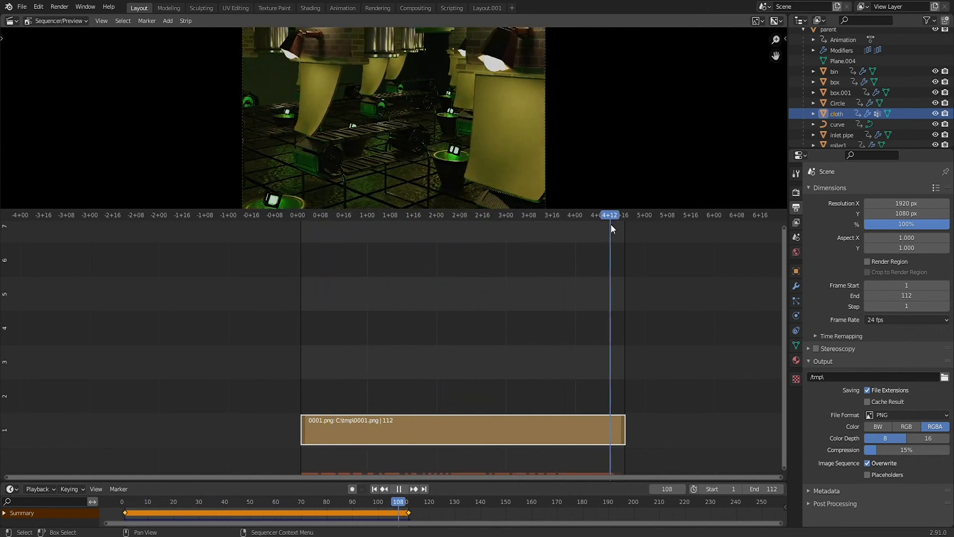
key("space")
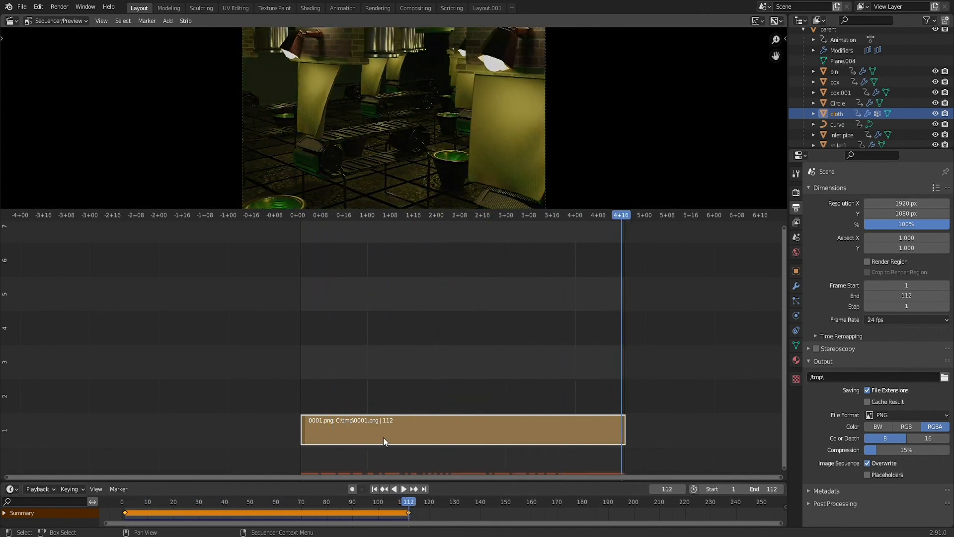
Step: Set the output file format to FFmpeg video with an MPEG-4 container and render the sequence as an animation
left_click(905, 415)
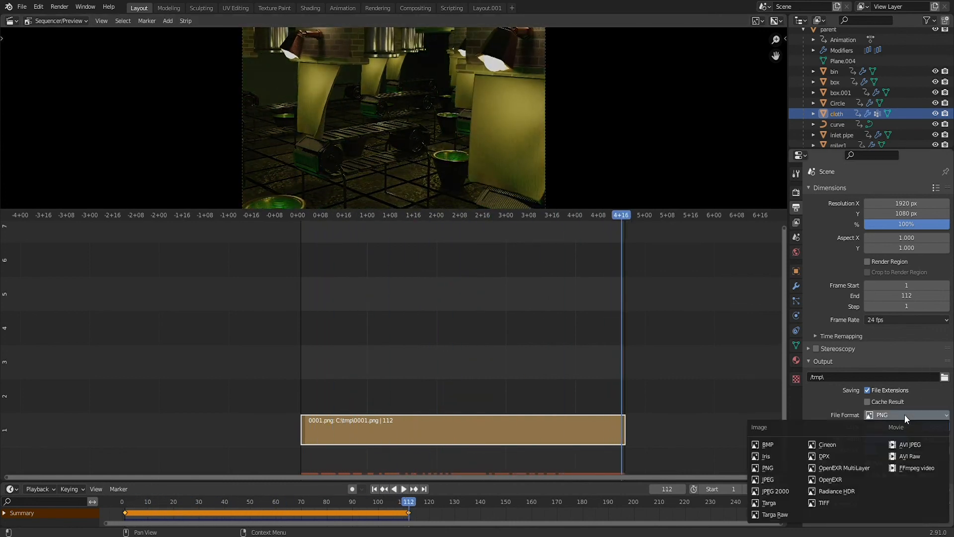
left_click(918, 469)
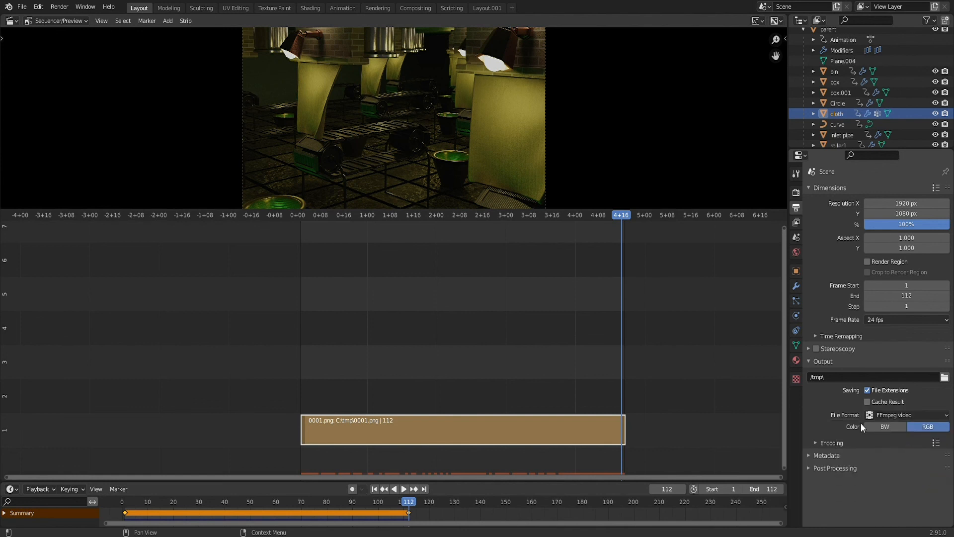
left_click(814, 443)
scroll(896, 450, "down", 5)
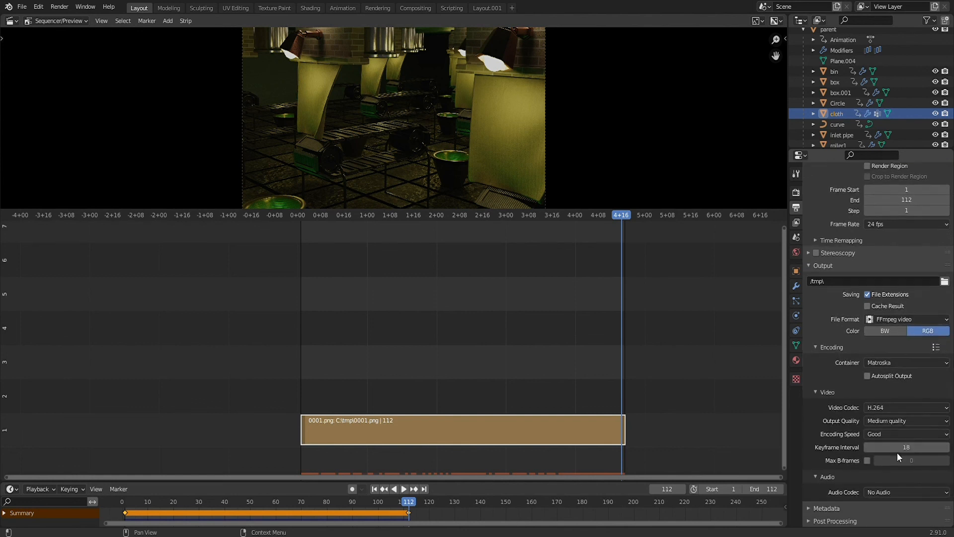
left_click(886, 362)
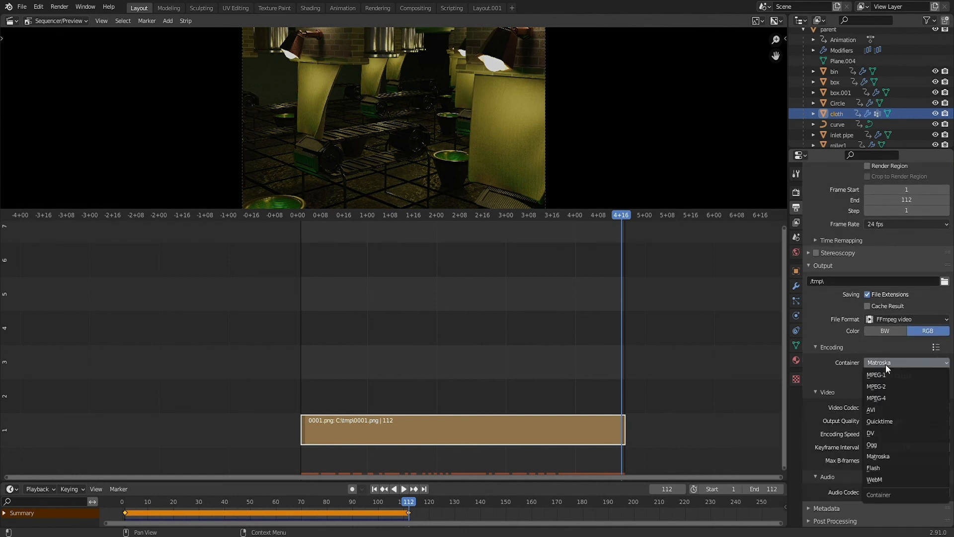
left_click(883, 398)
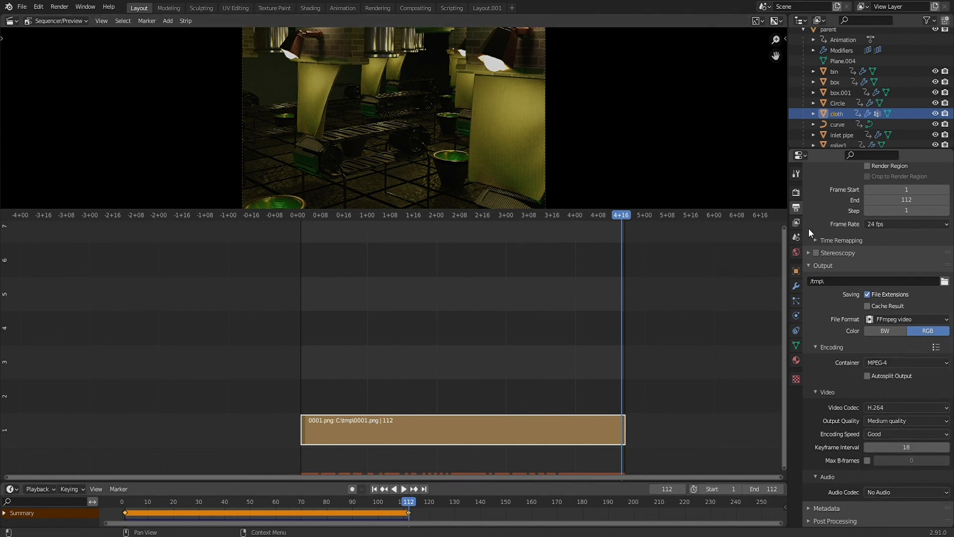
left_click(63, 7)
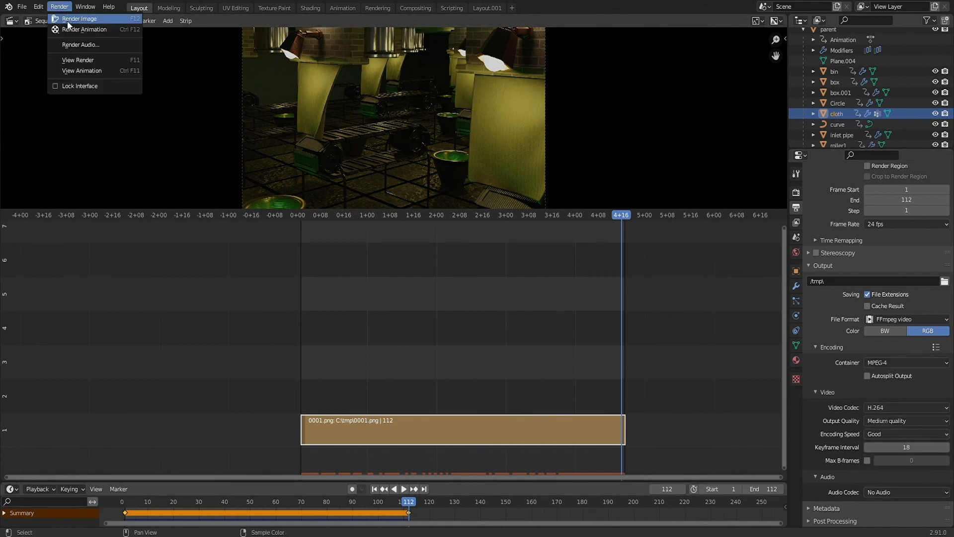
left_click(68, 30)
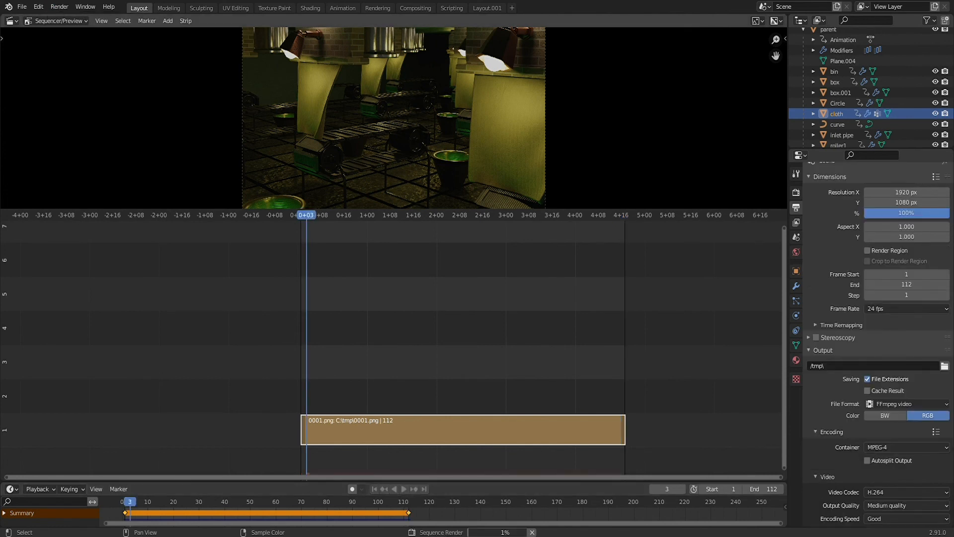